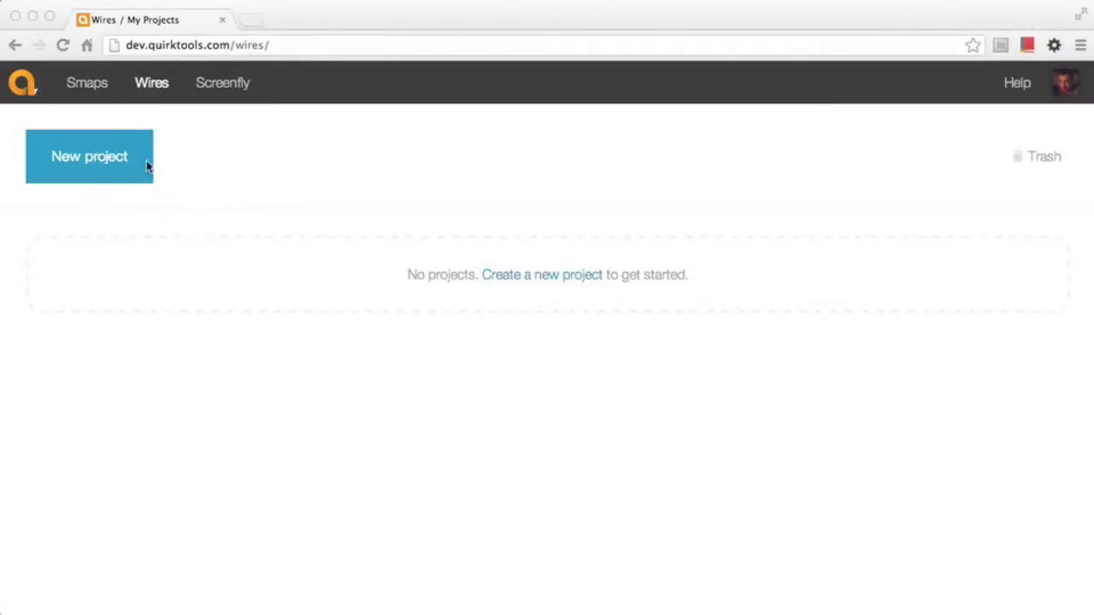
Create a private Mobile 320 x 480 project named 'Songwriter's Friend' and open it
{"action": "left_click", "coordinate": [196, 129]}
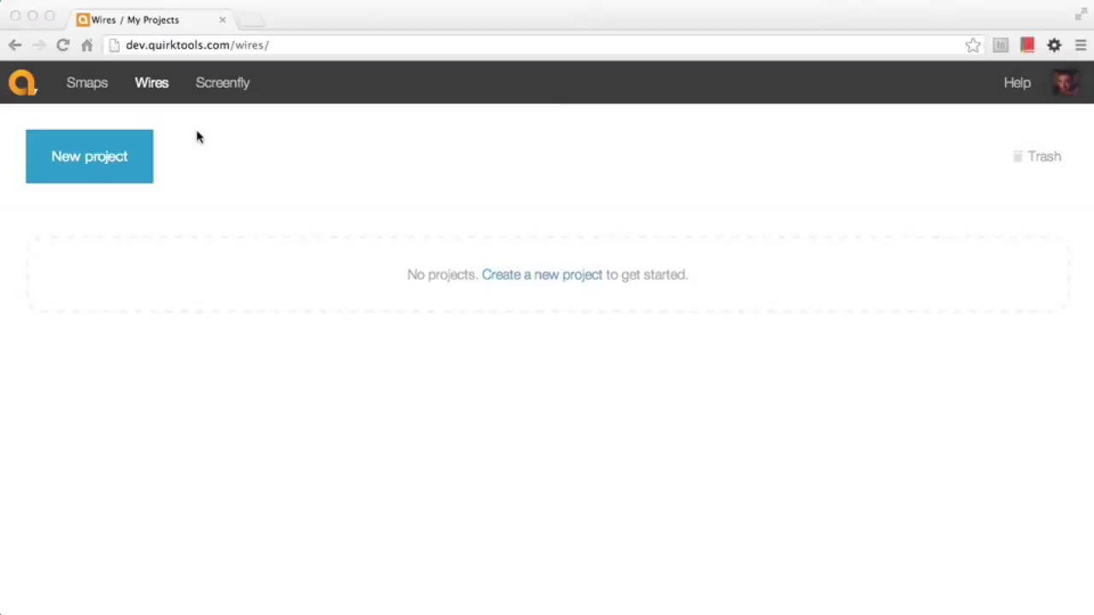
{"action": "left_click", "coordinate": [117, 178]}
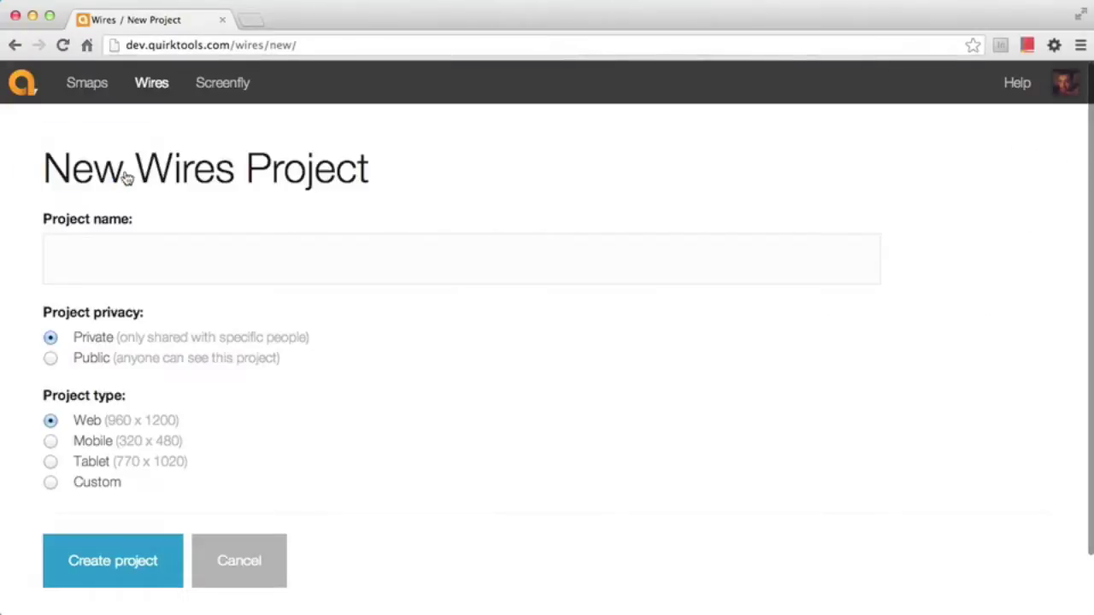
{"action": "left_click", "coordinate": [196, 254]}
{"action": "type", "text": "Songwriter's Friend"}
{"action": "left_click", "coordinate": [155, 308]}
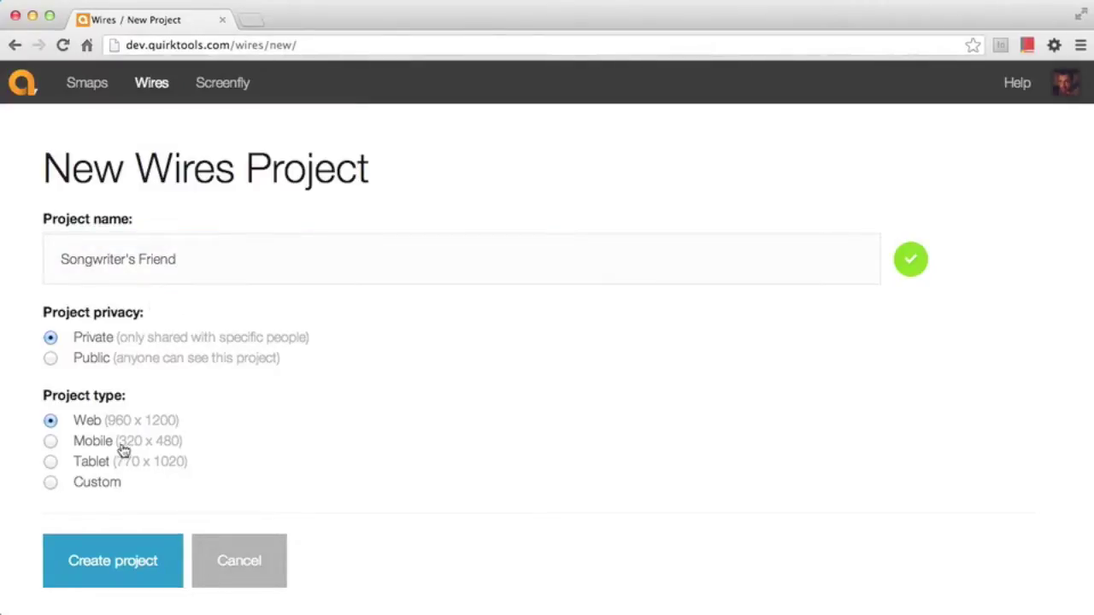
{"action": "left_click", "coordinate": [97, 484]}
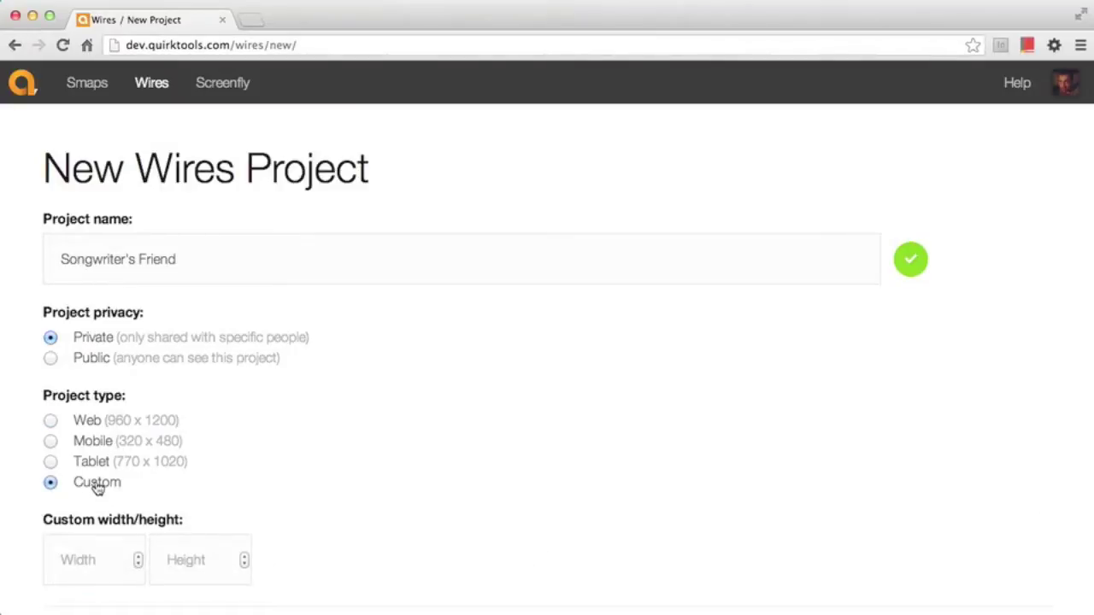
{"action": "left_click", "coordinate": [113, 450]}
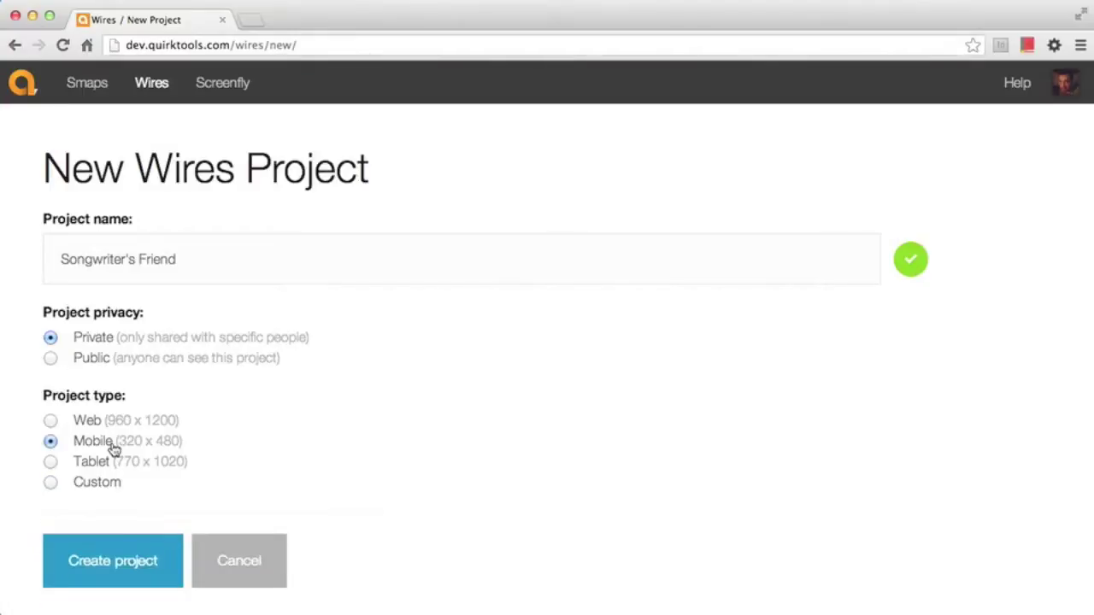
{"action": "left_click", "coordinate": [122, 558]}
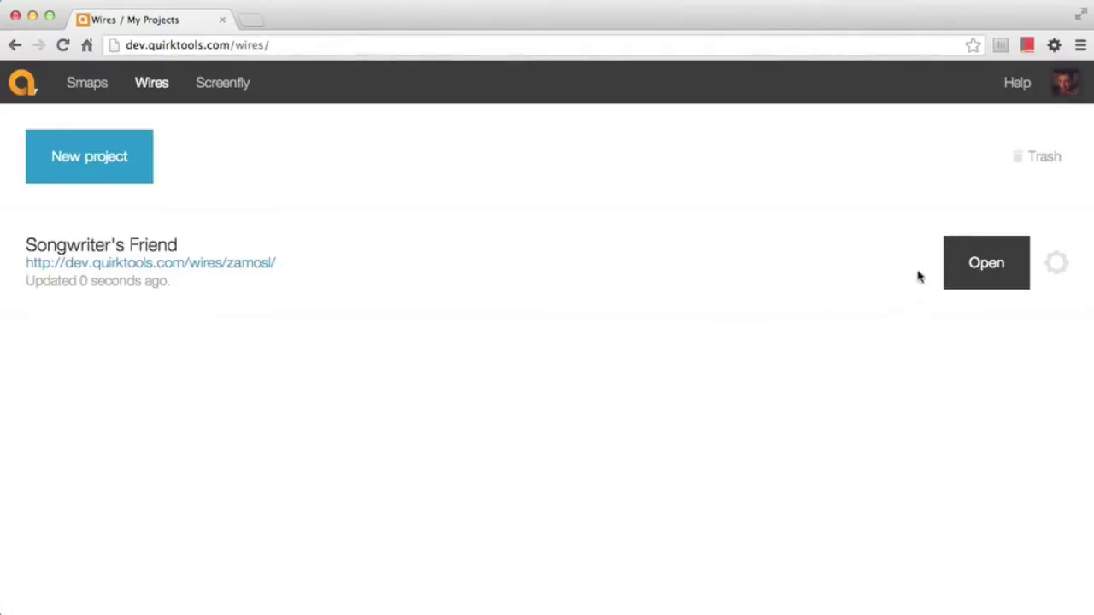
{"action": "left_click", "coordinate": [1000, 267]}
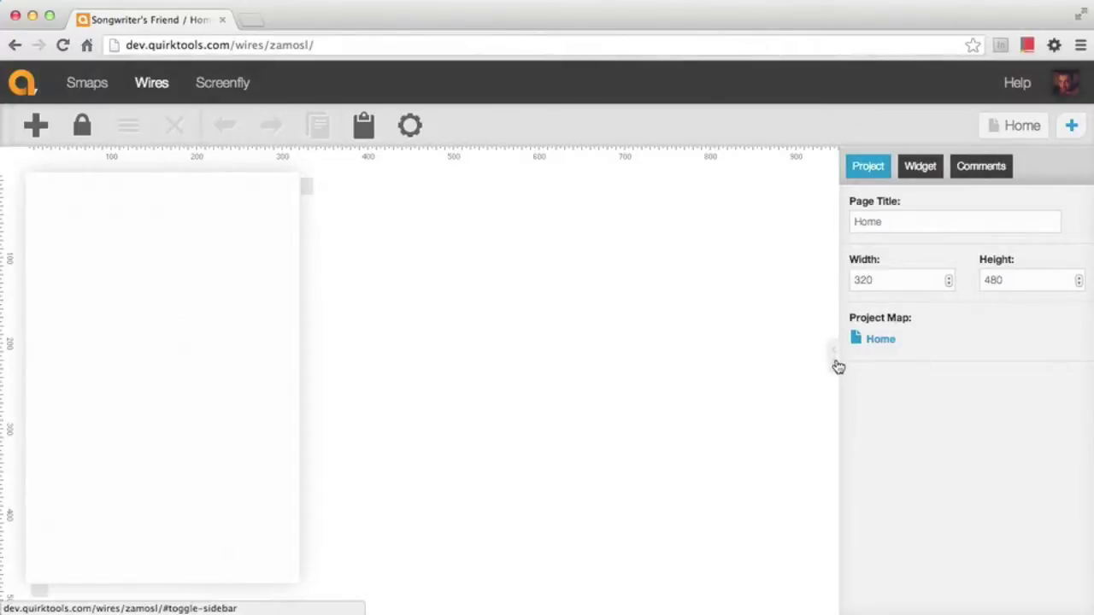
Hide and restore the properties sidebar twice
{"action": "left_click", "coordinate": [839, 365]}
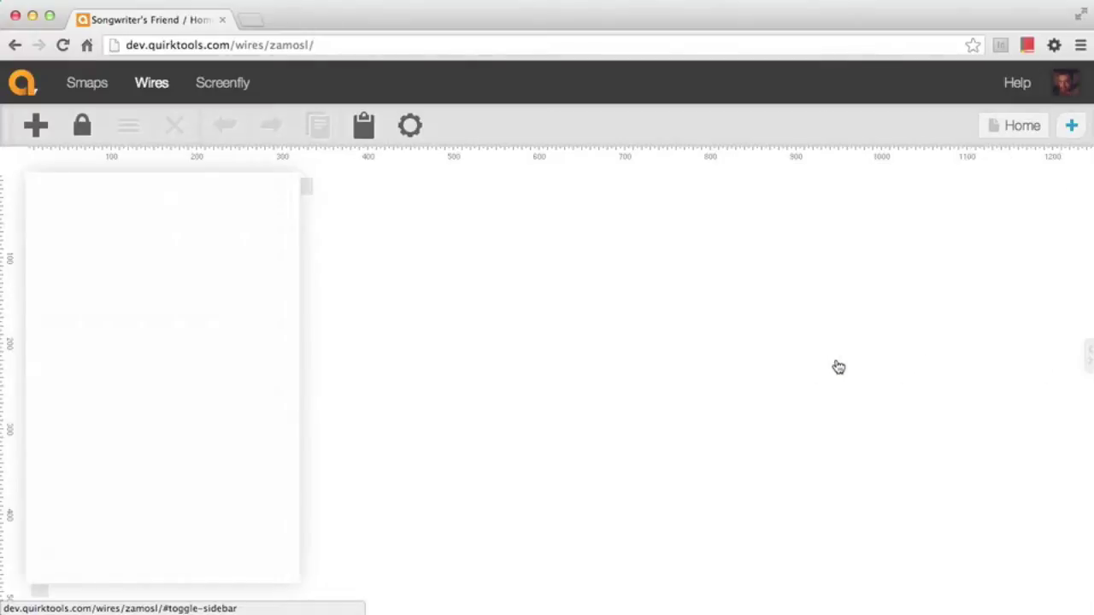
{"action": "left_click", "coordinate": [1089, 366]}
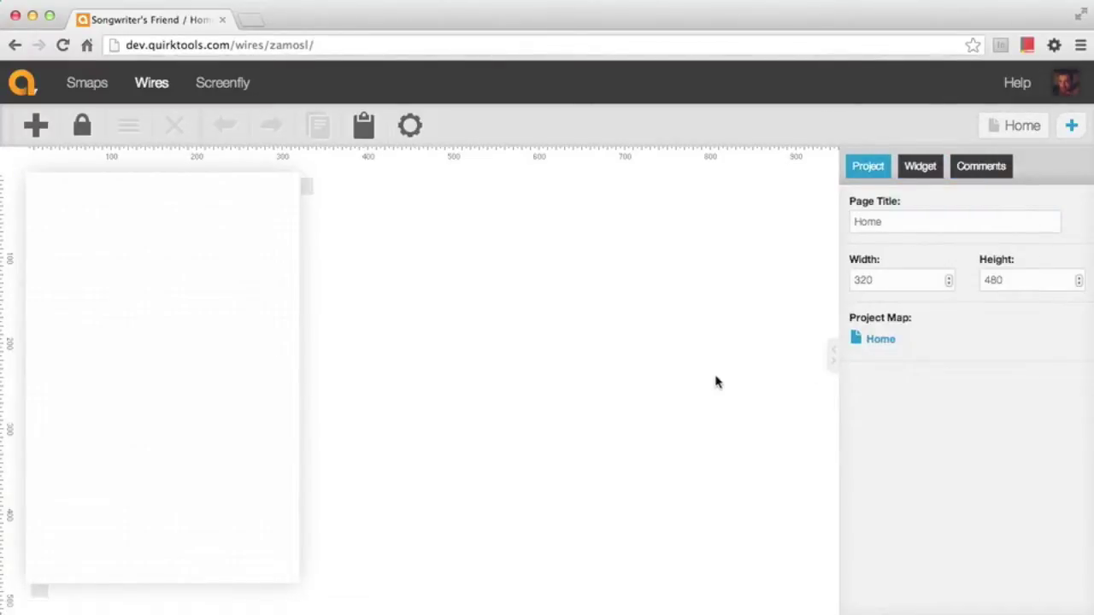
{"action": "left_click", "coordinate": [834, 354]}
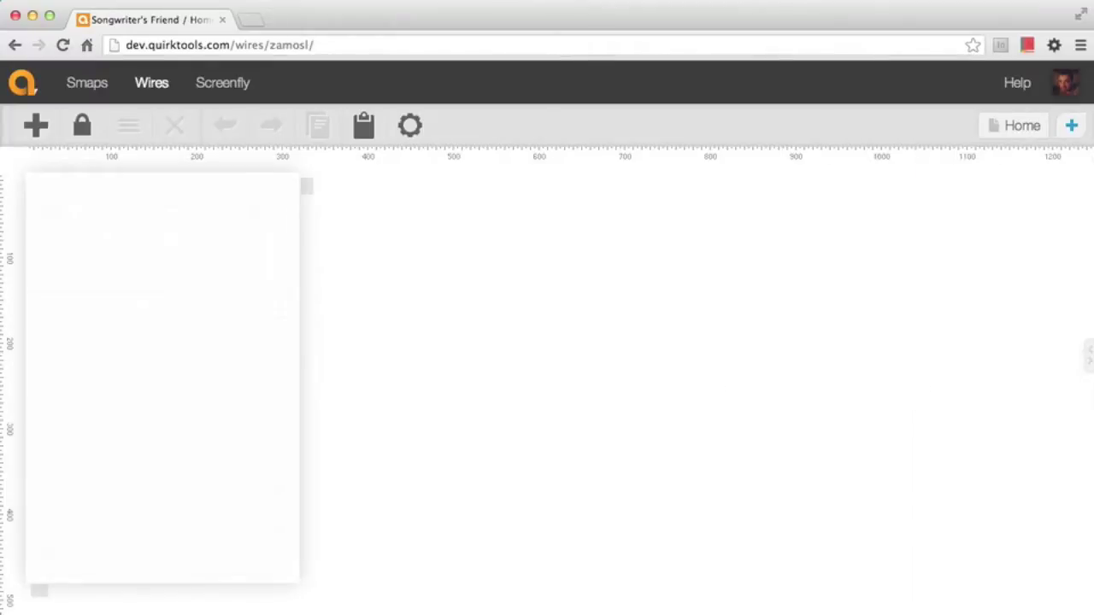
{"action": "left_click", "coordinate": [1090, 359]}
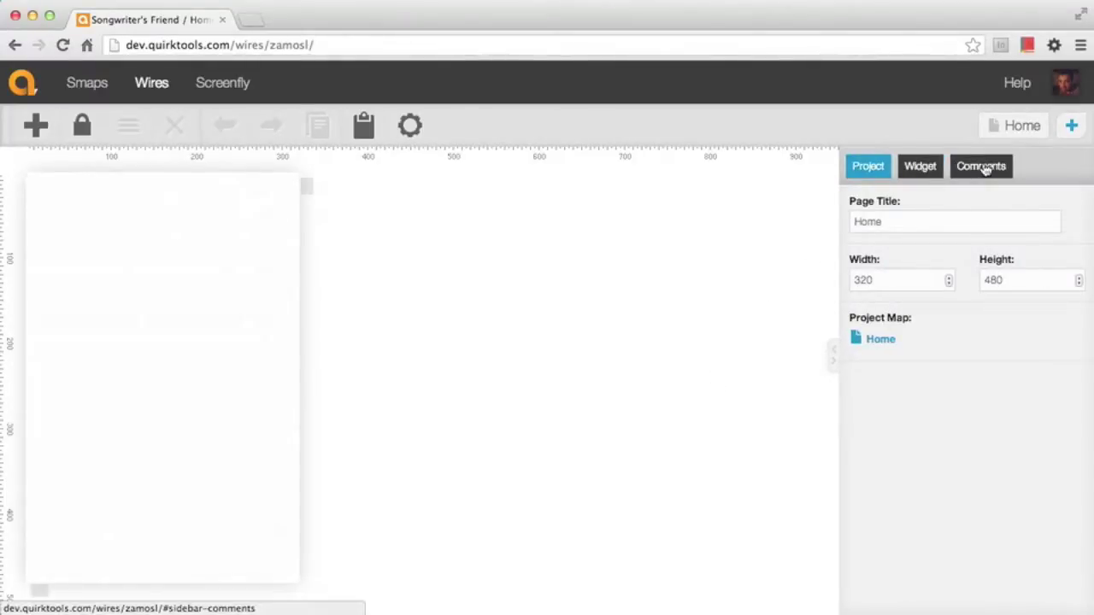
Check the Comments tab, then return to the project properties
{"action": "left_click", "coordinate": [984, 168]}
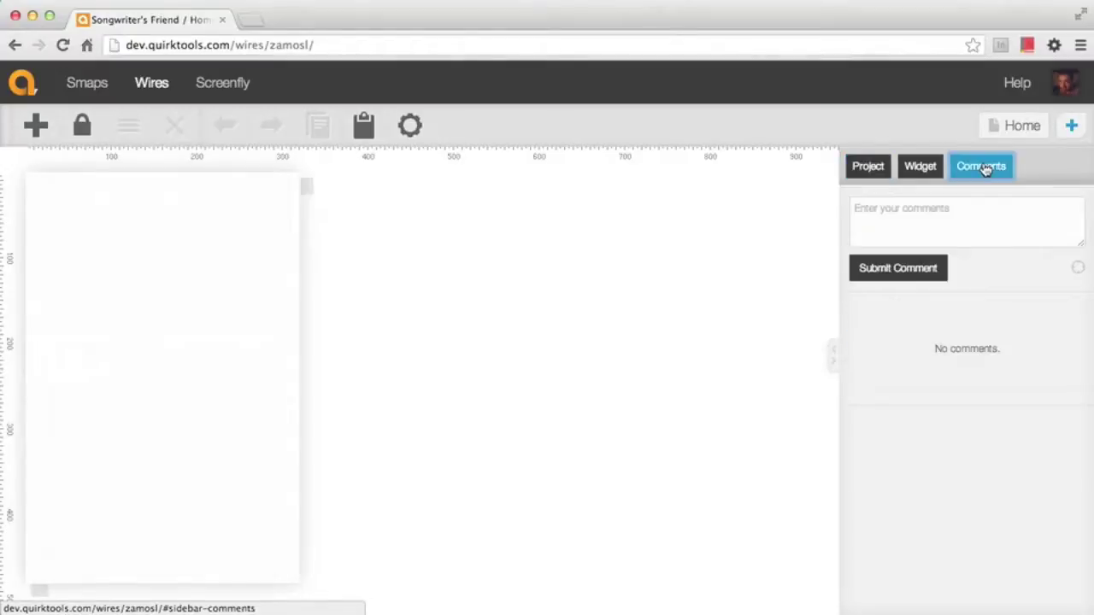
{"action": "left_click", "coordinate": [861, 167]}
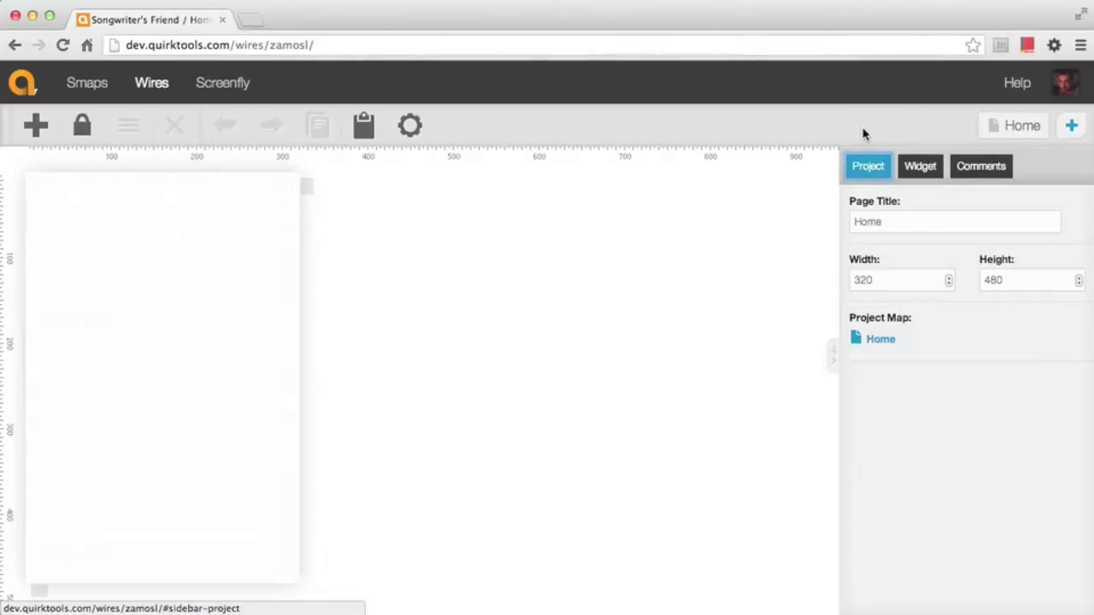
{"action": "left_click", "coordinate": [46, 135]}
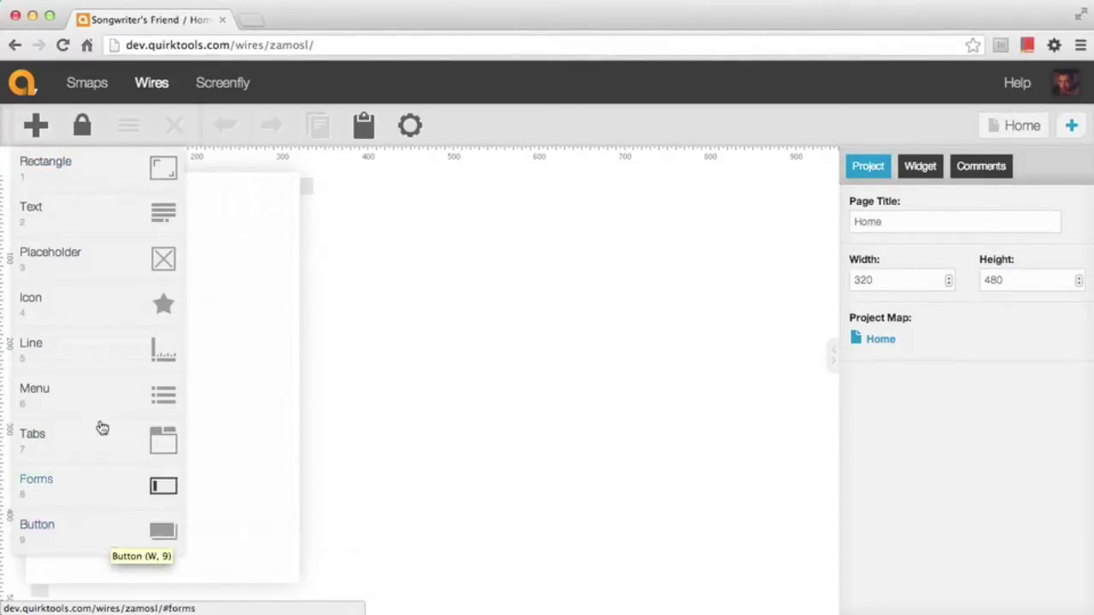
Add a 320 x 60 rectangle at 0, 0 with a dotted border as the header
{"action": "left_click", "coordinate": [98, 180]}
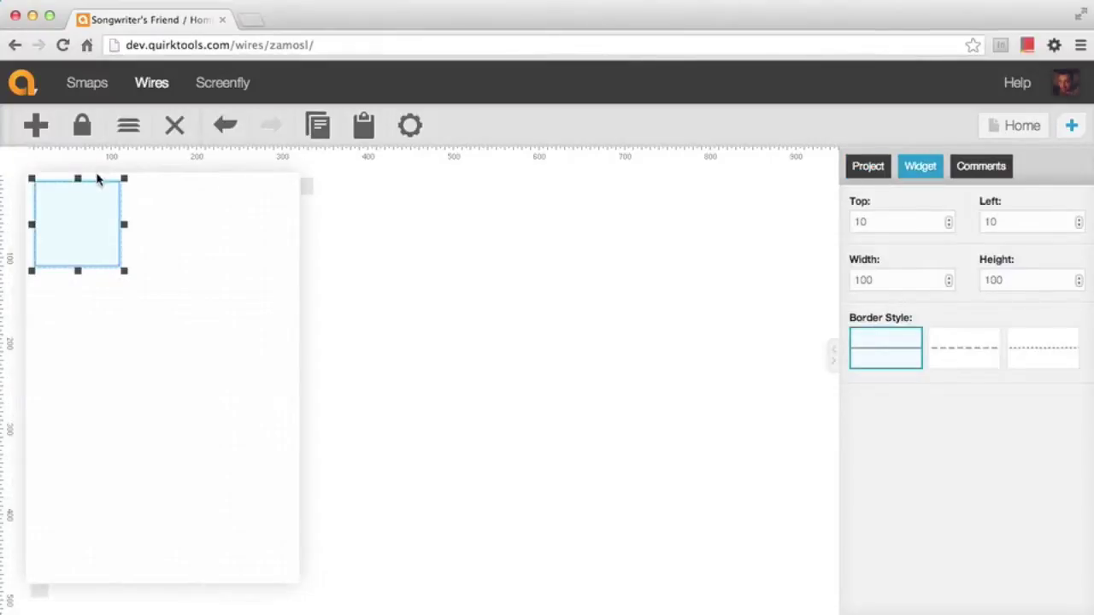
{"action": "left_click_drag", "start_coordinate": [96, 240], "coordinate": [304, 226]}
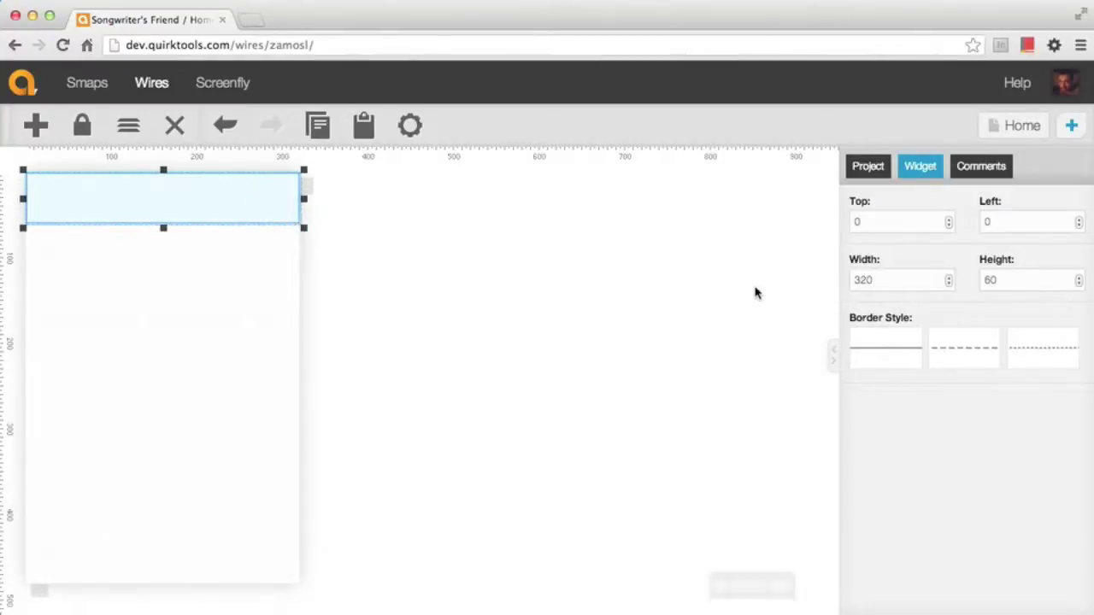
{"action": "left_click", "coordinate": [984, 355]}
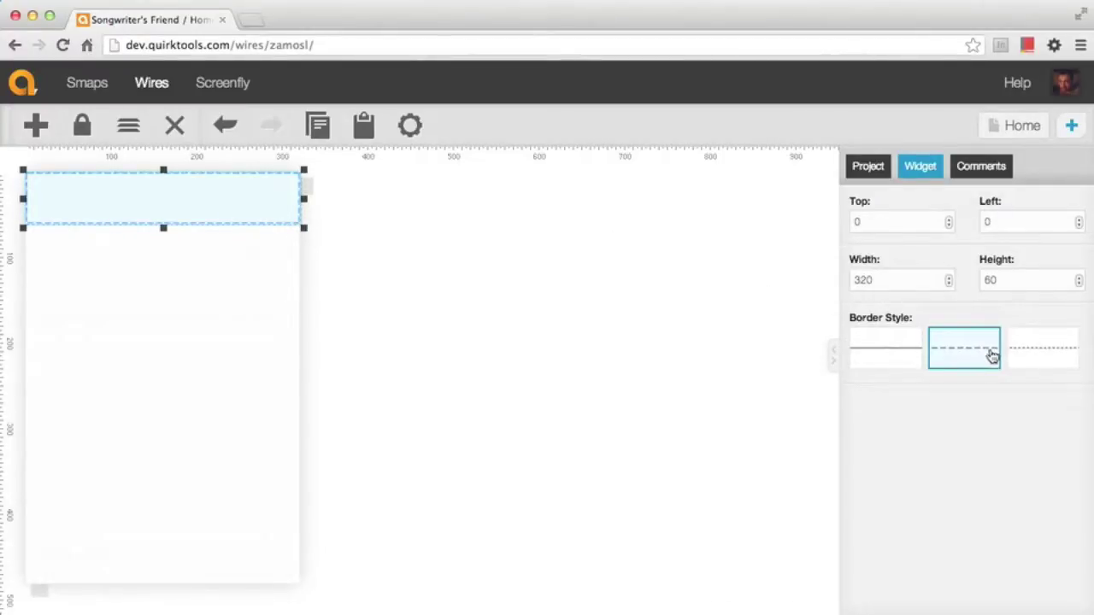
{"action": "left_click", "coordinate": [1039, 354]}
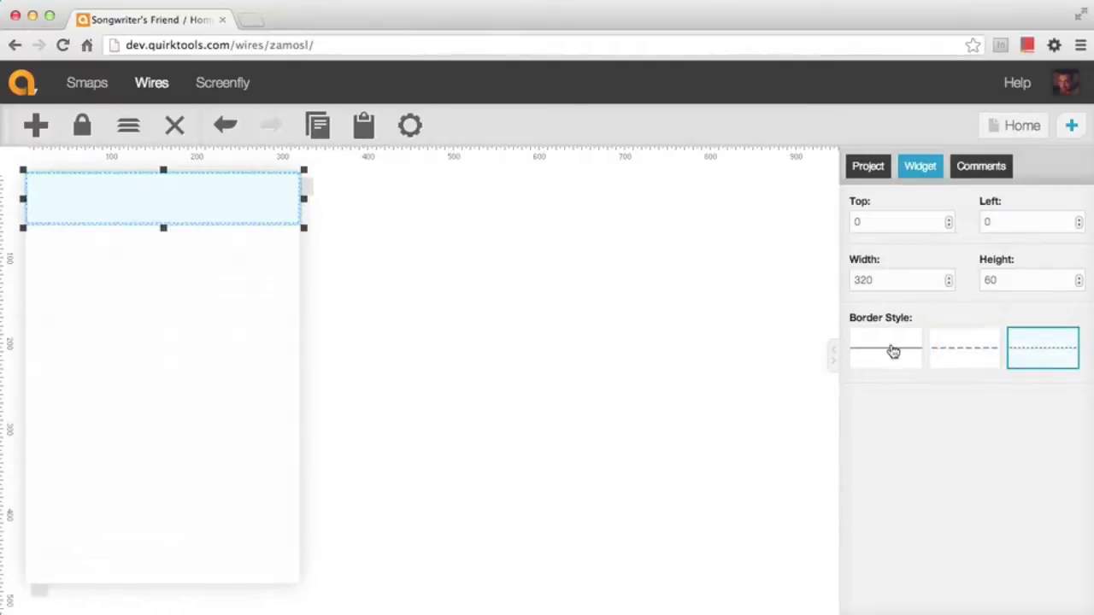
{"action": "left_click", "coordinate": [541, 297]}
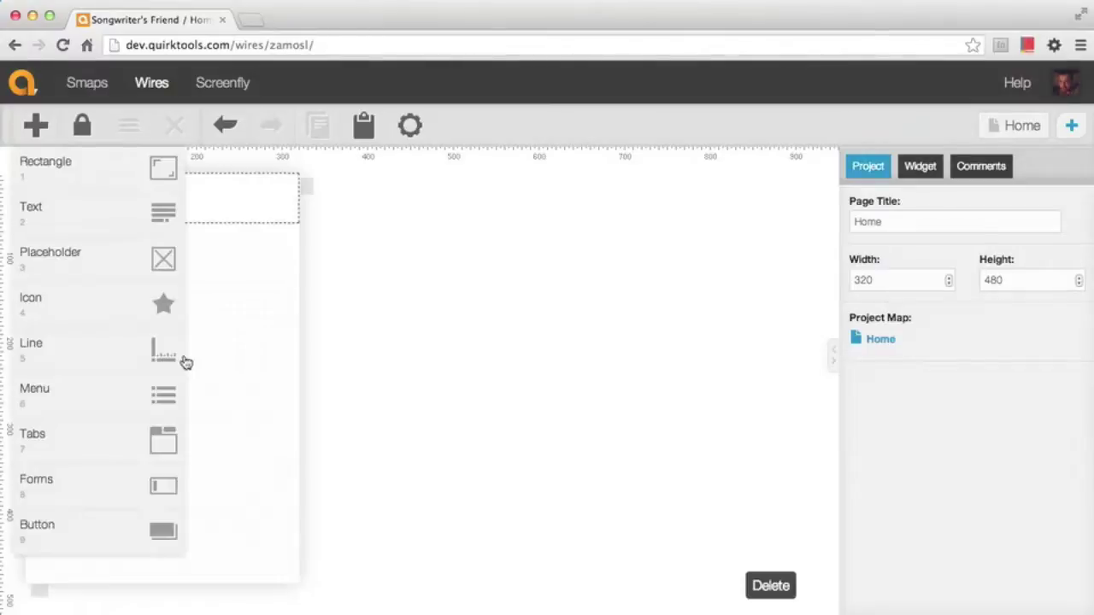
Place a speaker icon, found by searching 'audio', at the header's left end
{"action": "left_click", "coordinate": [129, 320]}
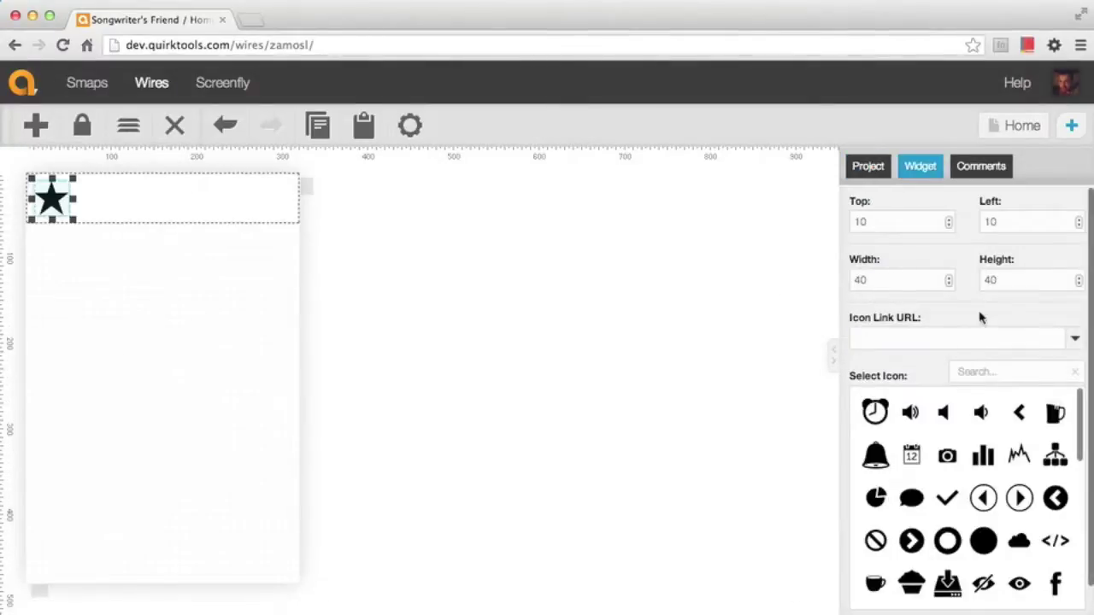
{"action": "left_click", "coordinate": [995, 372]}
{"action": "type", "text": "audio"}
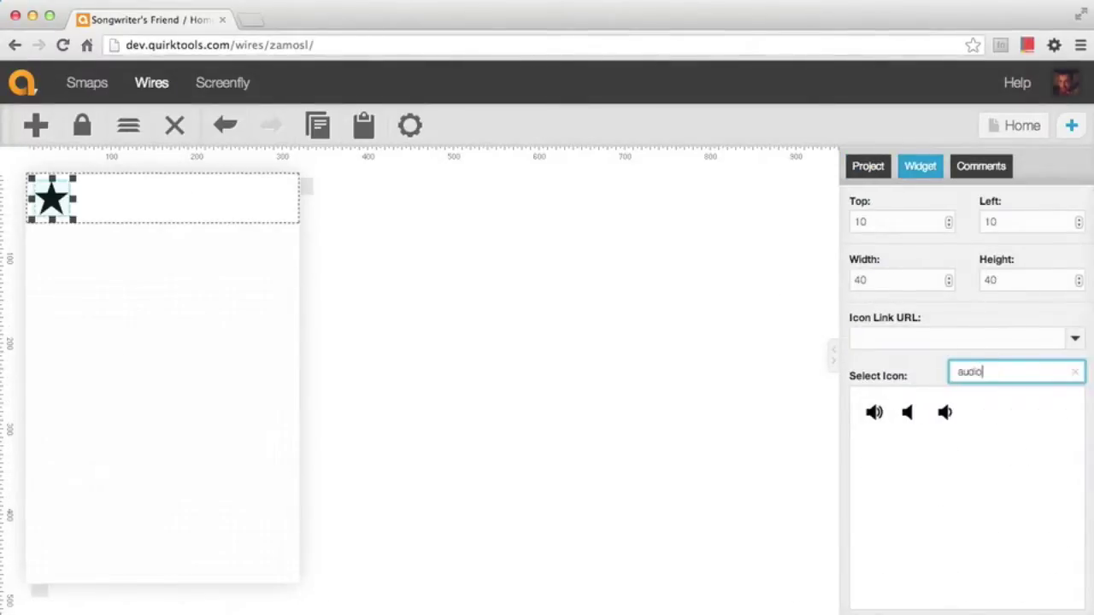
{"action": "left_click", "coordinate": [872, 415]}
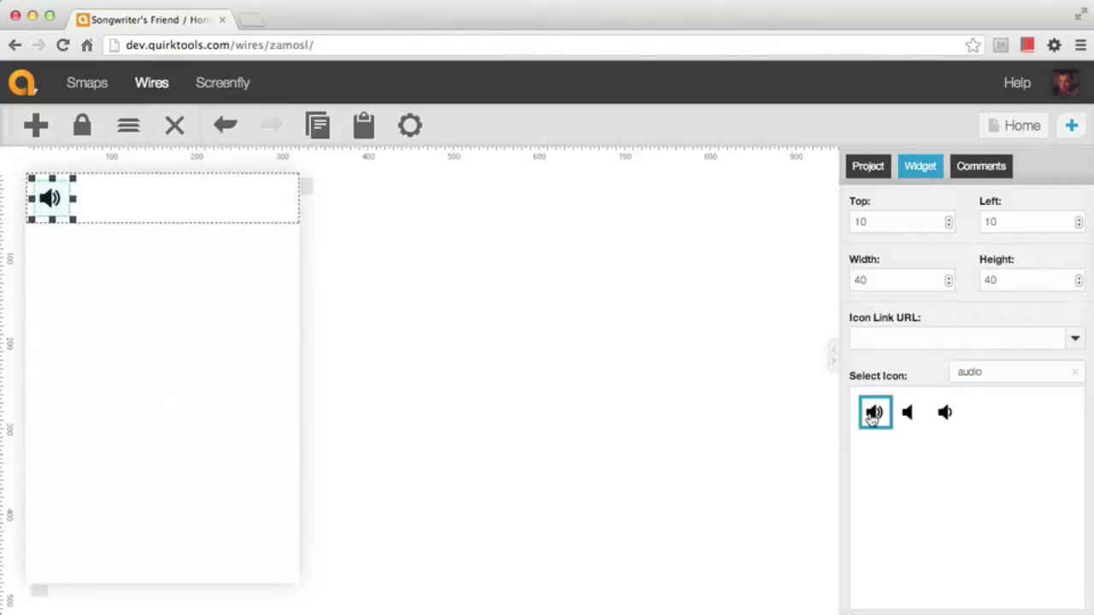
{"action": "left_click", "coordinate": [1074, 371]}
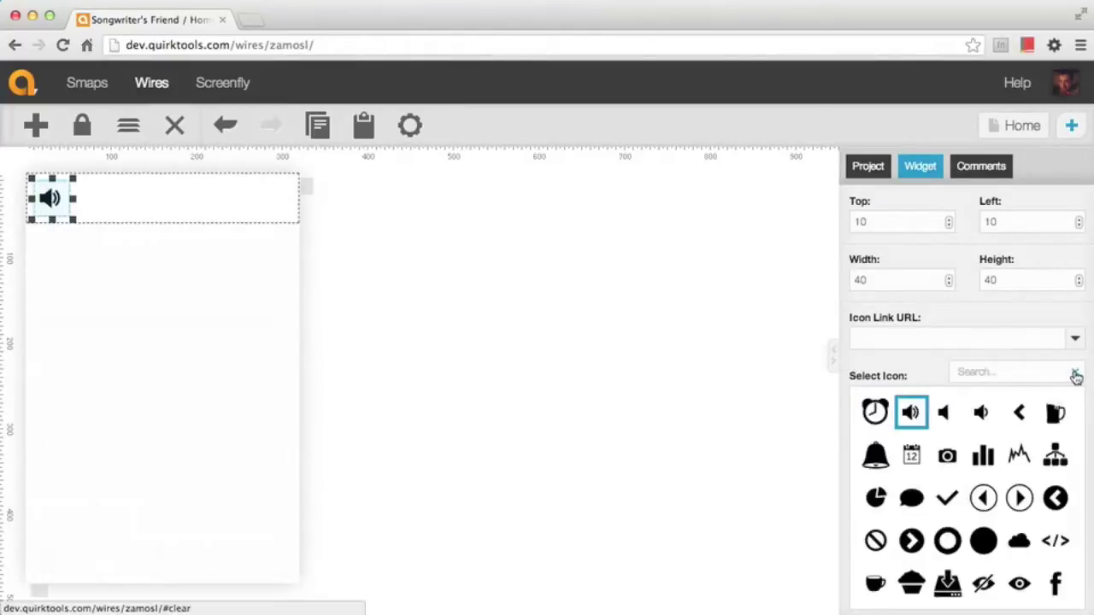
{"action": "left_click", "coordinate": [459, 259]}
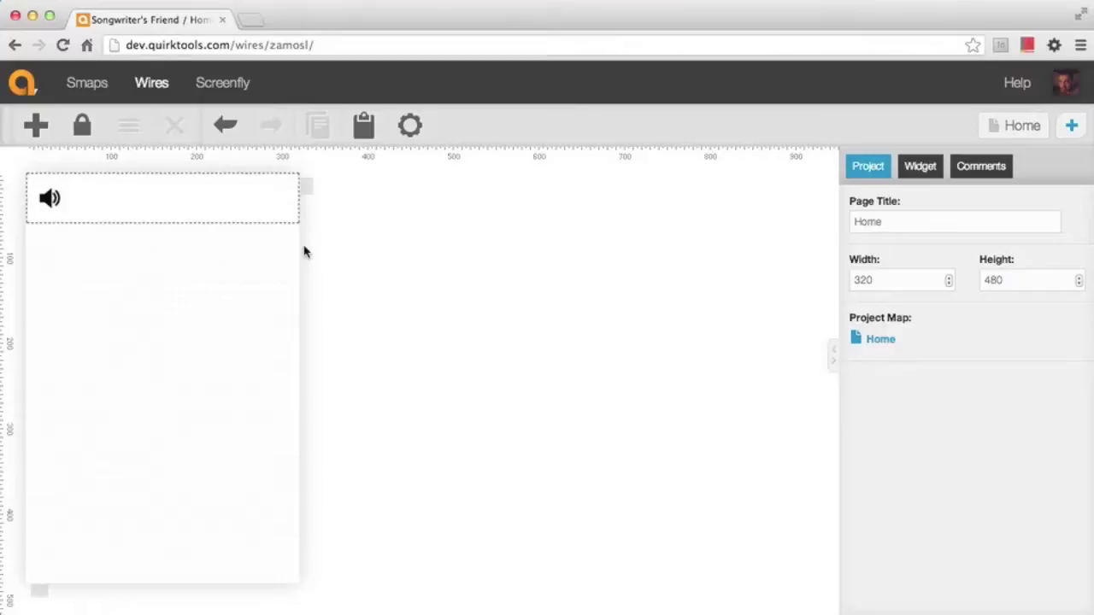
Add a horizontal menu stretched 260 wide across the header beside the speaker
{"action": "left_click", "coordinate": [46, 126]}
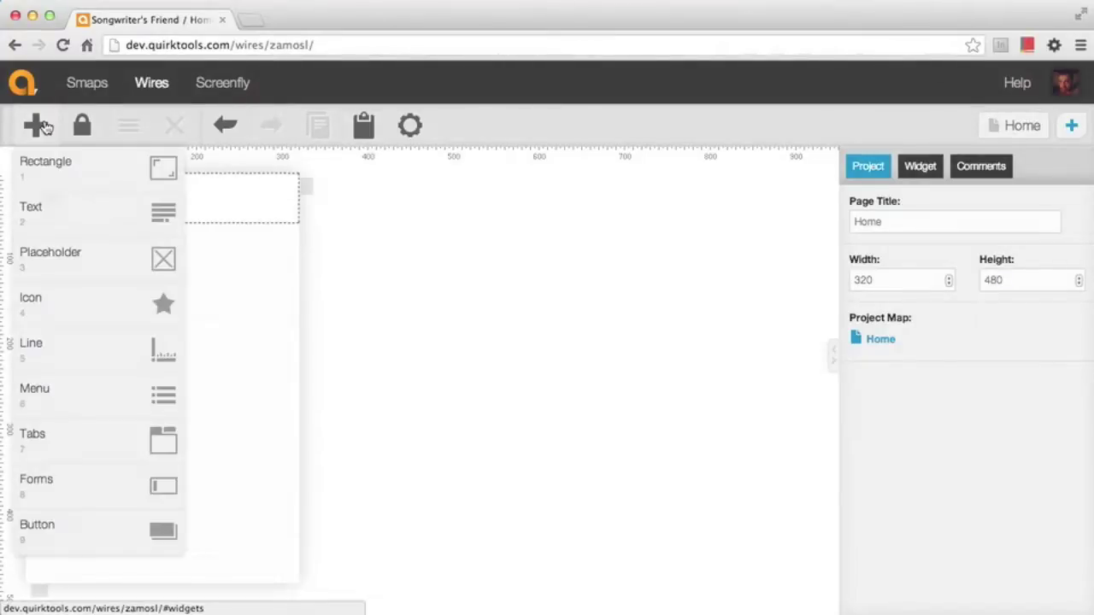
{"action": "left_click", "coordinate": [86, 392]}
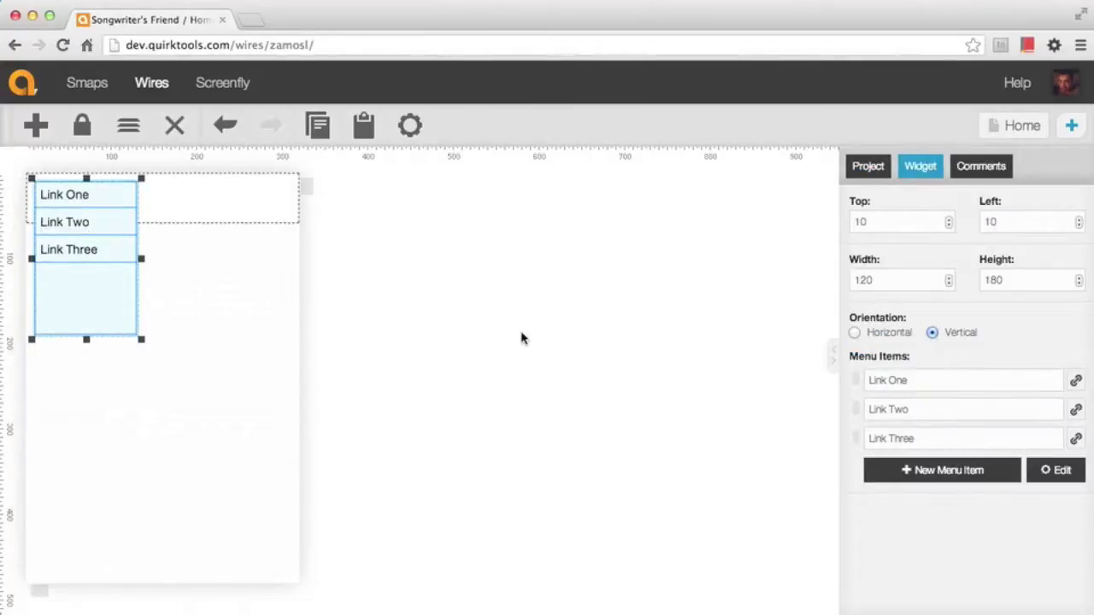
{"action": "left_click", "coordinate": [888, 340]}
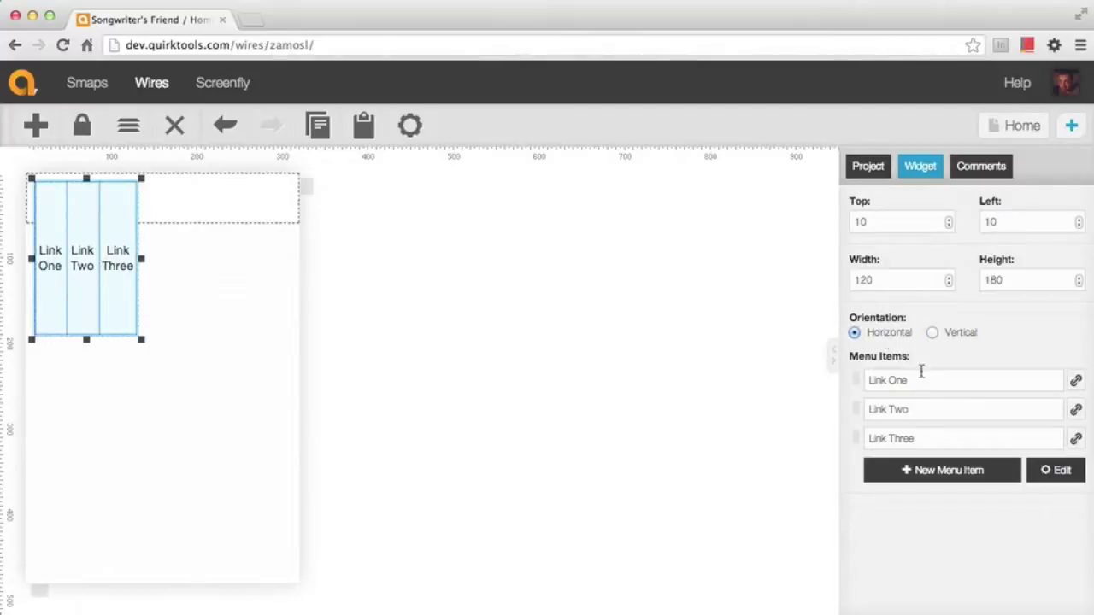
{"action": "left_click_drag", "start_coordinate": [97, 296], "coordinate": [142, 285]}
{"action": "left_click_drag", "start_coordinate": [184, 333], "coordinate": [305, 228]}
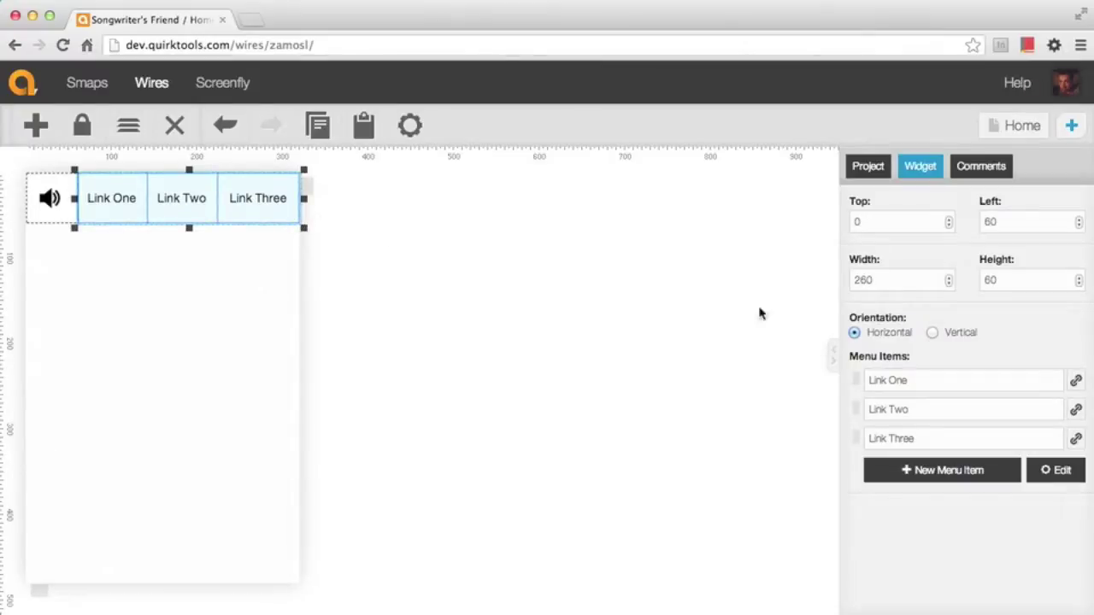
{"action": "left_click", "coordinate": [926, 379]}
Rename the menu items to Songs, Lyrics and Trash
{"action": "key", "text": "super+a"}
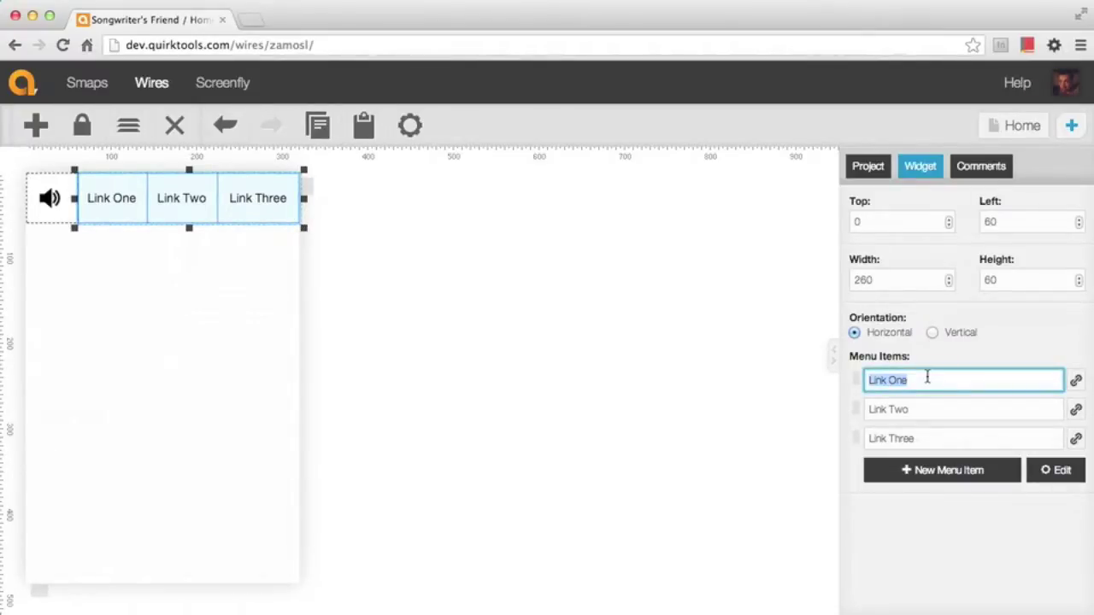
{"action": "type", "text": "Songs"}
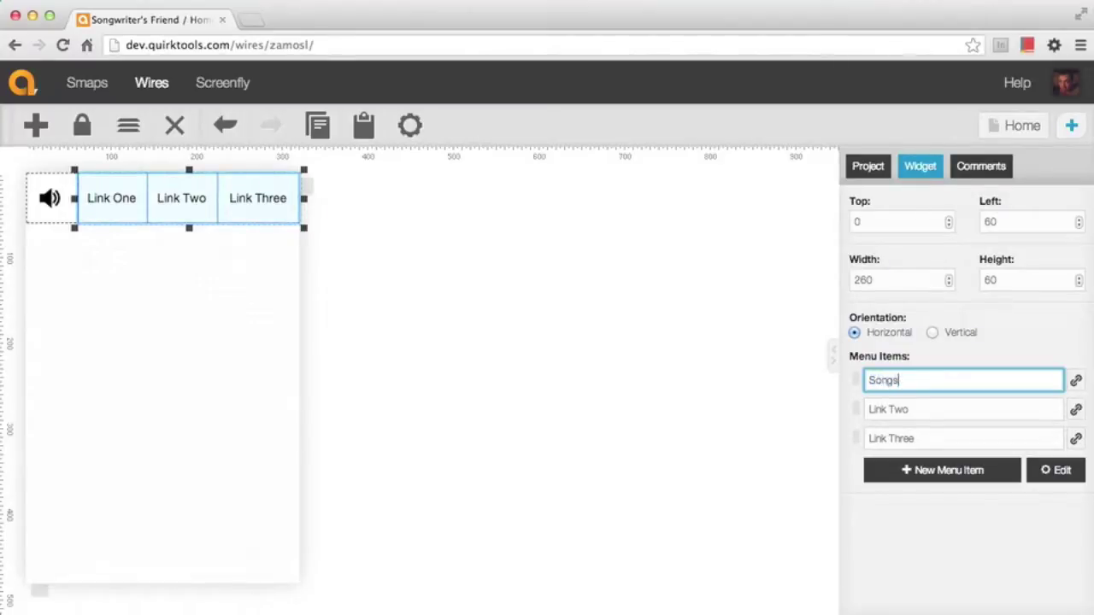
{"action": "left_click", "coordinate": [940, 410]}
{"action": "key", "text": "super+a"}
{"action": "type", "text": "Lyrics"}
{"action": "key", "text": "Tab"}
{"action": "key", "text": "Tab"}
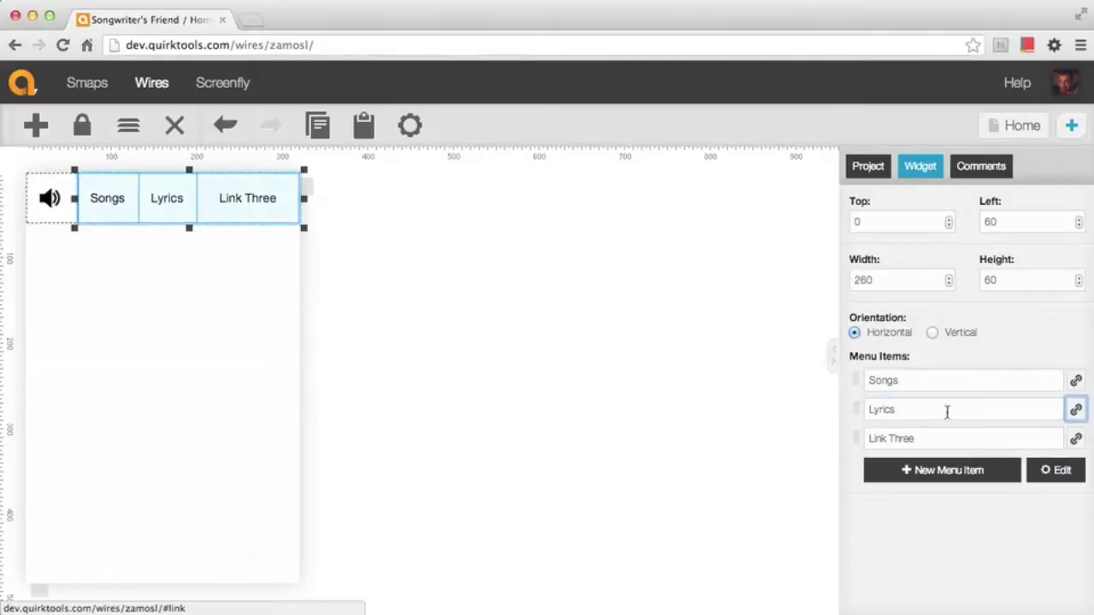
{"action": "type", "text": "Trash"}
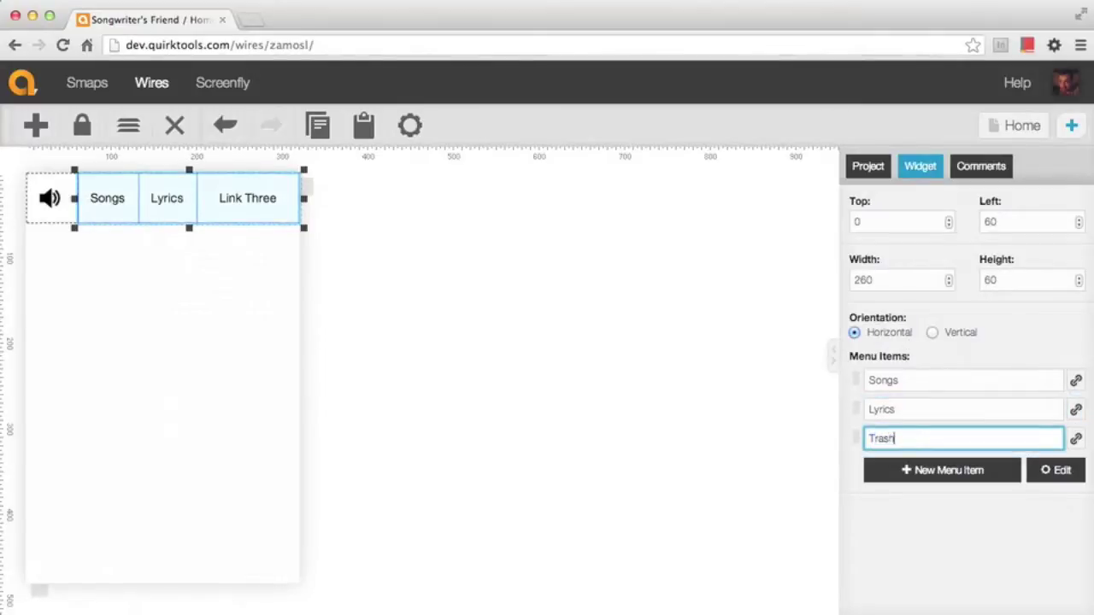
Add an Ideas item and move it to the top of the menu
{"action": "left_click", "coordinate": [963, 478]}
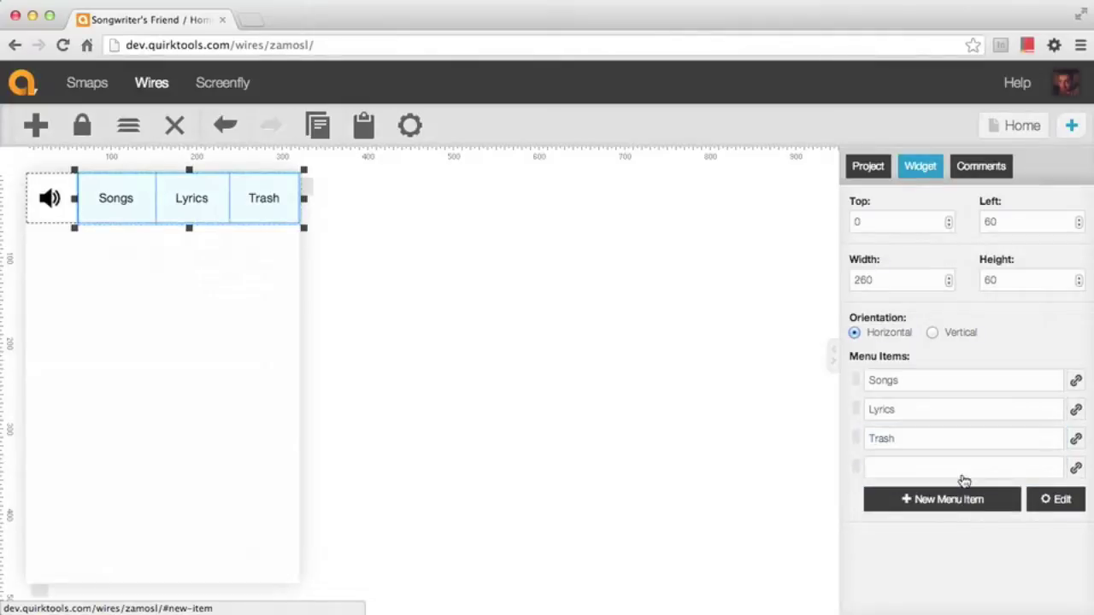
{"action": "left_click", "coordinate": [915, 466]}
{"action": "type", "text": "Ideas"}
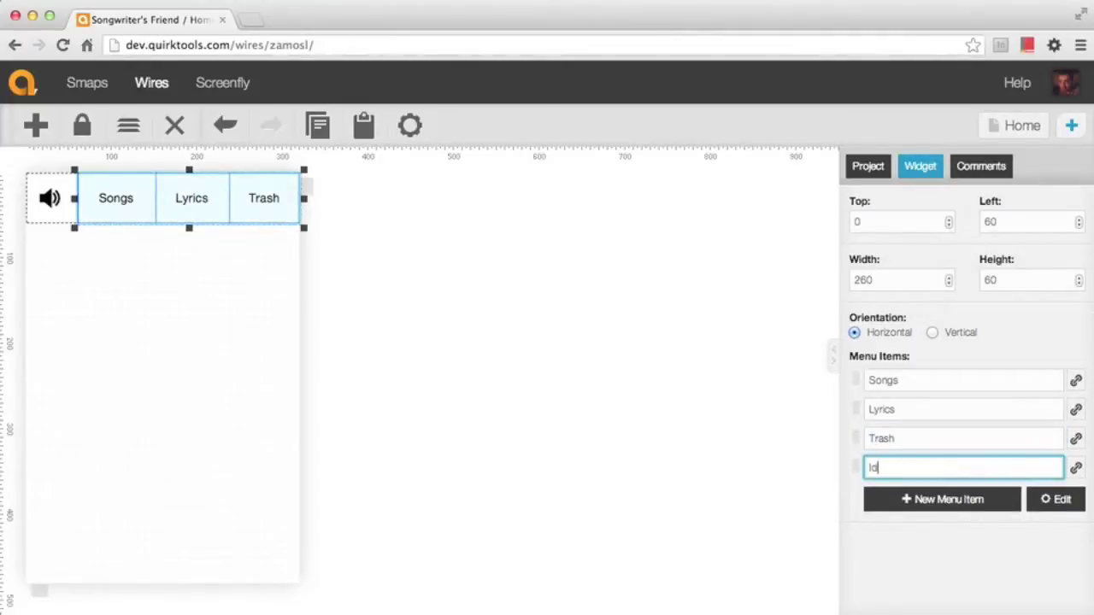
{"action": "left_click_drag", "start_coordinate": [856, 471], "coordinate": [856, 374]}
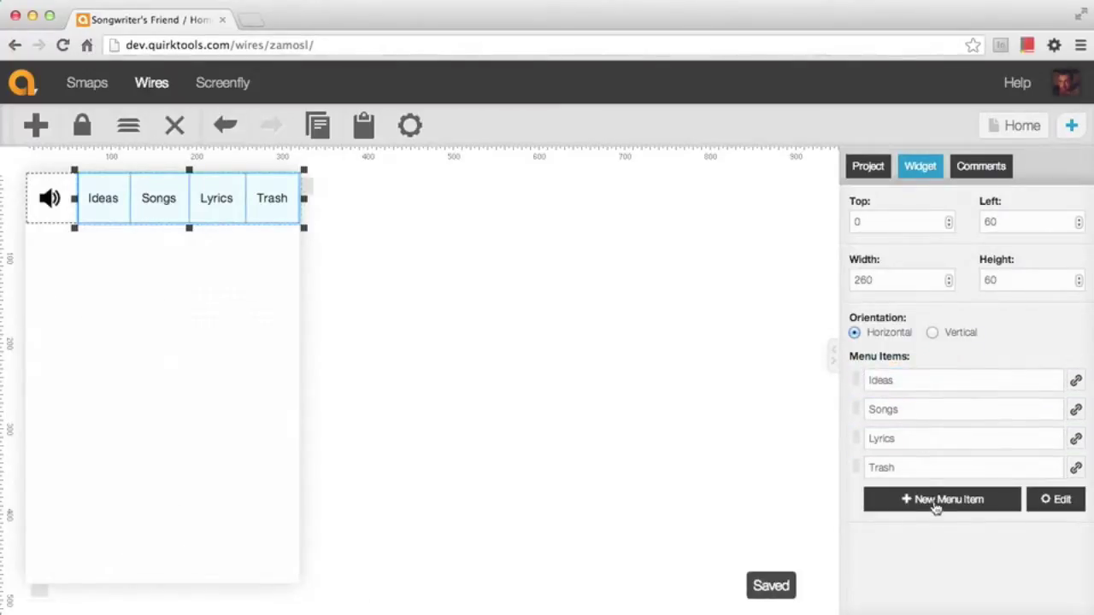
Delete the Trash item from the menu
{"action": "left_click", "coordinate": [1060, 500]}
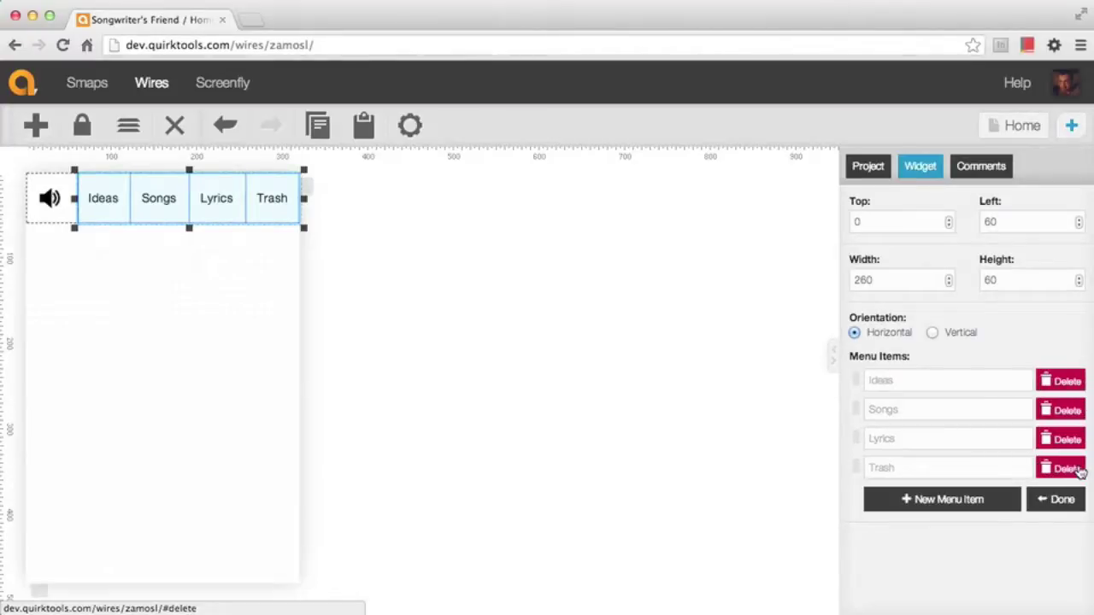
{"action": "left_click", "coordinate": [1064, 469]}
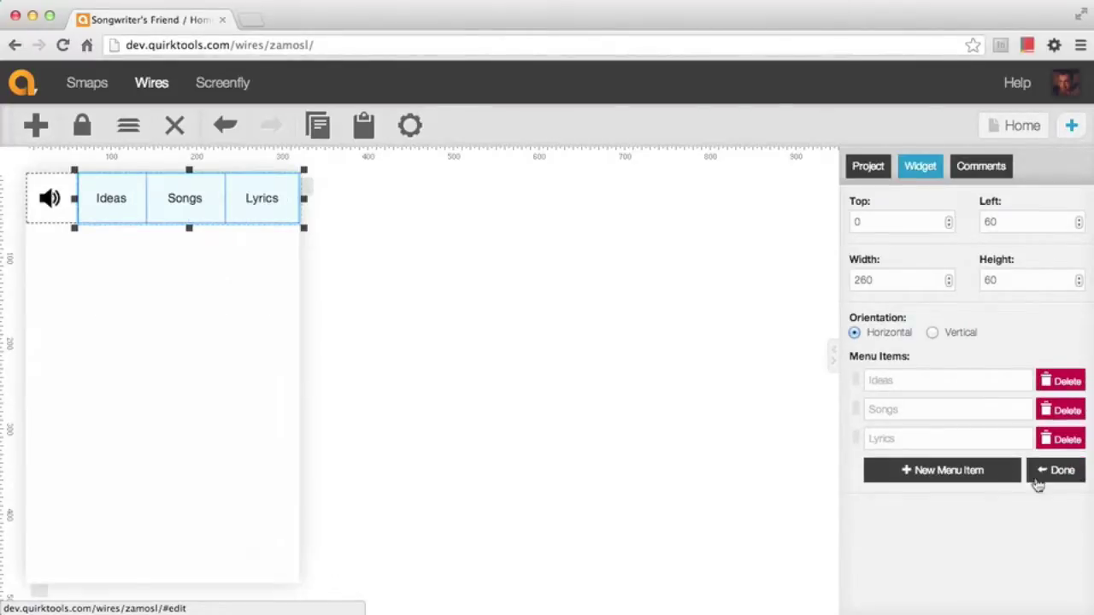
{"action": "left_click", "coordinate": [1060, 477]}
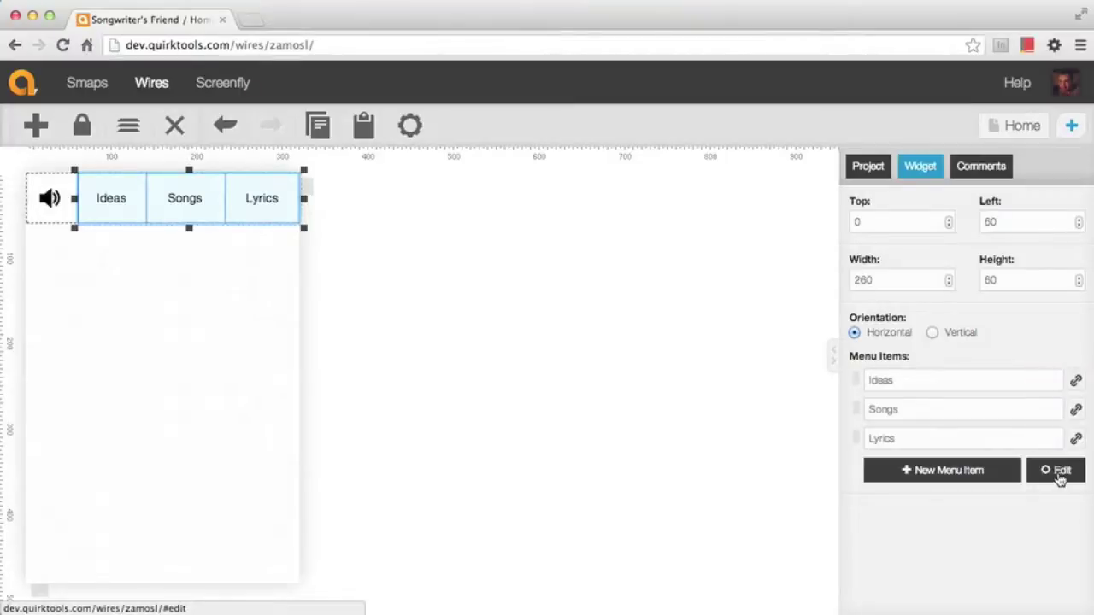
{"action": "left_click", "coordinate": [412, 263]}
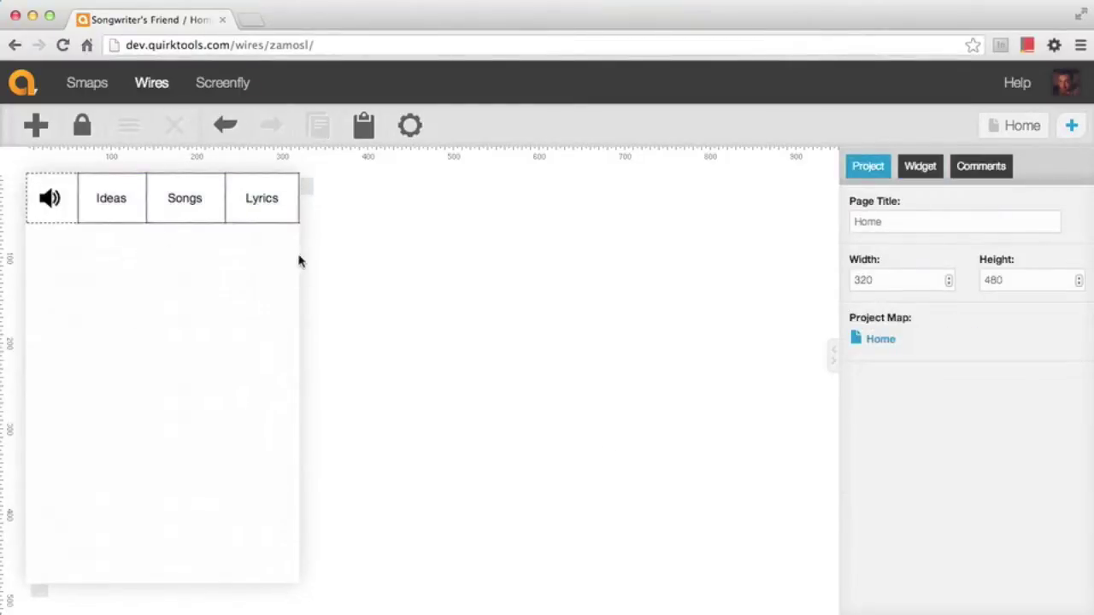
Add a 320 x 140 dashed-border rectangle at 0, 340 along the bottom
{"action": "left_click", "coordinate": [37, 130]}
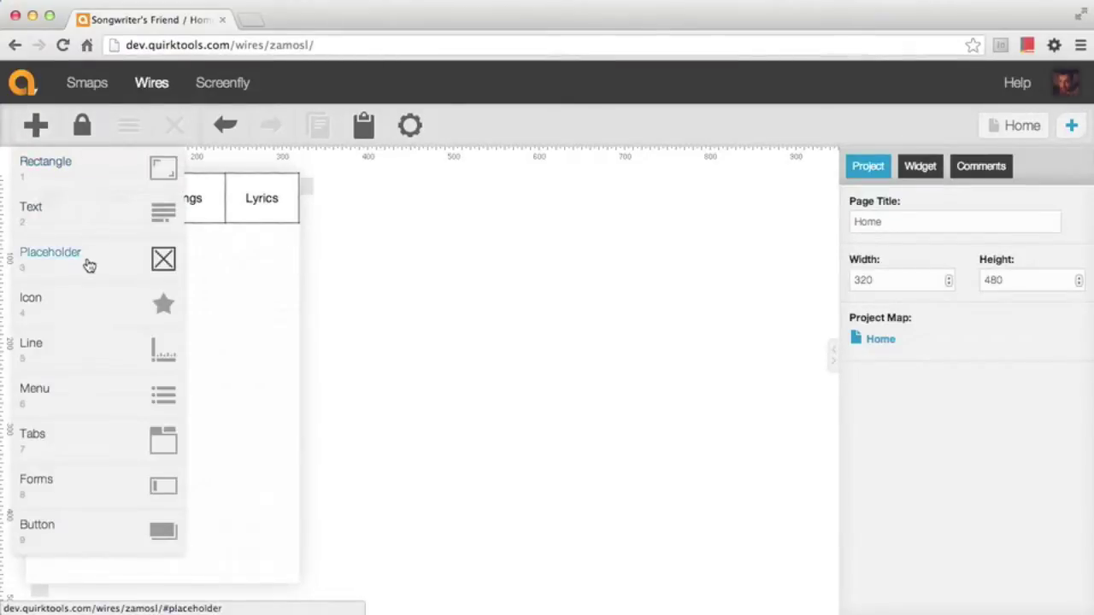
{"action": "left_click", "coordinate": [99, 188]}
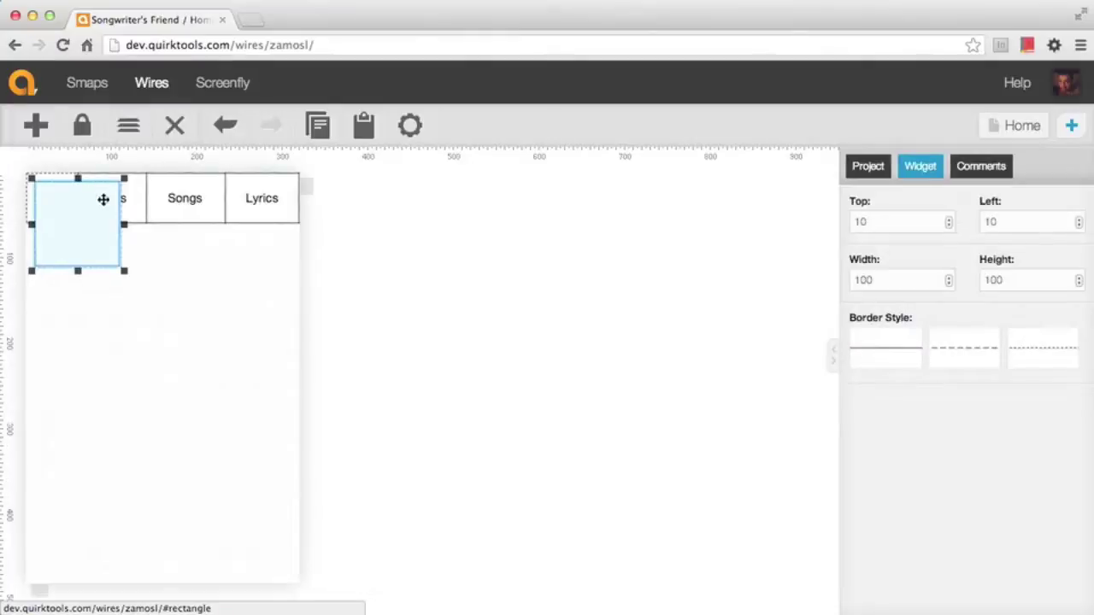
{"action": "left_click_drag", "start_coordinate": [76, 240], "coordinate": [56, 538]}
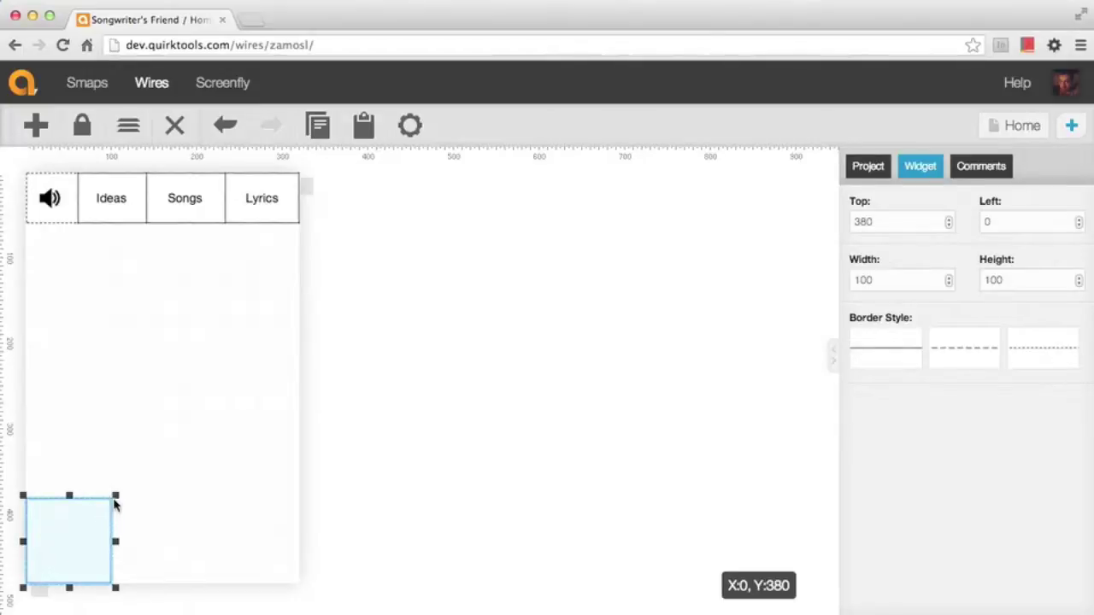
{"action": "left_click_drag", "start_coordinate": [115, 496], "coordinate": [301, 462]}
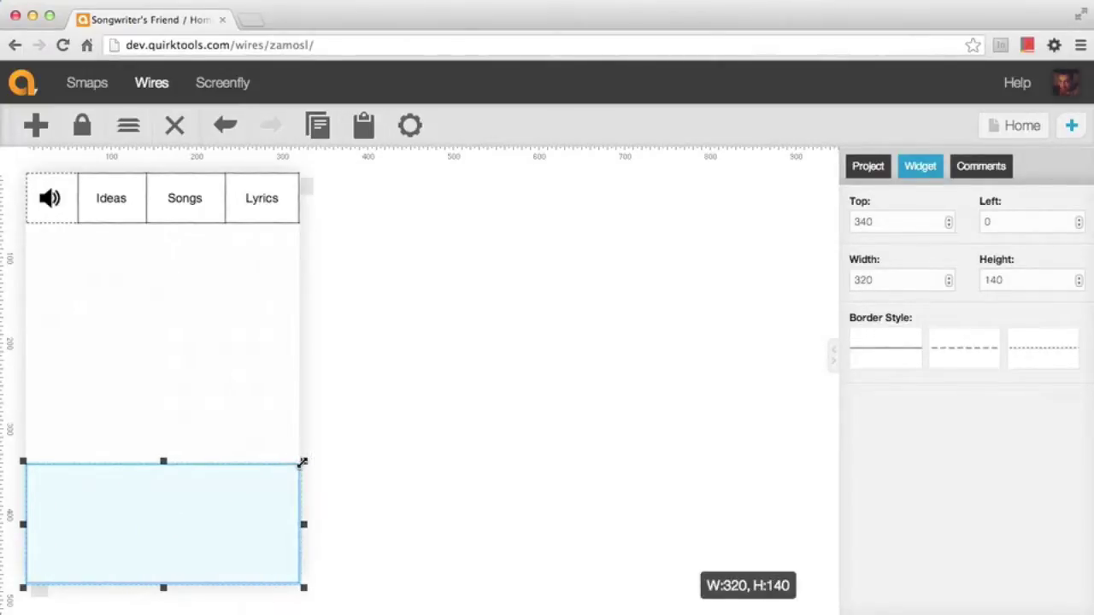
{"action": "left_click", "coordinate": [393, 439]}
{"action": "left_click", "coordinate": [246, 525]}
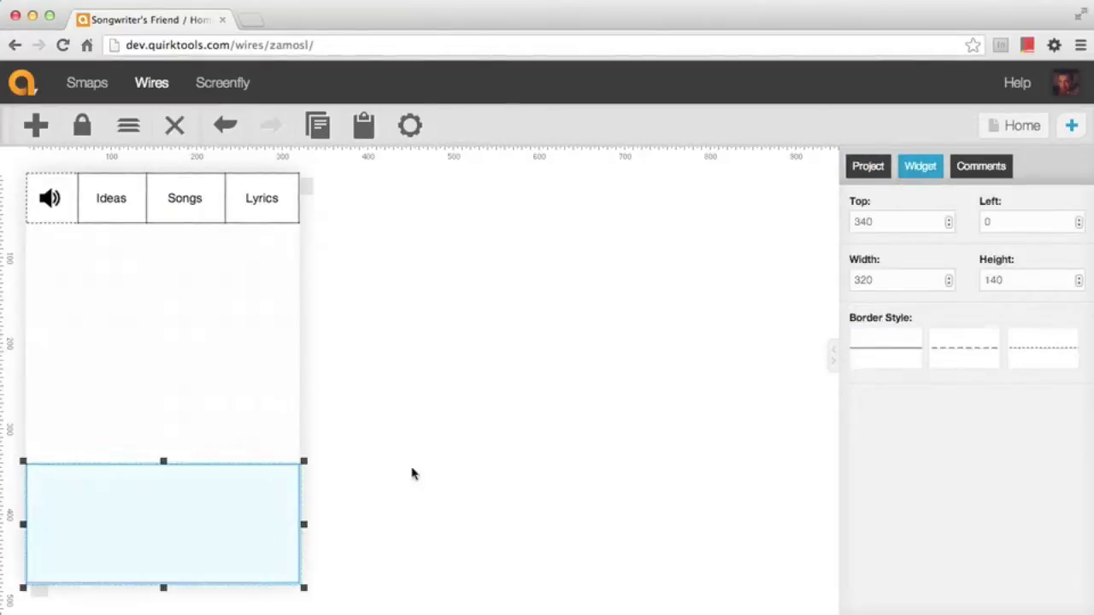
{"action": "left_click", "coordinate": [958, 359]}
{"action": "left_click", "coordinate": [479, 511]}
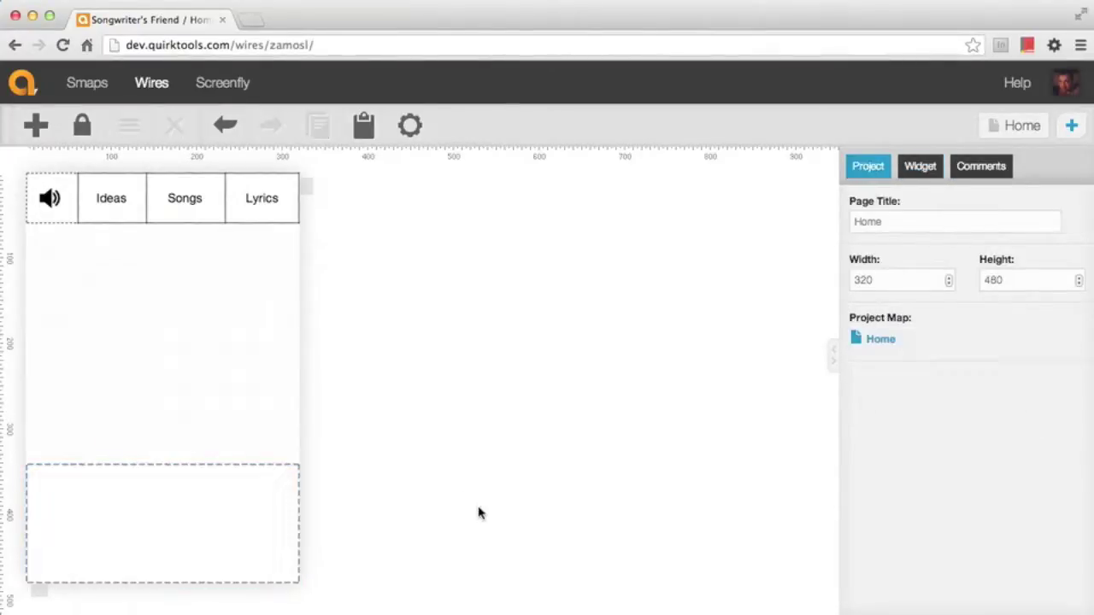
{"action": "left_click", "coordinate": [36, 130]}
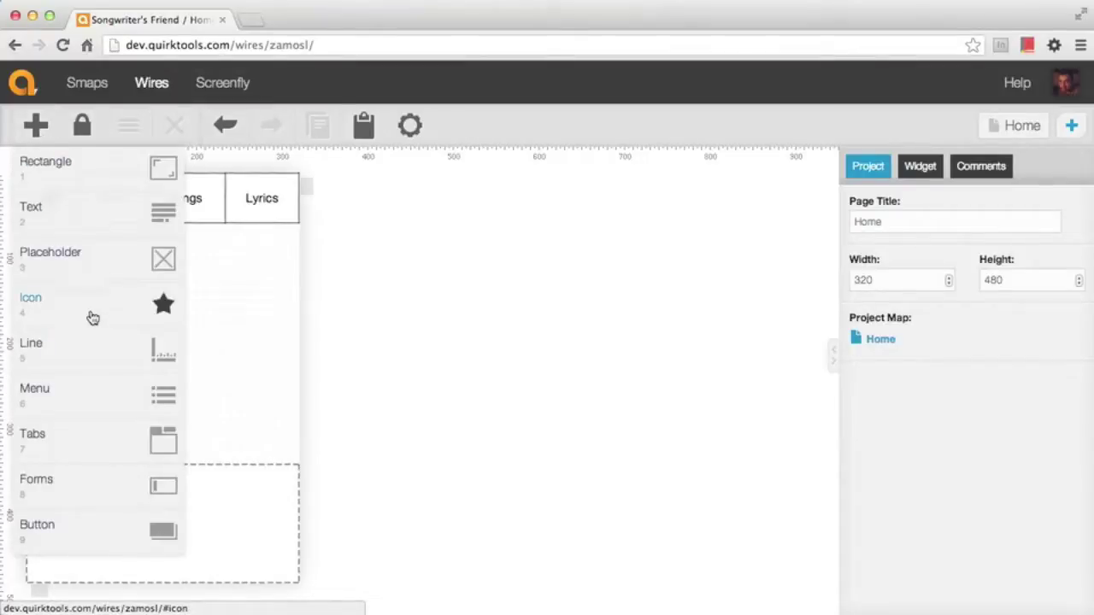
Place a 70 x 70 filled-circle icon at 20, 360 inside the dashed box
{"action": "left_click", "coordinate": [92, 318]}
{"action": "left_click_drag", "start_coordinate": [54, 205], "coordinate": [108, 544]}
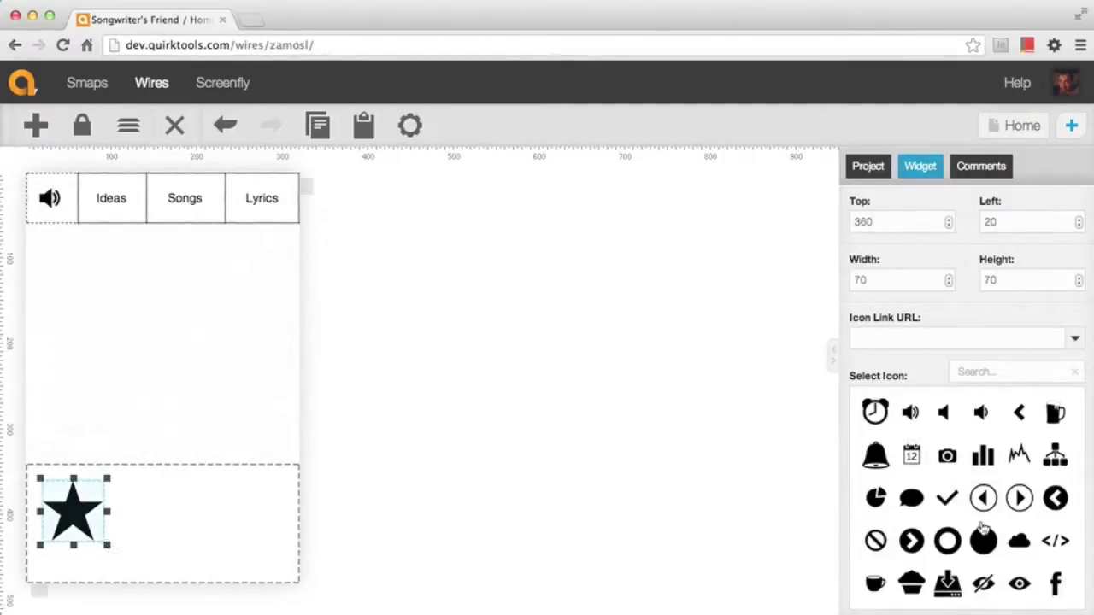
{"action": "left_click", "coordinate": [985, 544]}
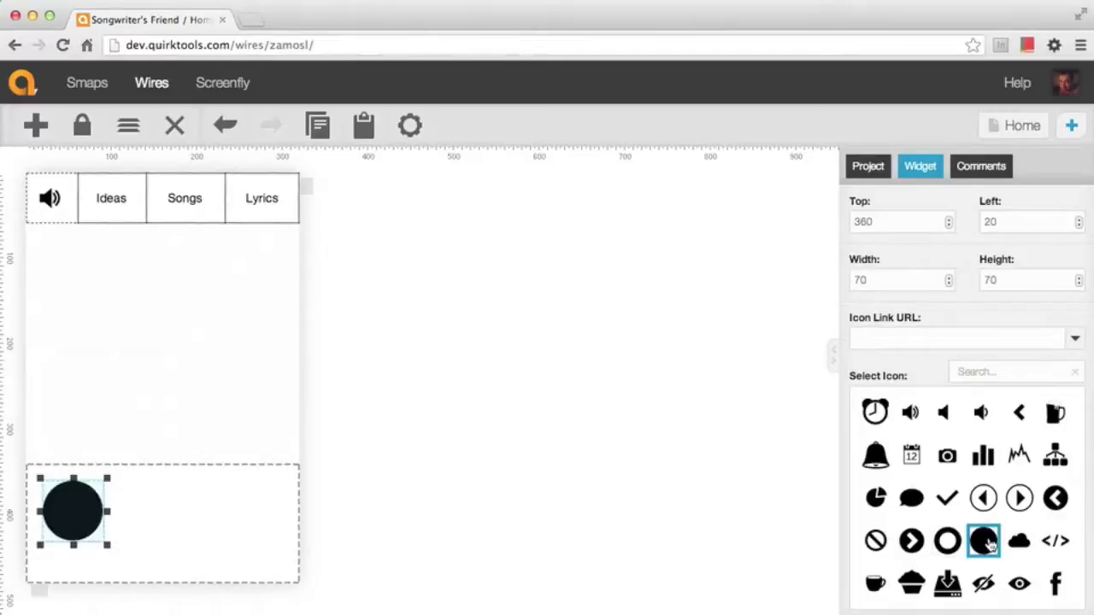
{"action": "left_click", "coordinate": [241, 391]}
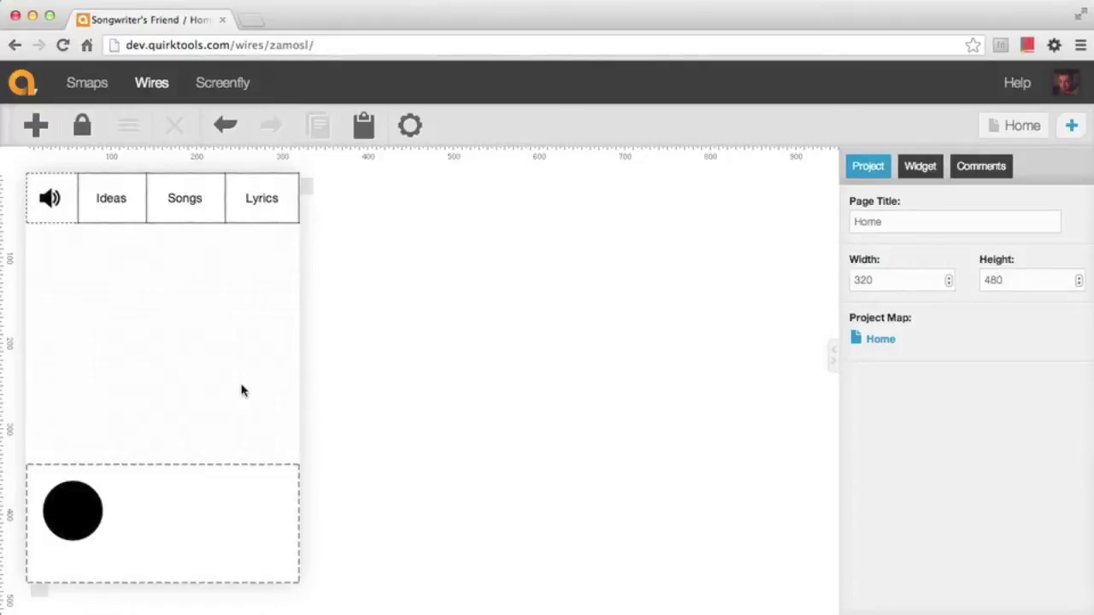
Add a centred 'Record' text label, 70 wide, beneath the black circle
{"action": "left_click", "coordinate": [36, 127]}
{"action": "left_click", "coordinate": [58, 217]}
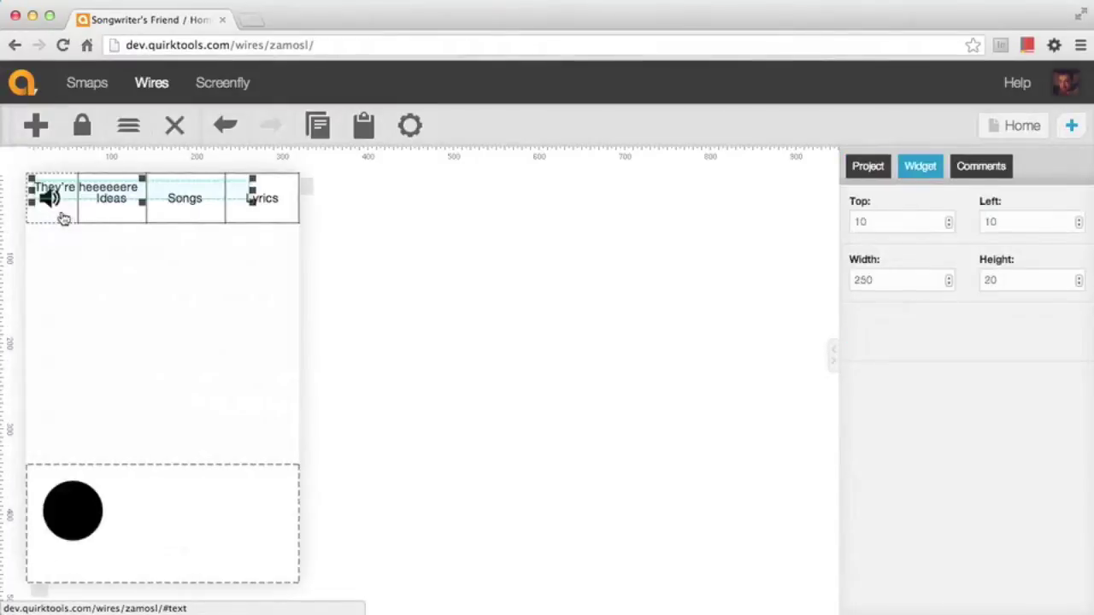
{"action": "left_click_drag", "start_coordinate": [60, 190], "coordinate": [108, 558]}
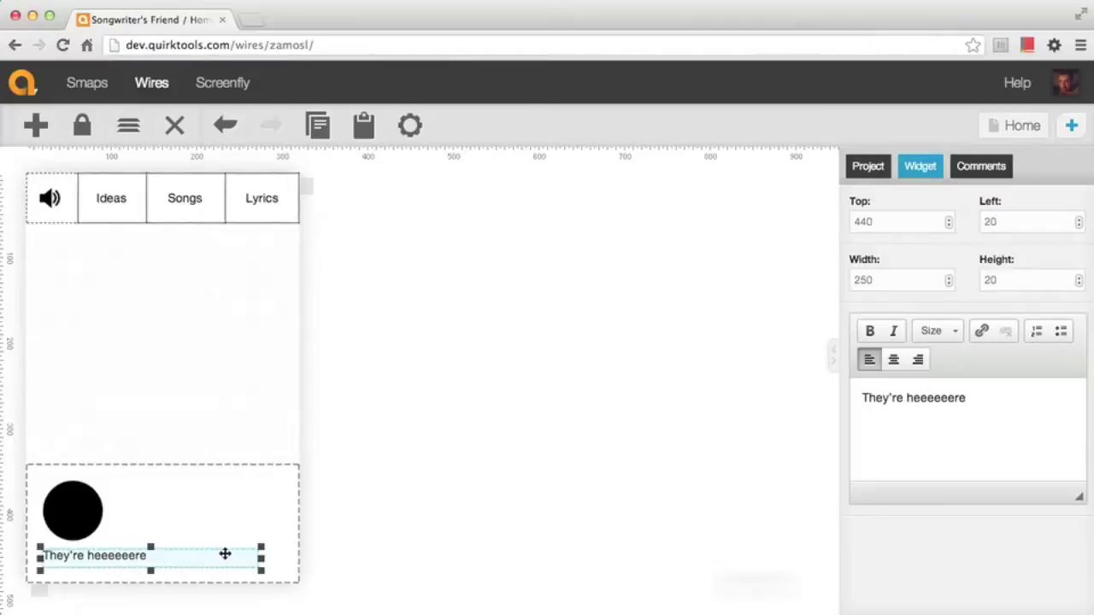
{"action": "left_click_drag", "start_coordinate": [261, 559], "coordinate": [107, 558]}
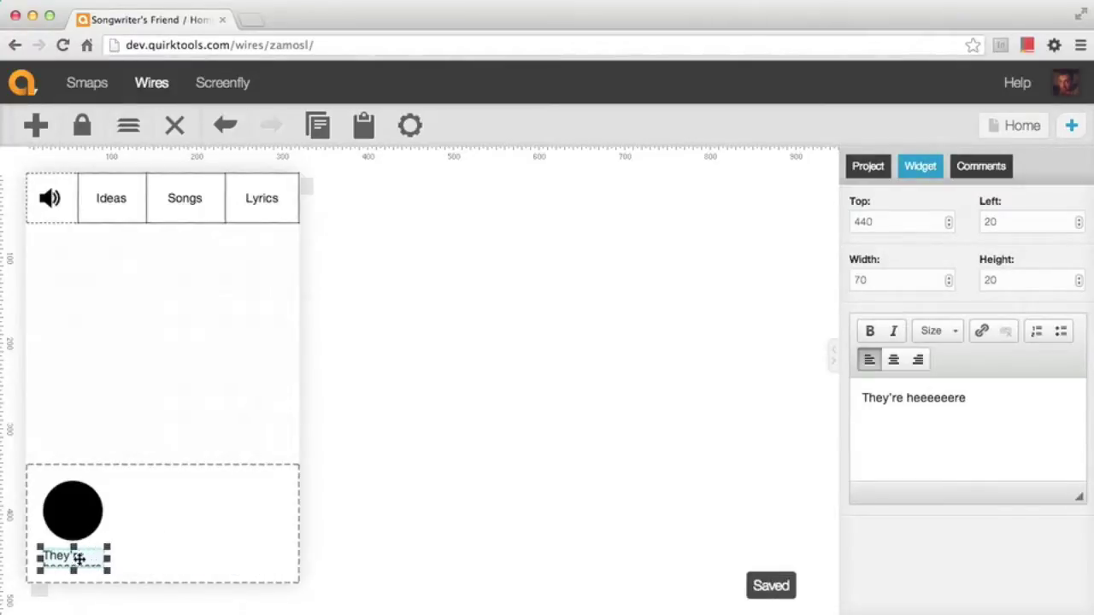
{"action": "triple_click", "coordinate": [879, 413]}
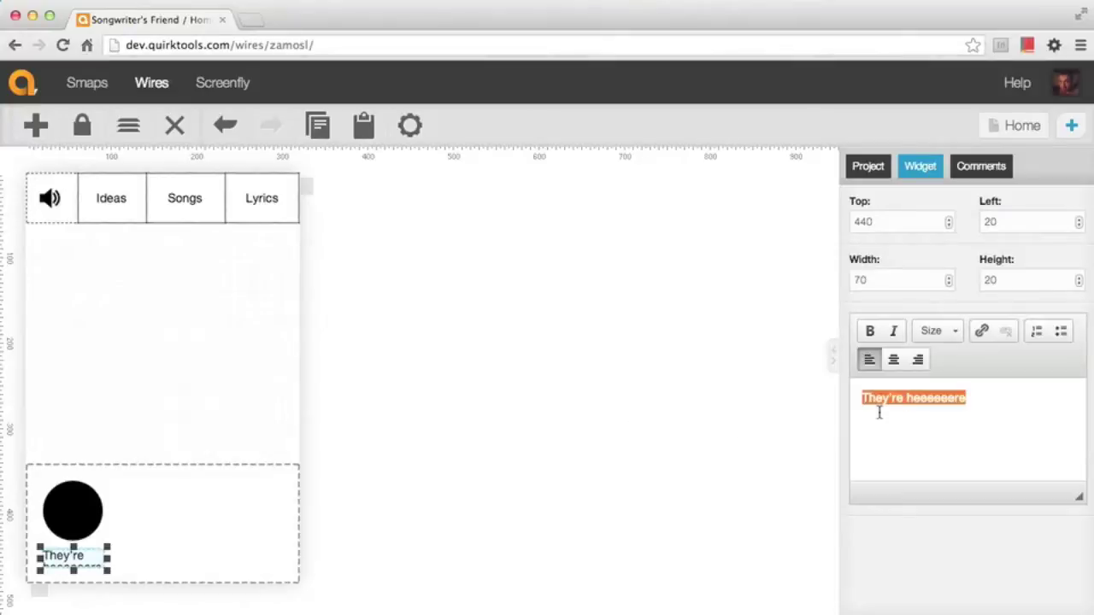
{"action": "type", "text": "Record"}
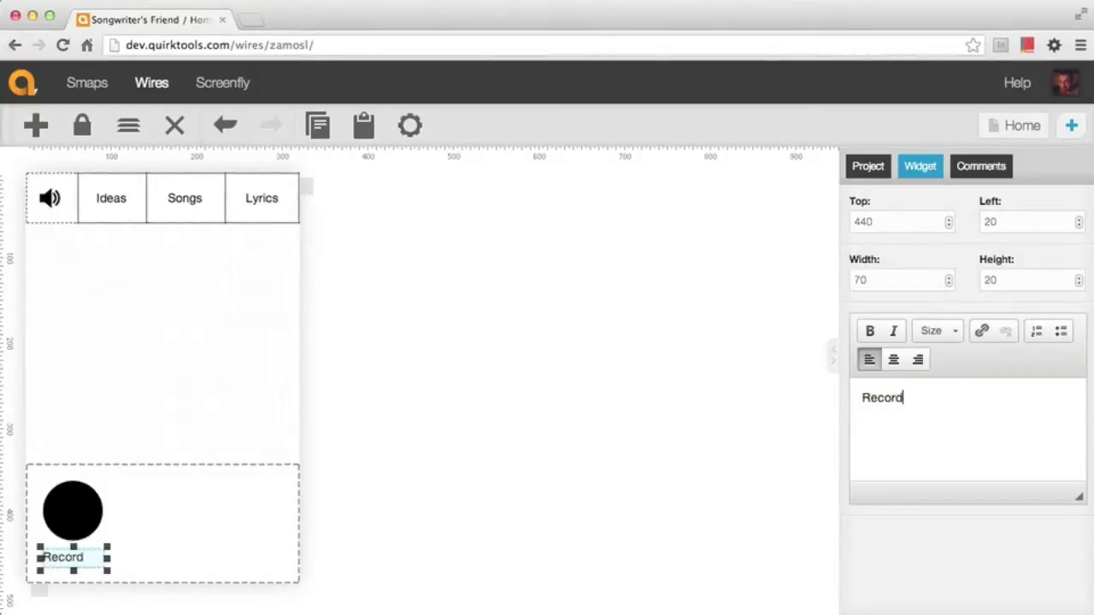
{"action": "left_click", "coordinate": [894, 360]}
{"action": "left_click", "coordinate": [542, 486]}
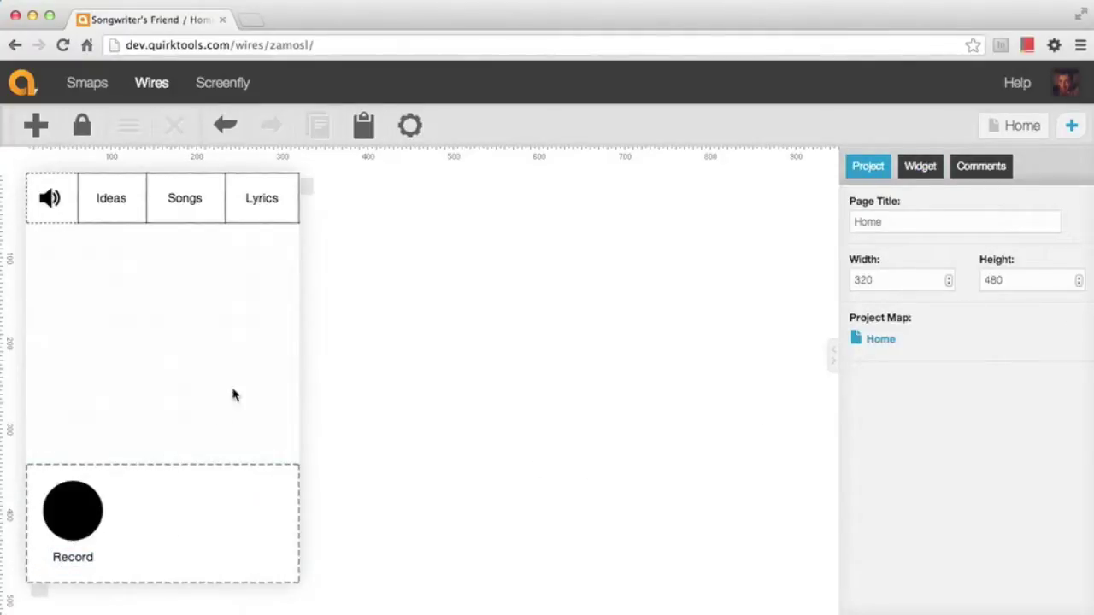
Add a vertical 20 x 140 line at 100, 340 beside the Record circle
{"action": "left_click", "coordinate": [40, 135]}
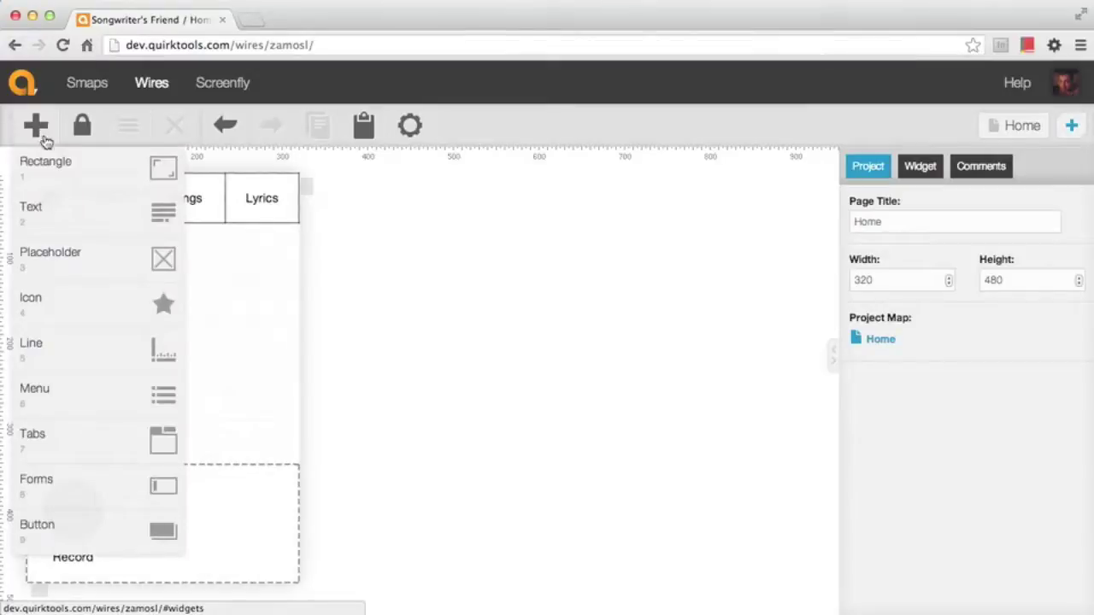
{"action": "left_click", "coordinate": [85, 355]}
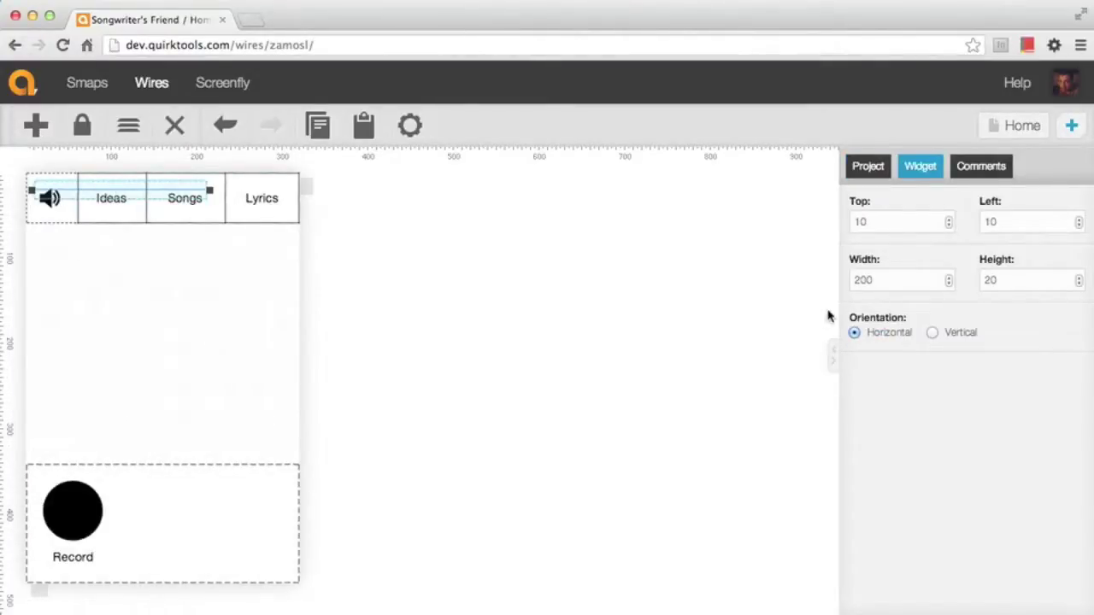
{"action": "left_click", "coordinate": [933, 333]}
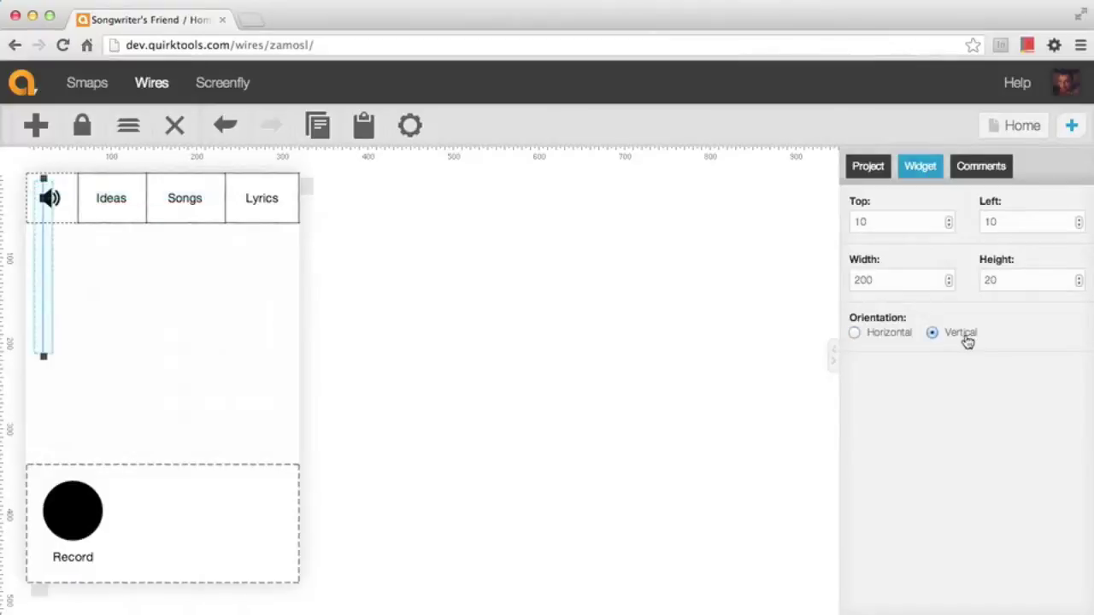
{"action": "left_click_drag", "start_coordinate": [42, 223], "coordinate": [119, 459]}
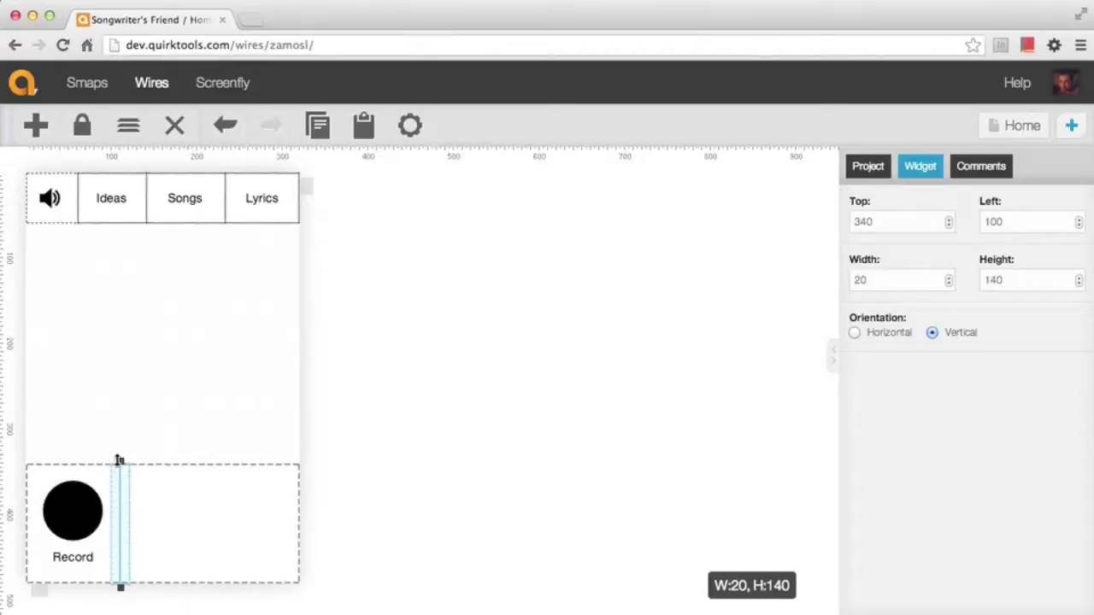
{"action": "left_click", "coordinate": [165, 383]}
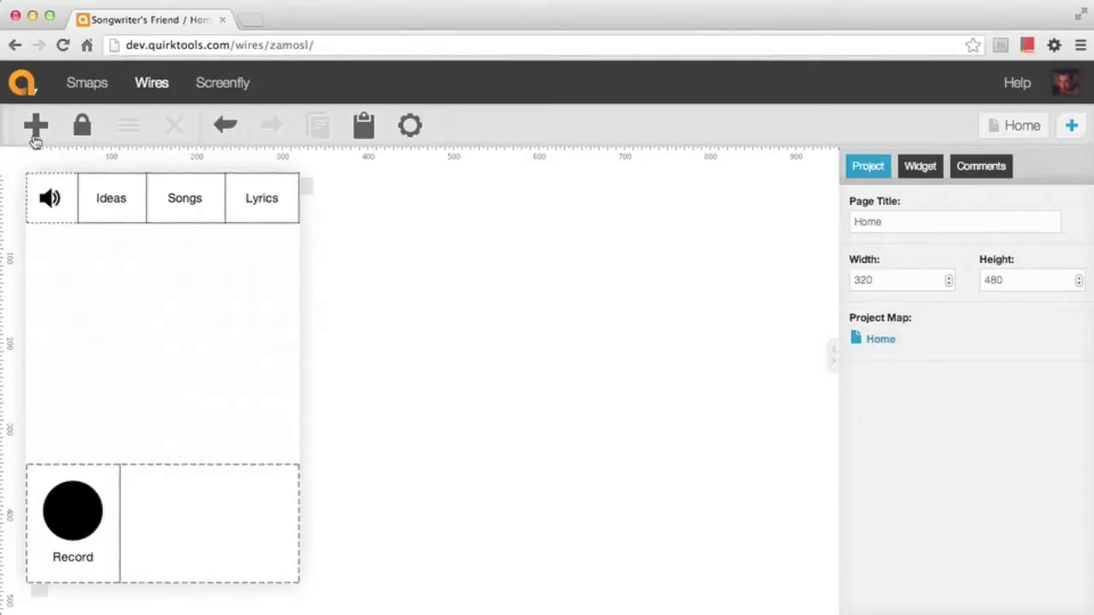
{"action": "left_click", "coordinate": [34, 125]}
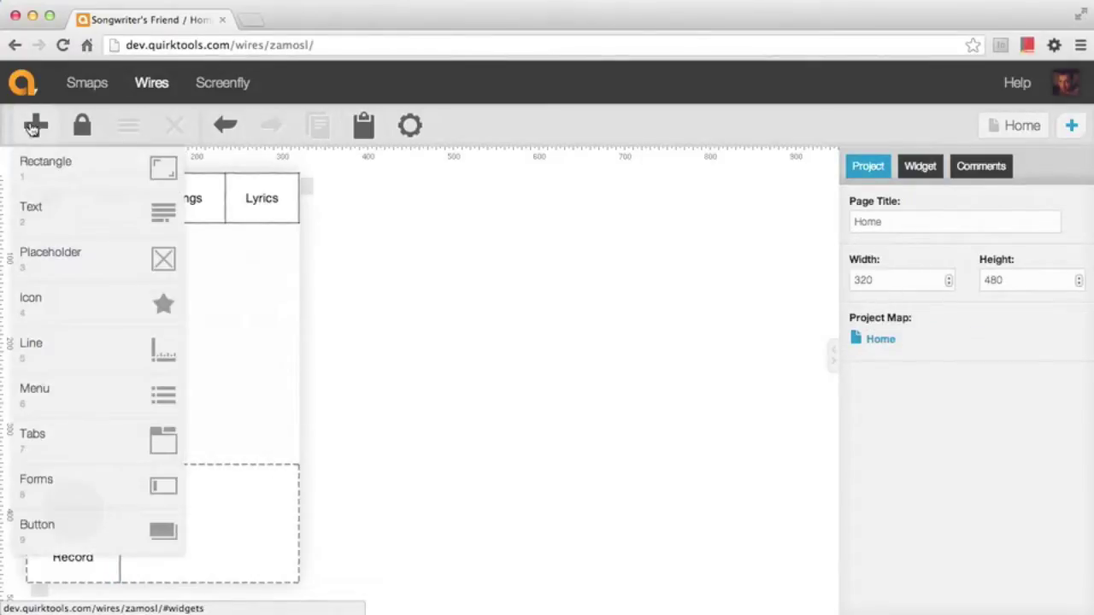
Add a menu widget and stretch it to fill the bottom box beside Record
{"action": "left_click", "coordinate": [111, 394]}
{"action": "left_click_drag", "start_coordinate": [93, 237], "coordinate": [175, 481]}
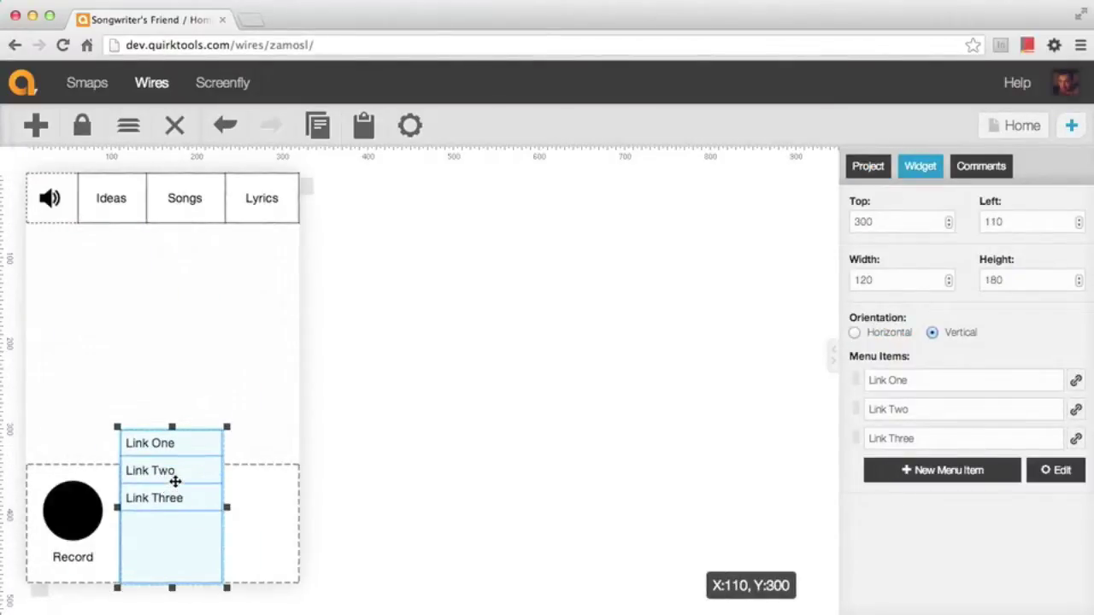
{"action": "left_click_drag", "start_coordinate": [227, 428], "coordinate": [302, 466]}
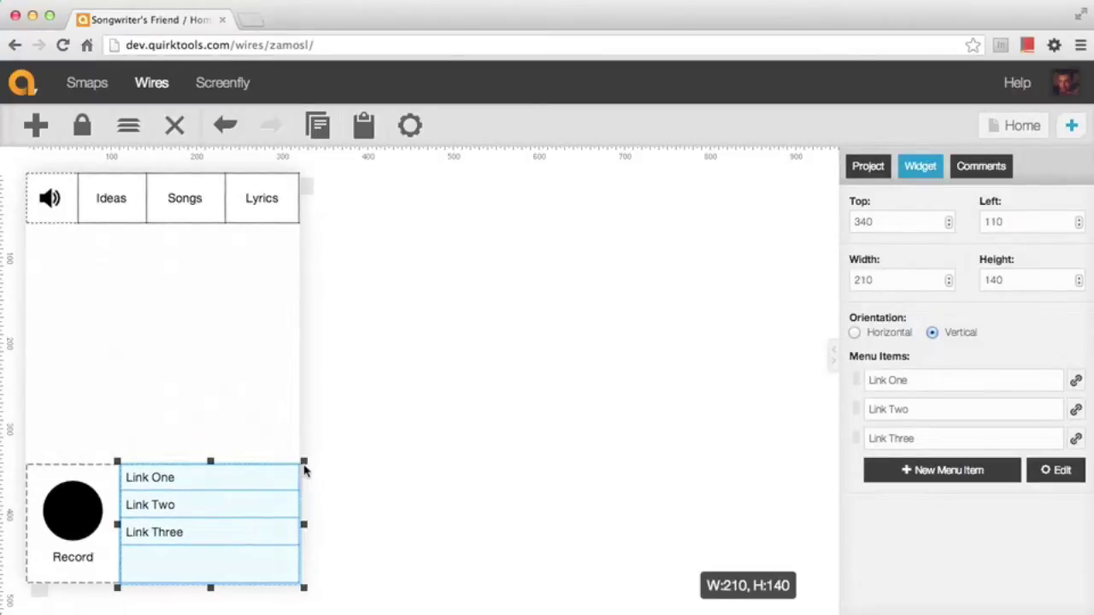
Rename the first three menu items to Very catchy, Just humming and Instrumentals
{"action": "left_click", "coordinate": [921, 376]}
{"action": "type", "text": "Very catchy"}
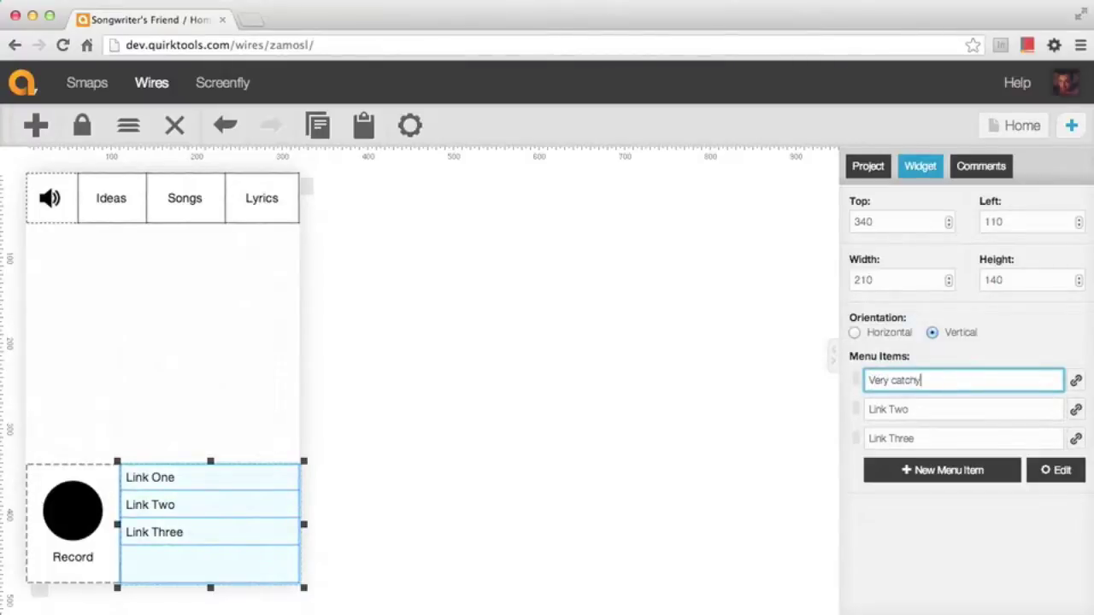
{"action": "left_click", "coordinate": [915, 408]}
{"action": "type", "text": "J"}
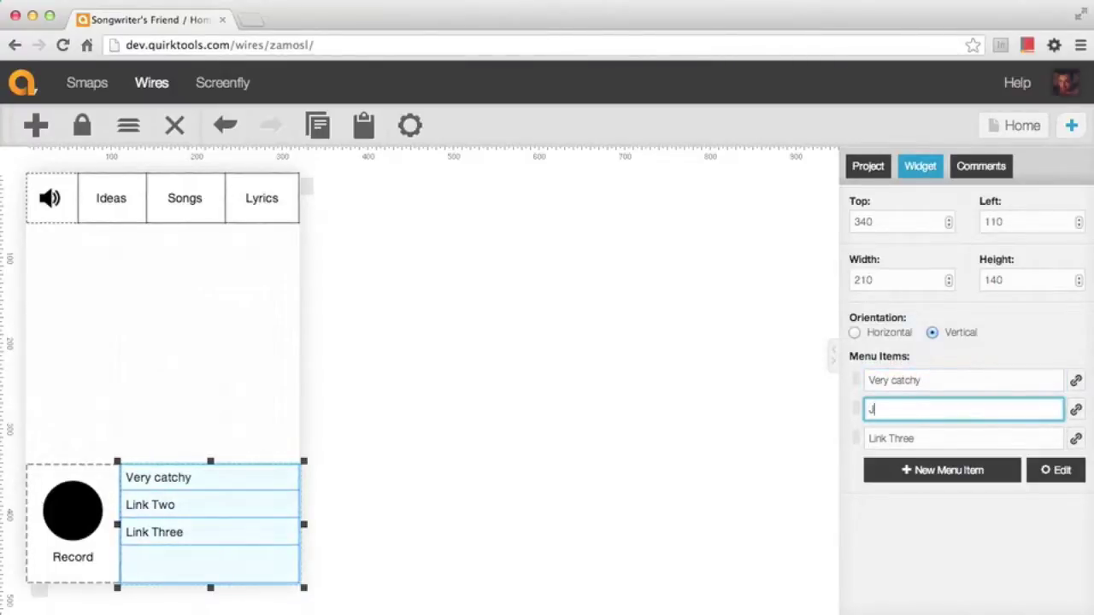
{"action": "type", "text": "ust humming"}
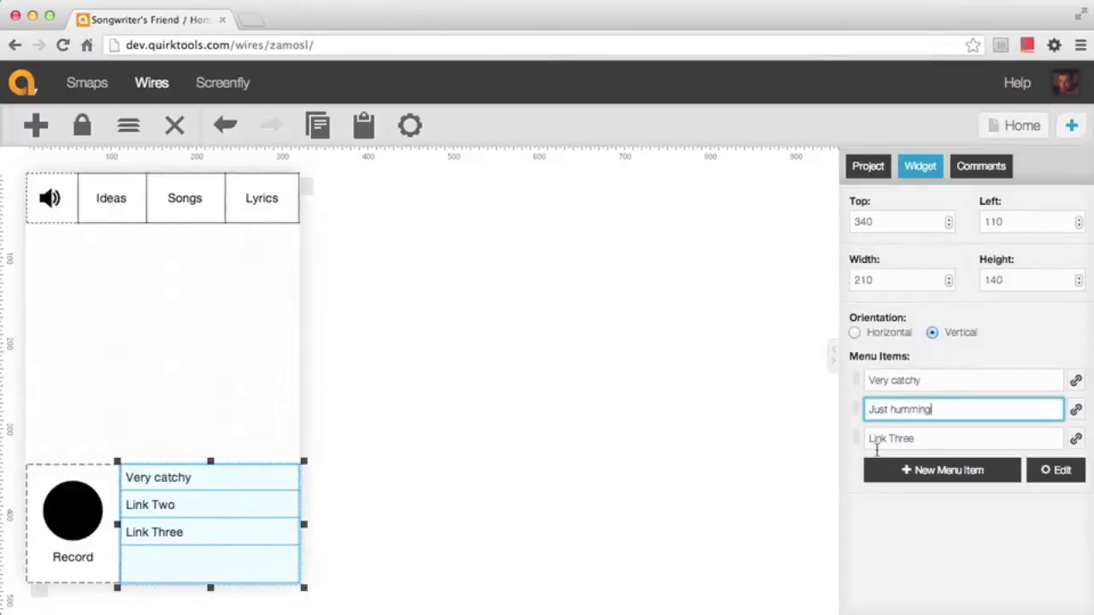
{"action": "left_click", "coordinate": [880, 443]}
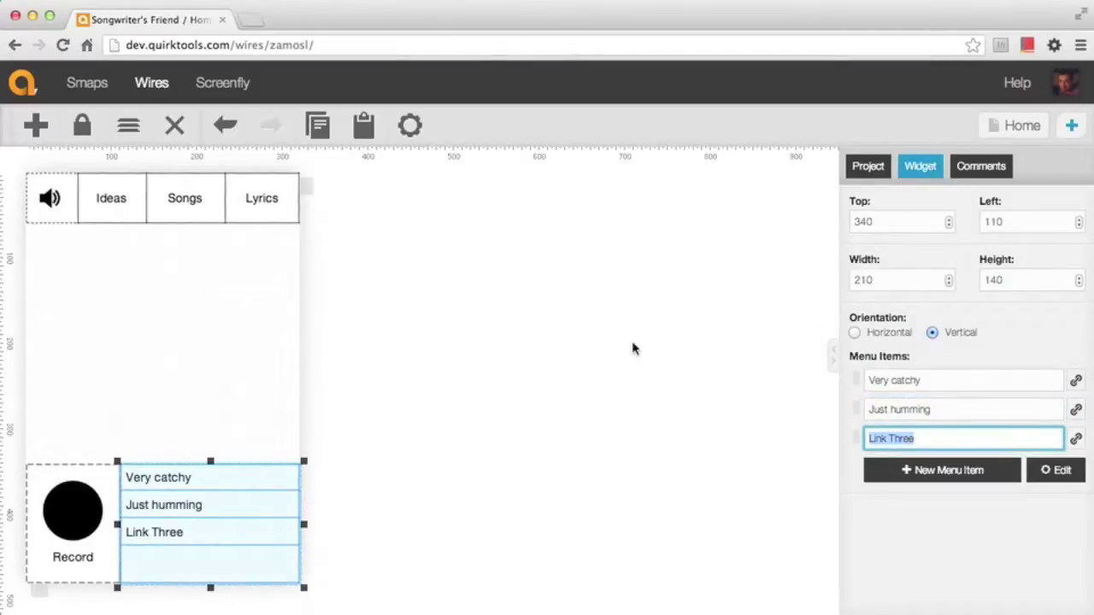
{"action": "type", "text": "Instrumentals"}
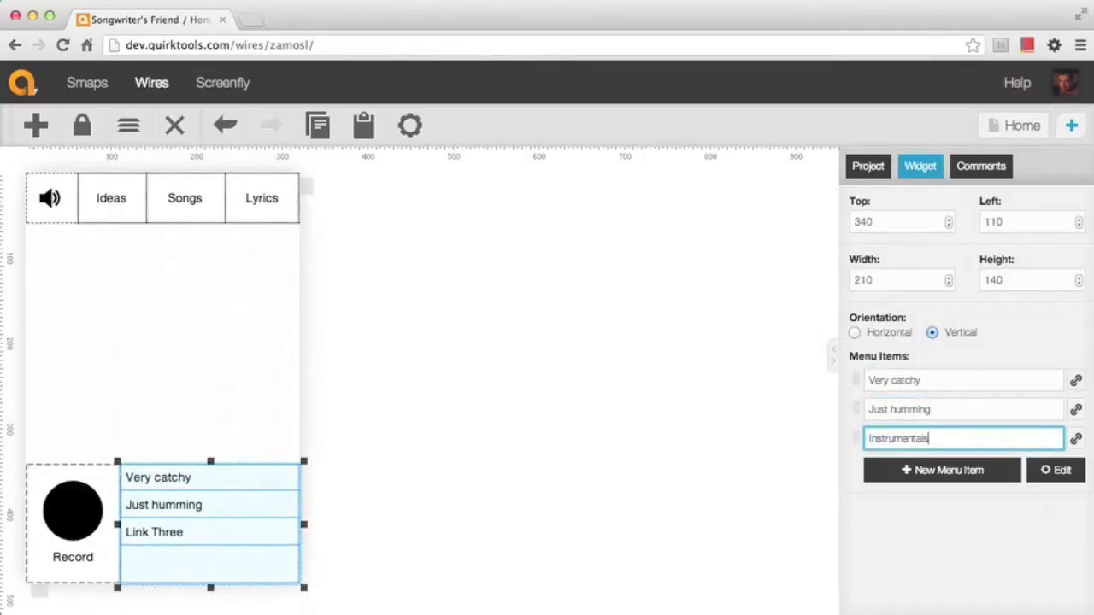
Add a fourth menu item reading 'No idea, probably bad' and deselect the menu
{"action": "left_click", "coordinate": [929, 481]}
{"action": "left_click", "coordinate": [929, 468]}
{"action": "type", "text": "No idea"}
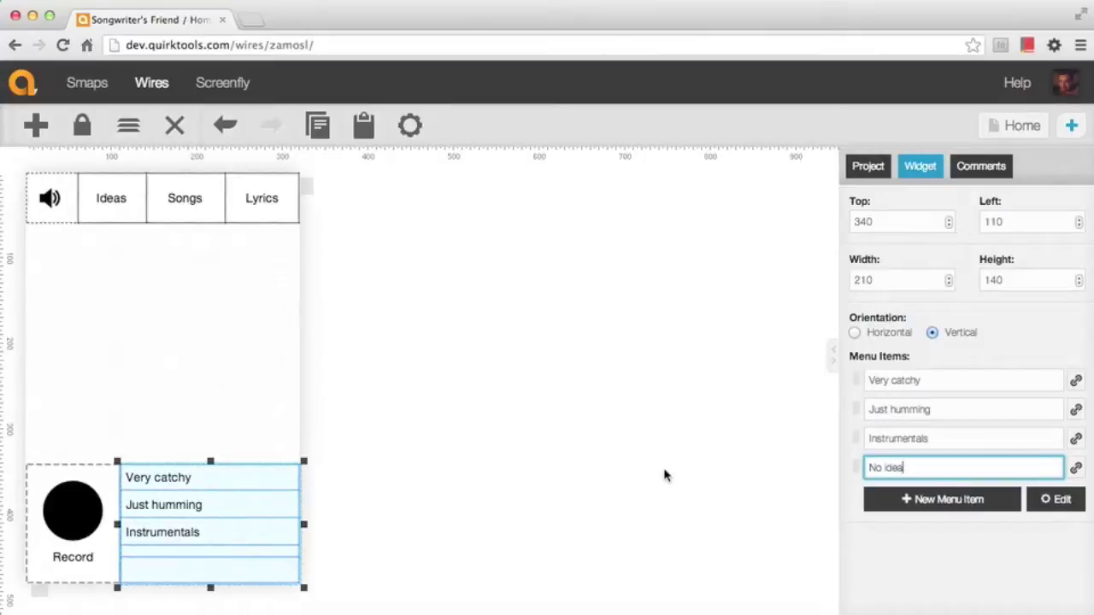
{"action": "type", "text": ", probably bad"}
{"action": "left_click", "coordinate": [422, 533]}
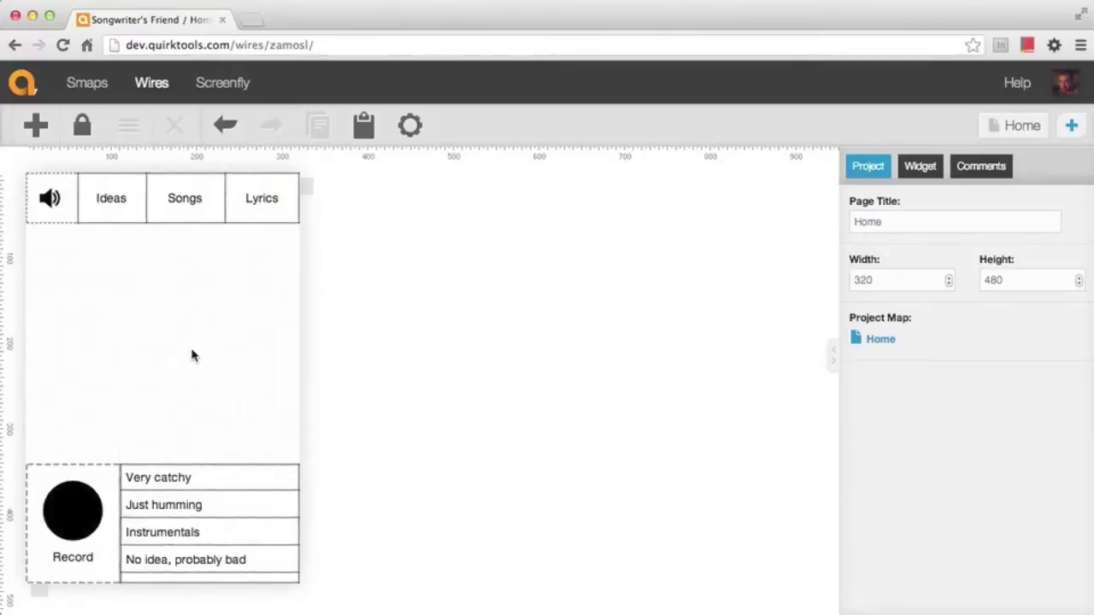
{"action": "left_click", "coordinate": [37, 137]}
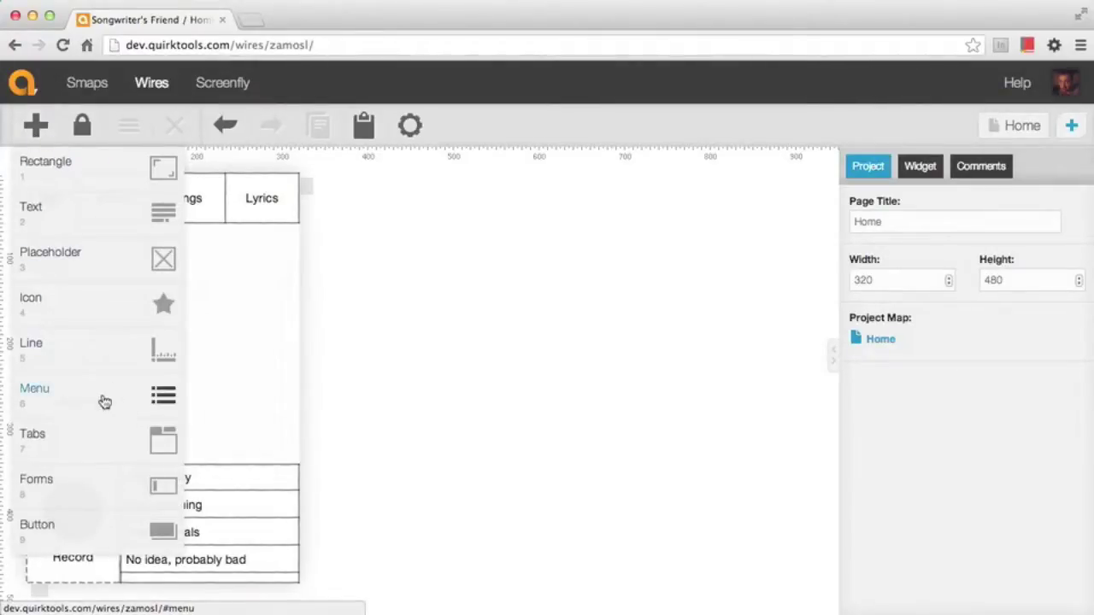
Add an icon widget in the middle area and enlarge it to full screen width
{"action": "left_click", "coordinate": [105, 303]}
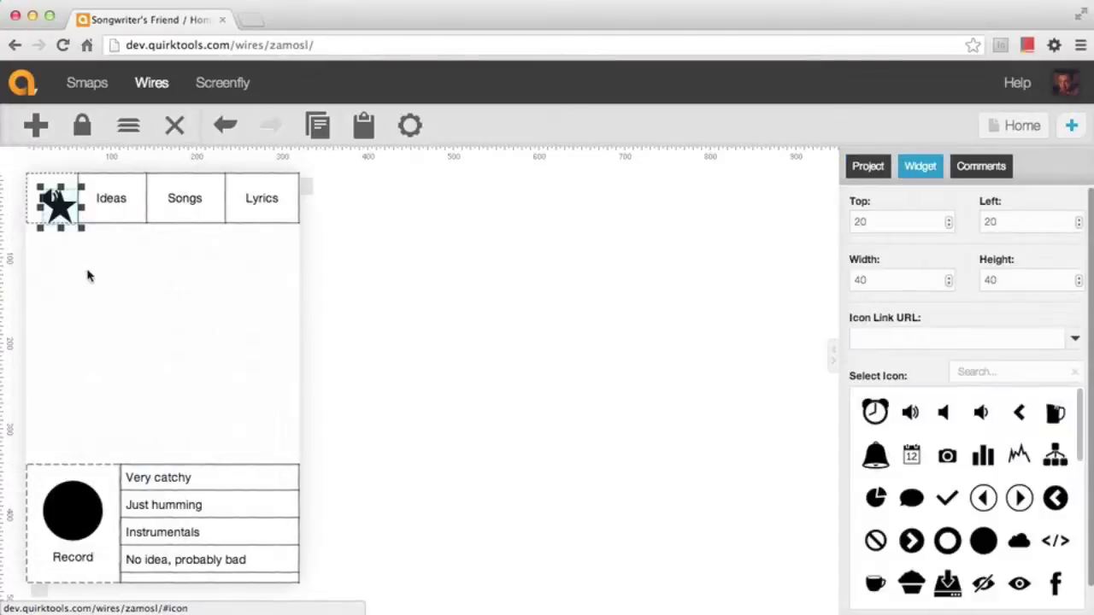
{"action": "left_click_drag", "start_coordinate": [59, 205], "coordinate": [120, 286]}
{"action": "left_click_drag", "start_coordinate": [128, 326], "coordinate": [304, 221]}
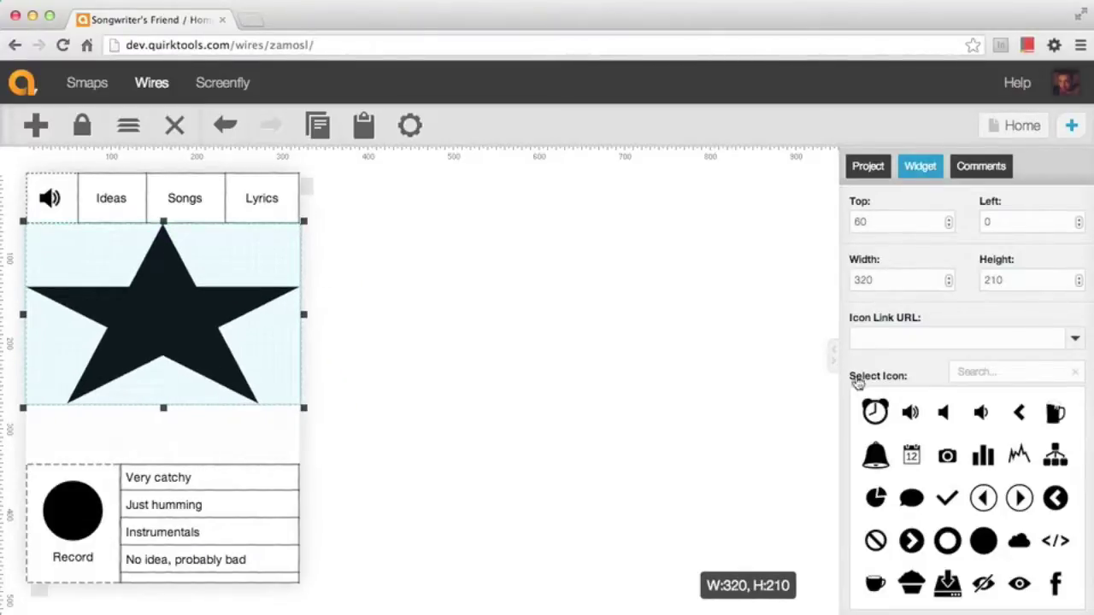
Swap the star for the zigzag line-chart icon found by searching 'line', then nudge it lower
{"action": "left_click", "coordinate": [975, 369]}
{"action": "type", "text": "line"}
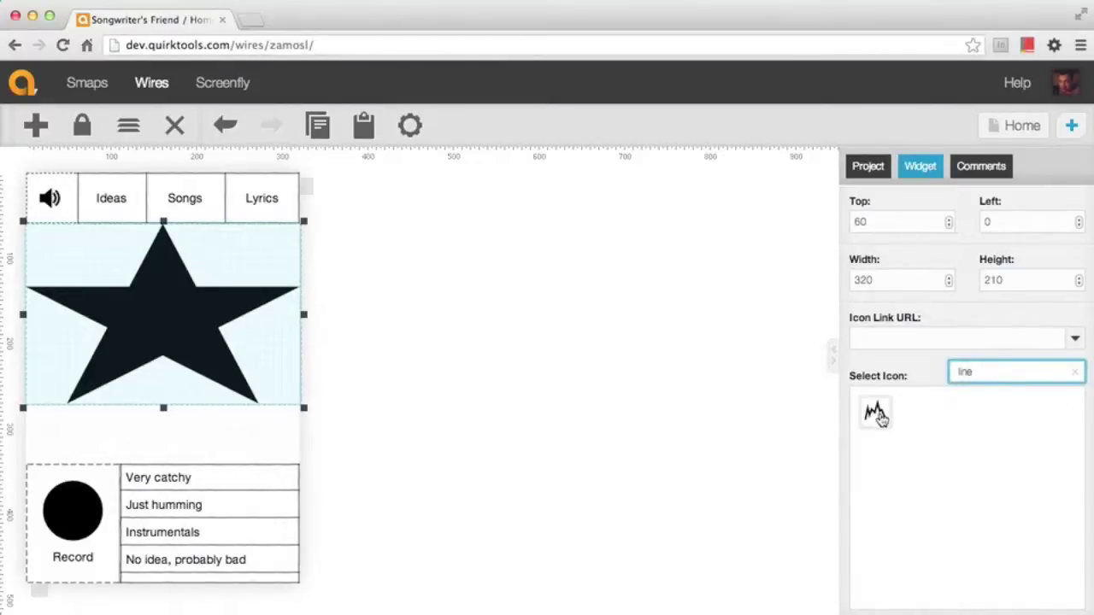
{"action": "left_click", "coordinate": [878, 414]}
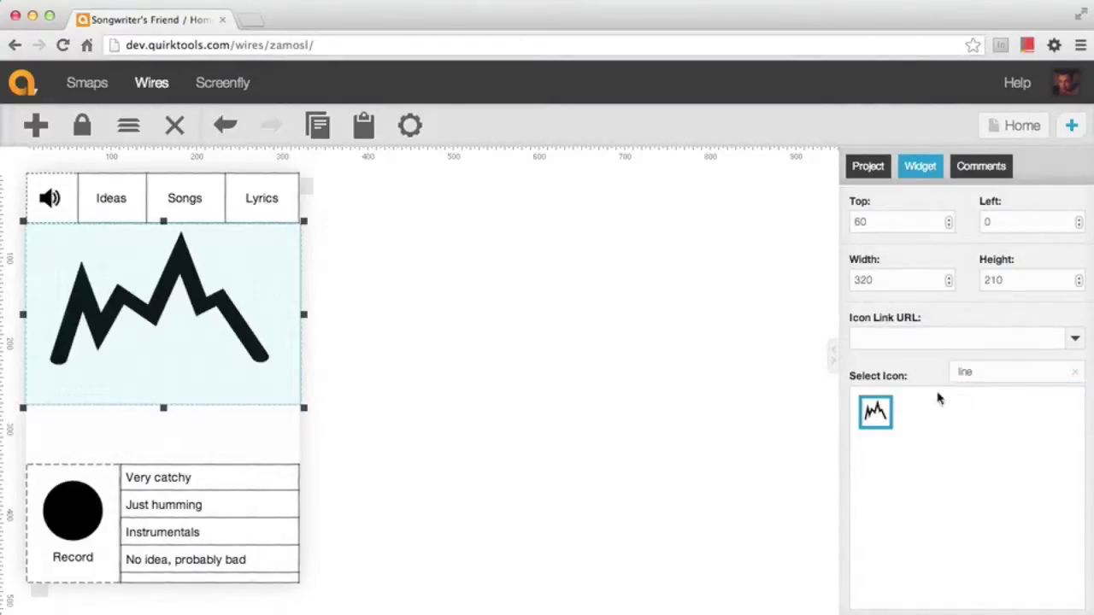
{"action": "left_click", "coordinate": [1074, 371]}
{"action": "left_click_drag", "start_coordinate": [152, 296], "coordinate": [149, 342]}
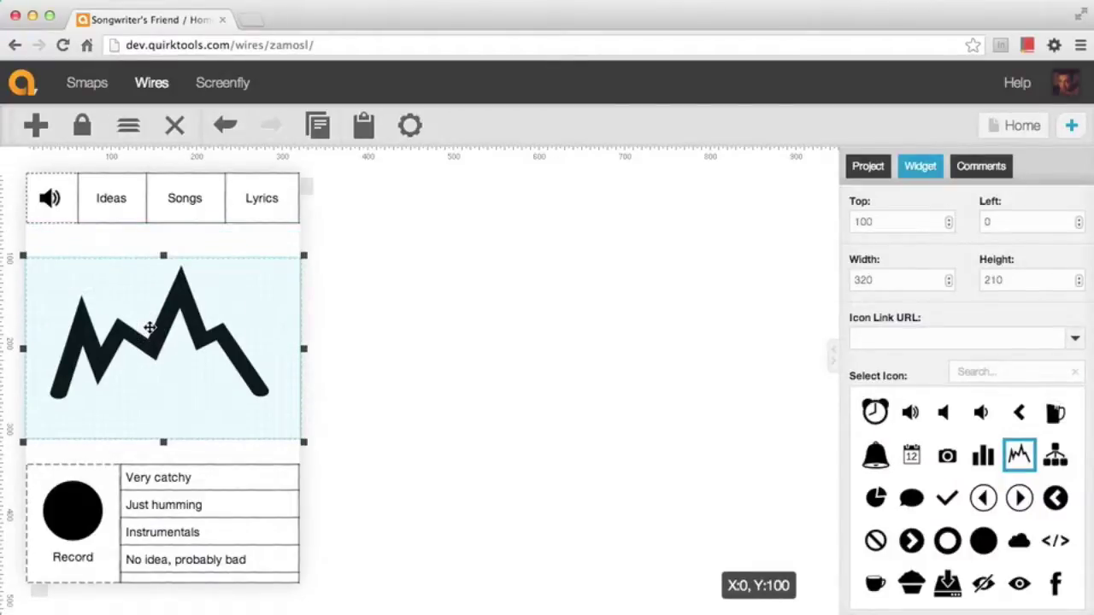
{"action": "left_click", "coordinate": [381, 345]}
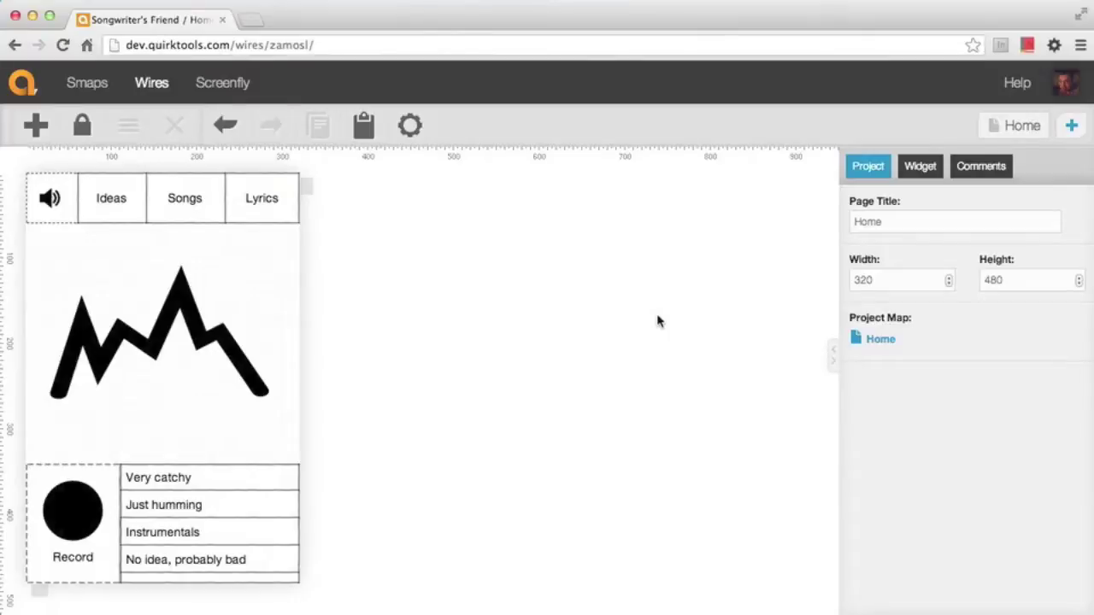
Start adding a new page to the Songwriter's Friend project
{"action": "left_click", "coordinate": [1078, 126]}
Create a blank page named 'Recording', then return to the Home page
{"action": "left_click", "coordinate": [888, 173]}
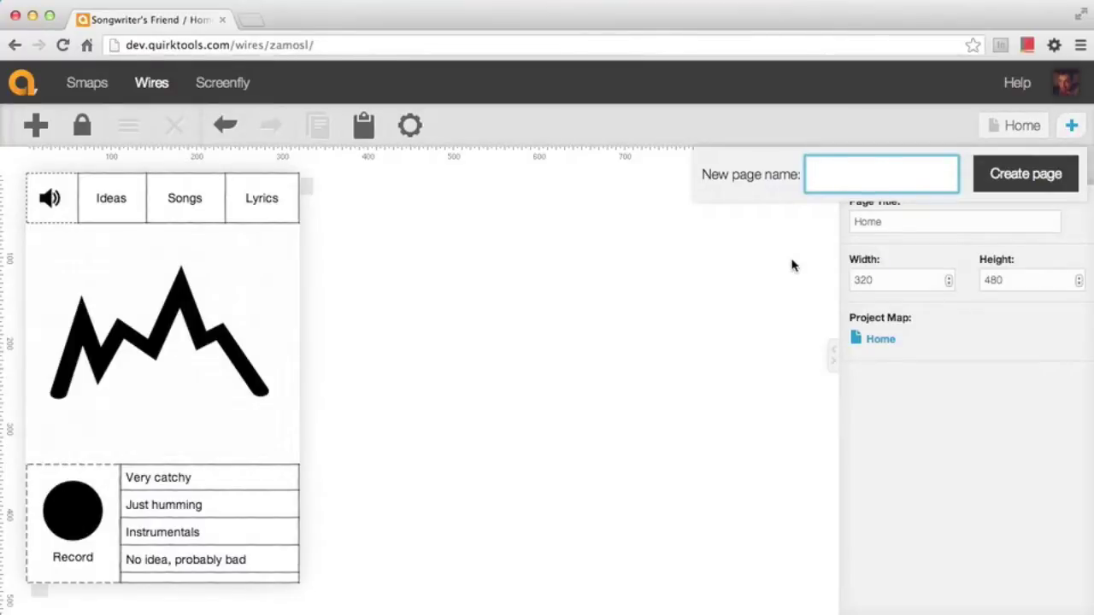
{"action": "type", "text": "Recording"}
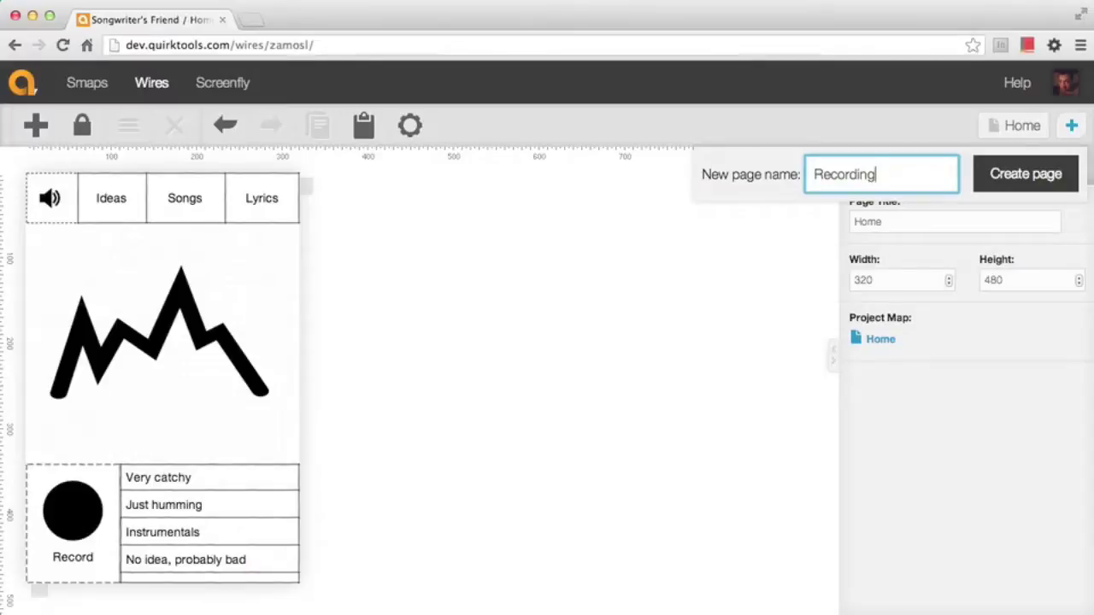
{"action": "left_click", "coordinate": [1022, 171]}
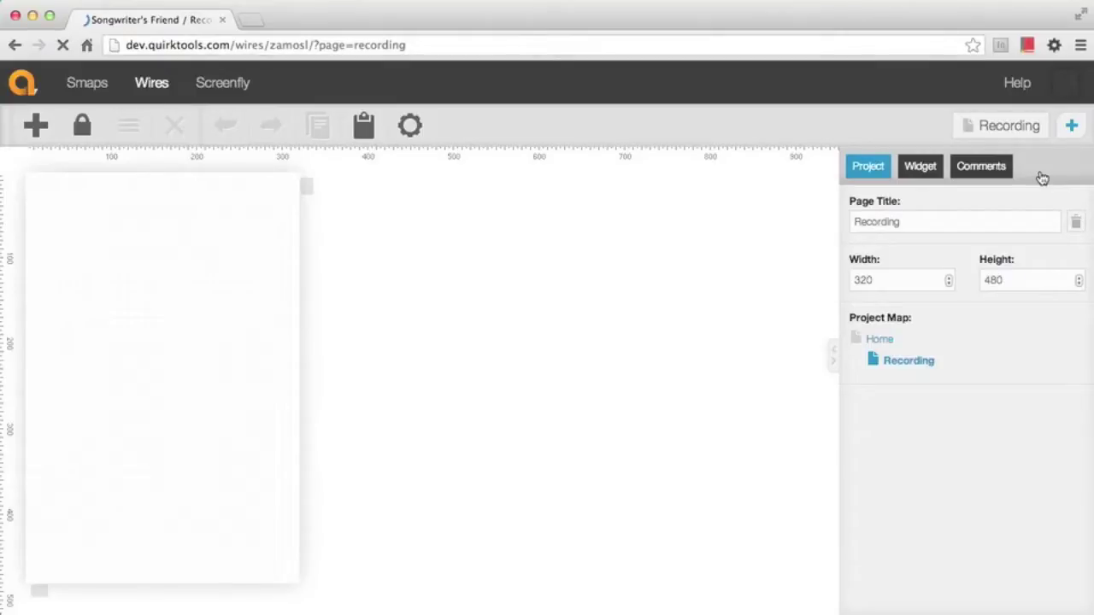
{"action": "left_click", "coordinate": [880, 339]}
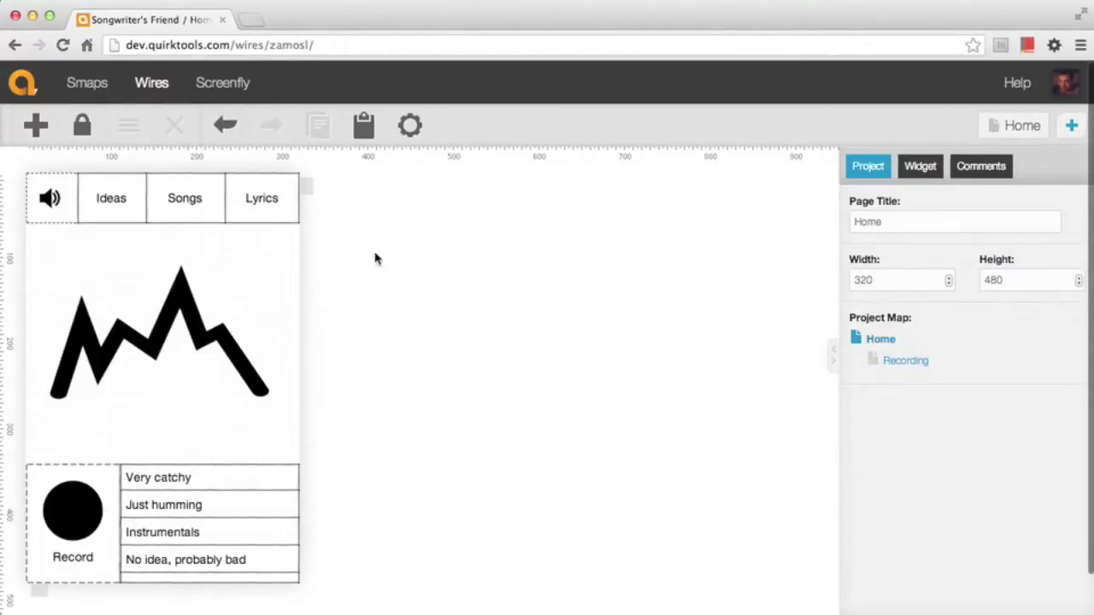
Copy the Home speaker-and-Ideas/Songs/Lyrics menu bar and paste it onto the Recording page
{"action": "left_click_drag", "start_coordinate": [336, 162], "coordinate": [19, 251]}
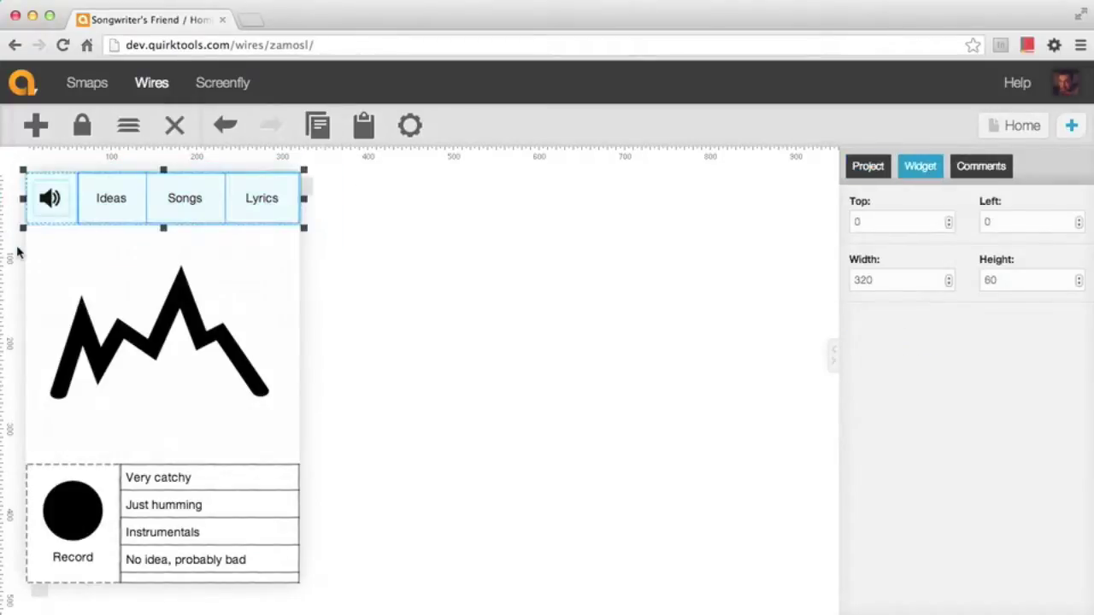
{"action": "key", "text": "super+c"}
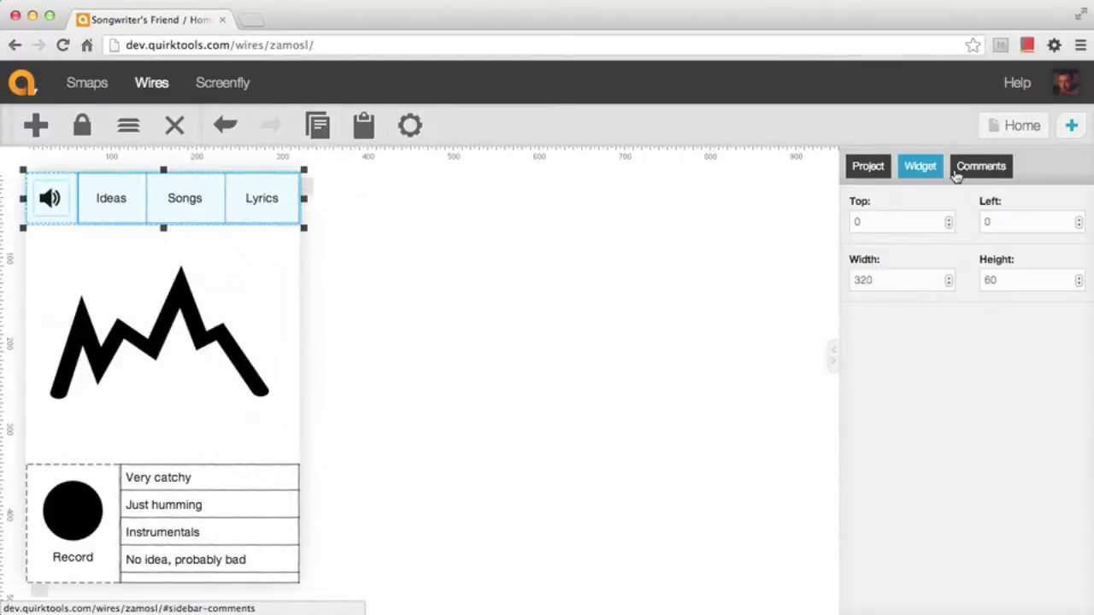
{"action": "left_click", "coordinate": [863, 171]}
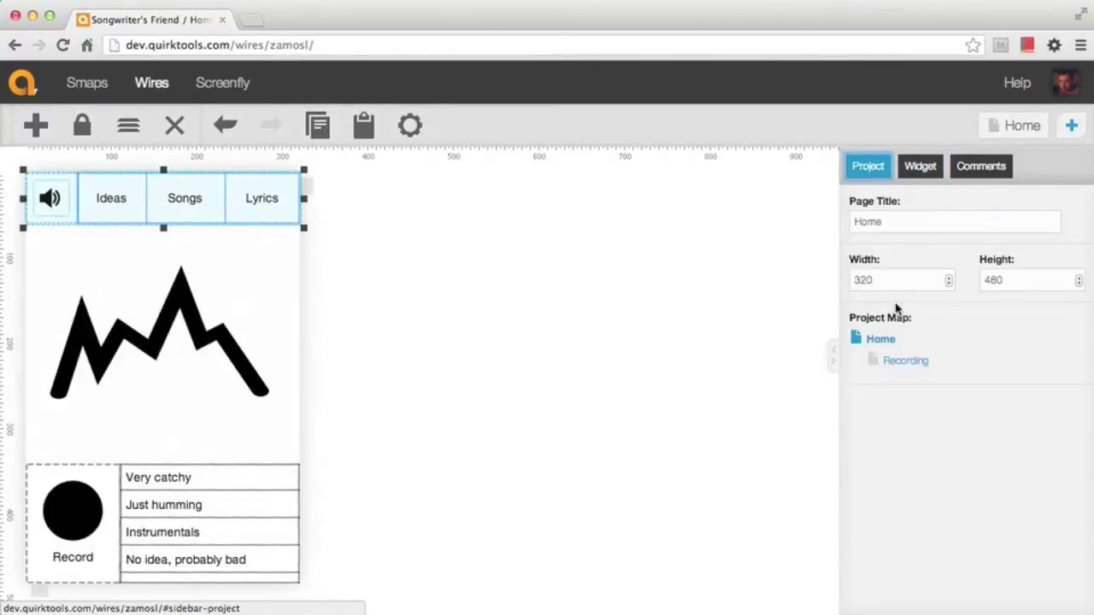
{"action": "left_click", "coordinate": [895, 362]}
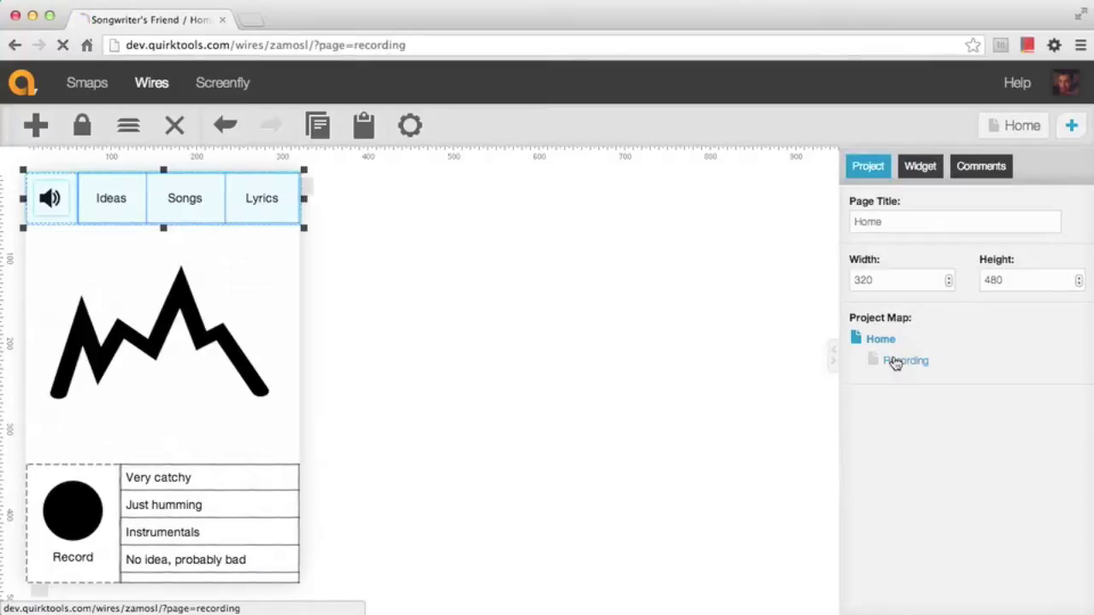
{"action": "left_click", "coordinate": [357, 124]}
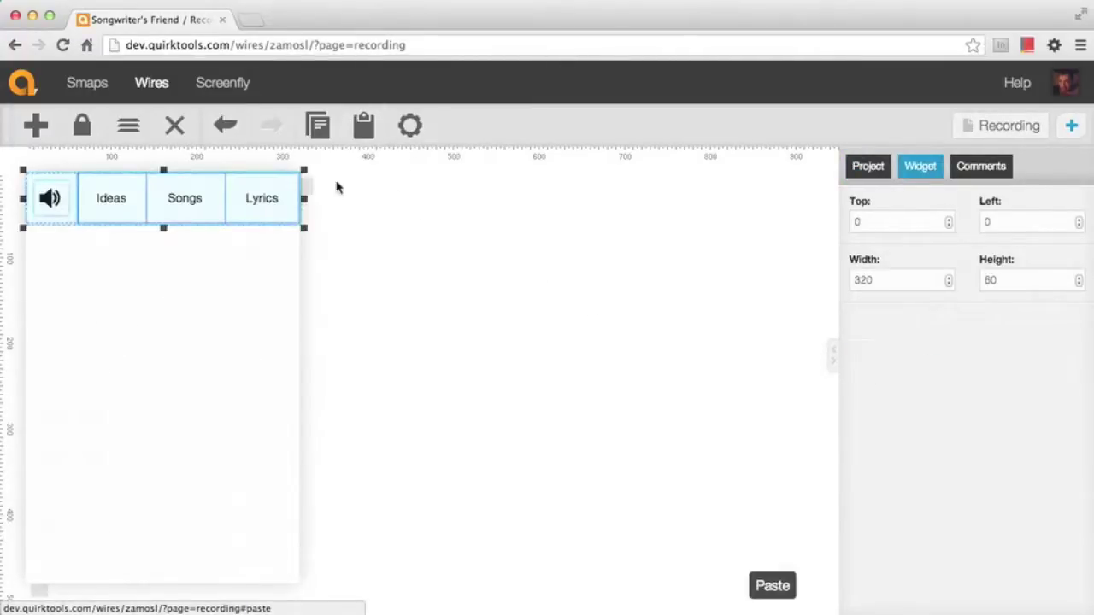
{"action": "left_click", "coordinate": [276, 249]}
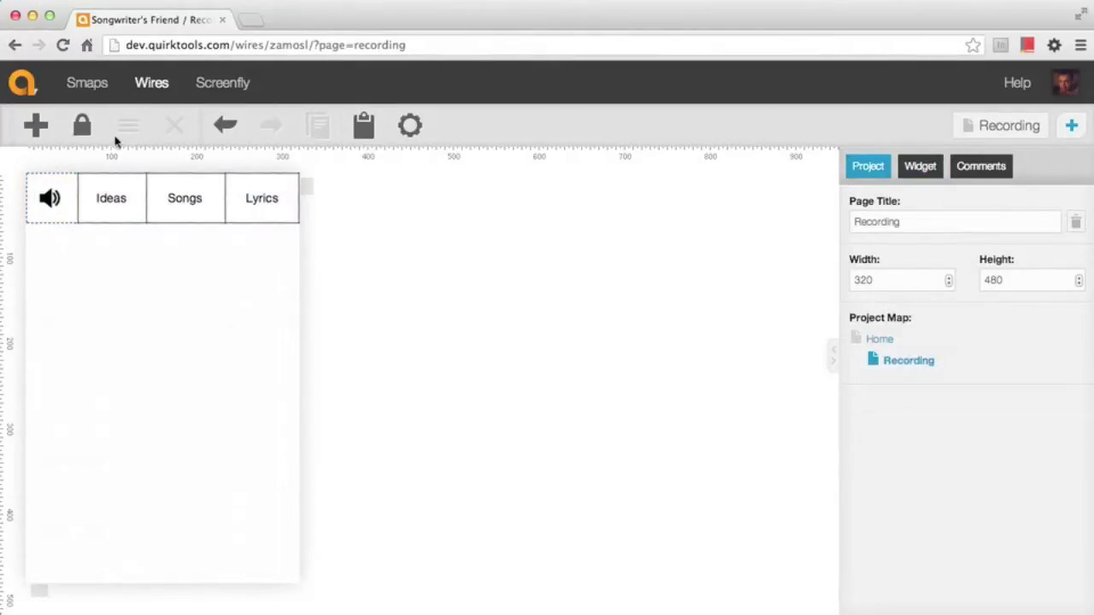
{"action": "left_click", "coordinate": [39, 132]}
Add a text widget below the menu bar and enlarge its box
{"action": "left_click", "coordinate": [86, 221]}
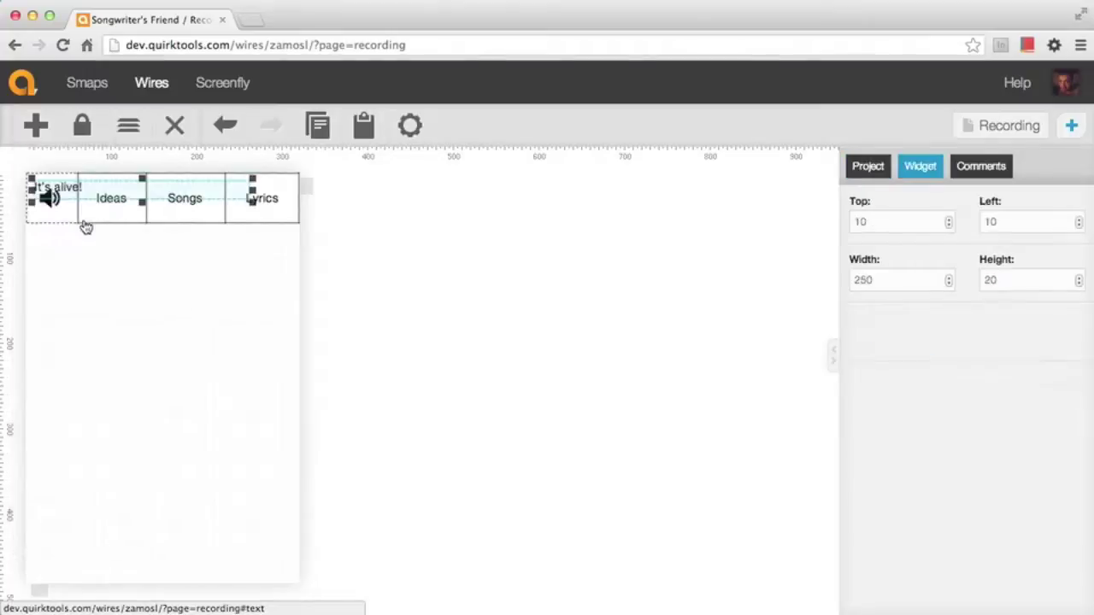
{"action": "left_click", "coordinate": [80, 188]}
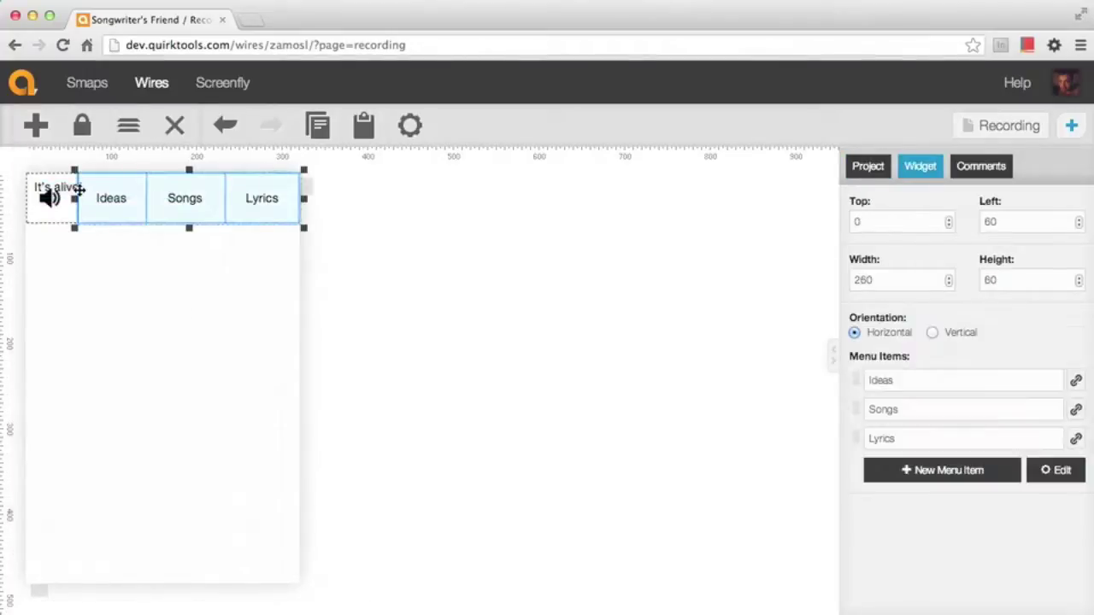
{"action": "left_click", "coordinate": [64, 193]}
{"action": "left_click_drag", "start_coordinate": [64, 193], "coordinate": [76, 248]}
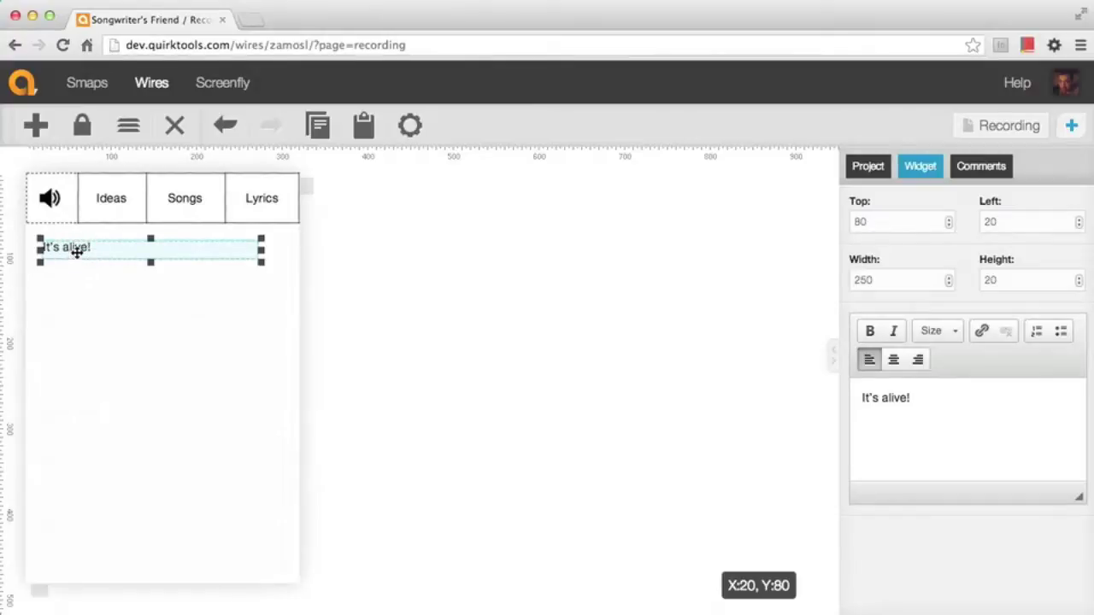
{"action": "left_click_drag", "start_coordinate": [261, 262], "coordinate": [276, 285]}
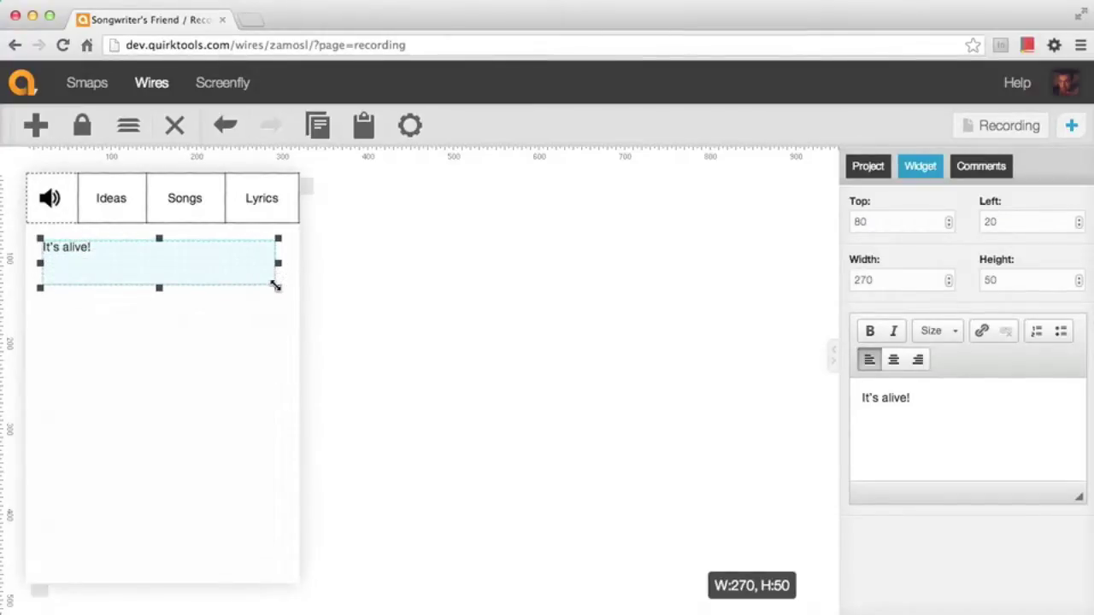
Change the text to 'Very catchy' in bold at 2em size
{"action": "triple_click", "coordinate": [943, 402]}
{"action": "type", "text": "Very catchy"}
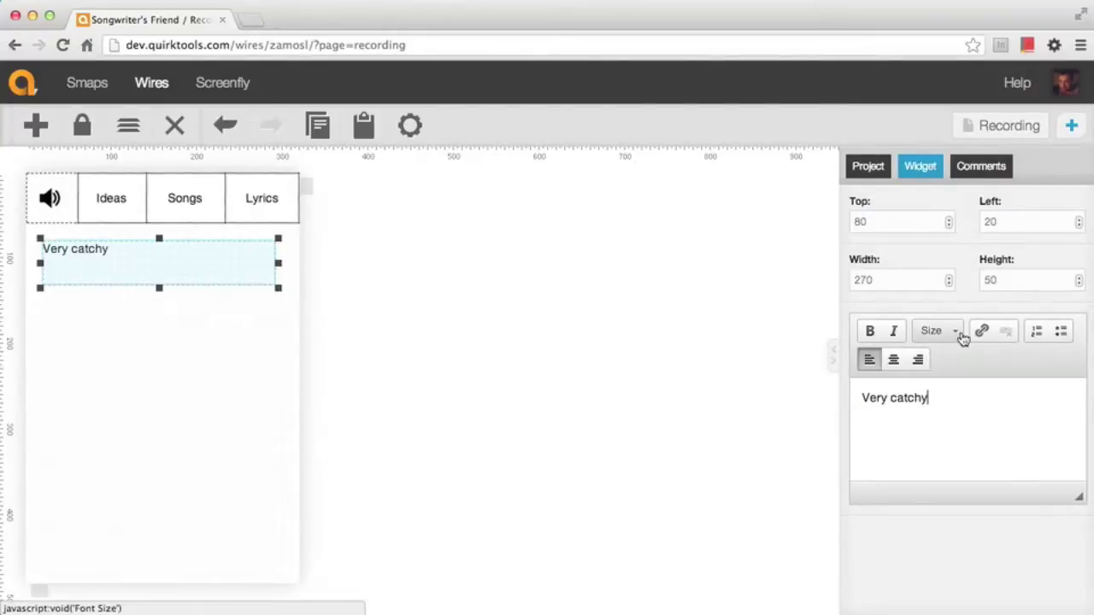
{"action": "left_click", "coordinate": [961, 333]}
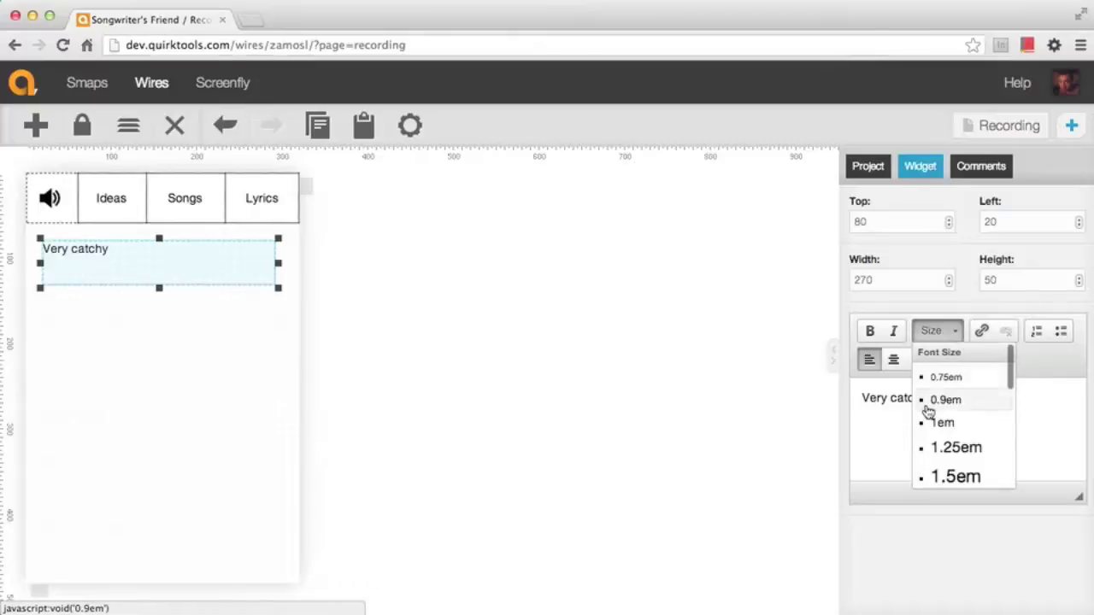
{"action": "scroll", "coordinate": [927, 411], "scroll_direction": "down", "scroll_amount": 2}
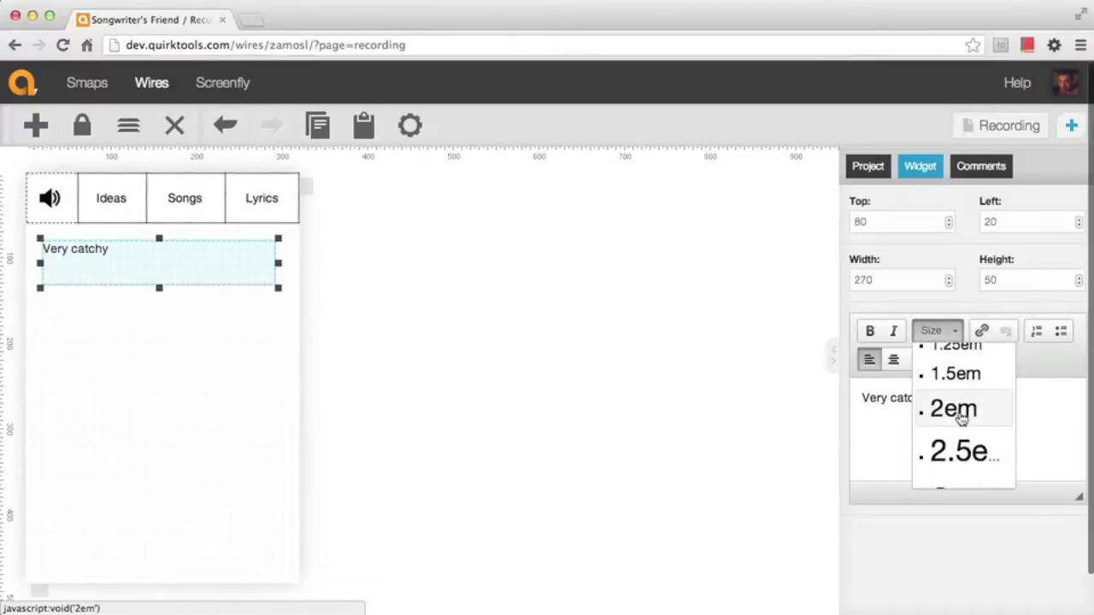
{"action": "left_click", "coordinate": [959, 412]}
{"action": "left_click", "coordinate": [946, 391]}
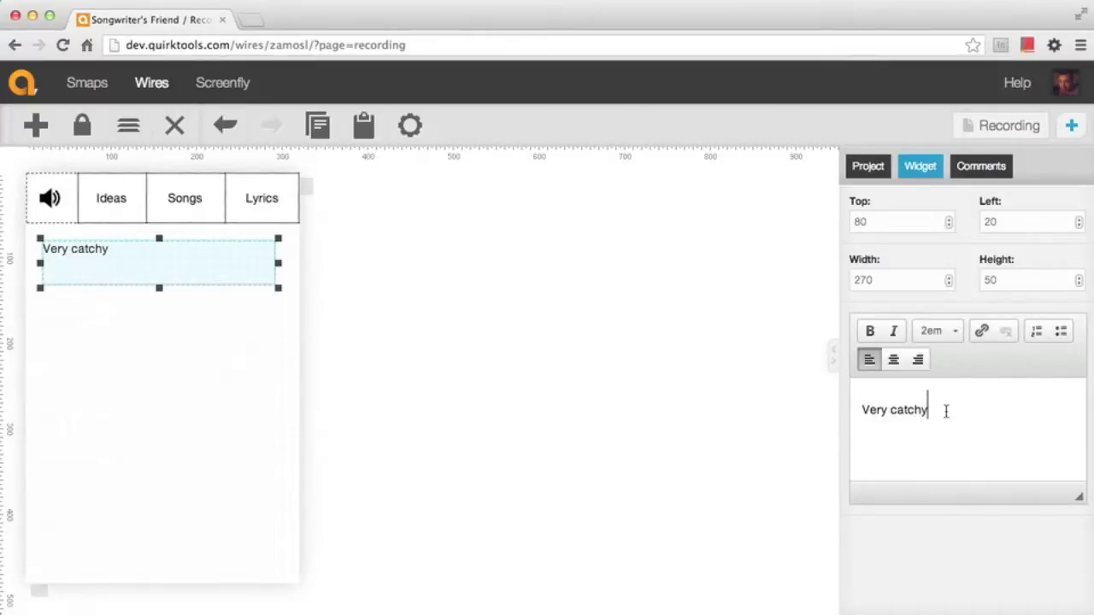
{"action": "triple_click", "coordinate": [899, 401]}
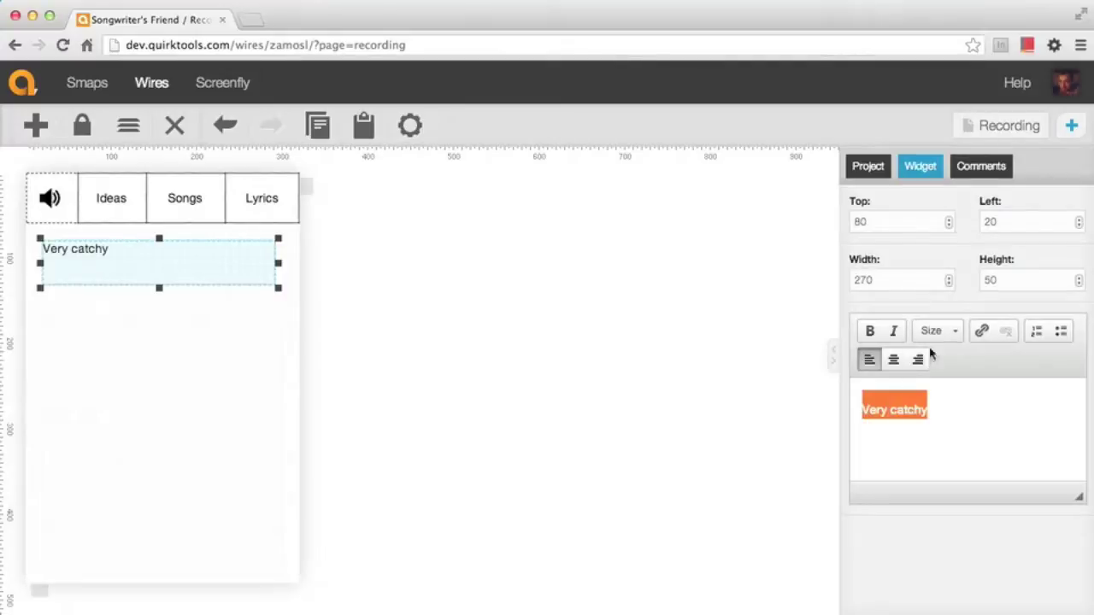
{"action": "left_click", "coordinate": [948, 326]}
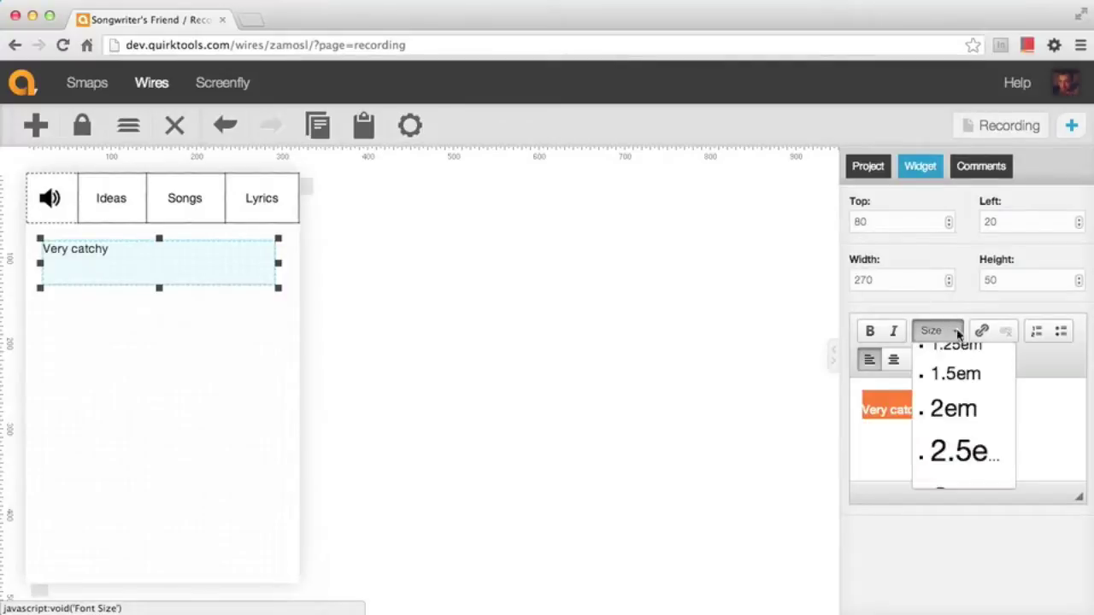
{"action": "left_click", "coordinate": [968, 419]}
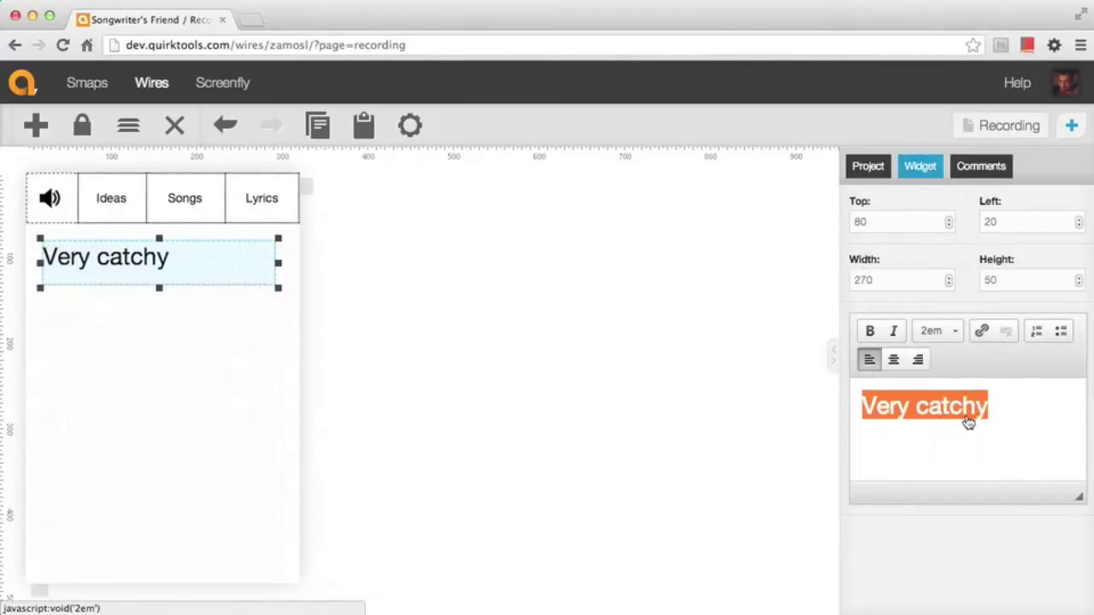
{"action": "left_click", "coordinate": [870, 331]}
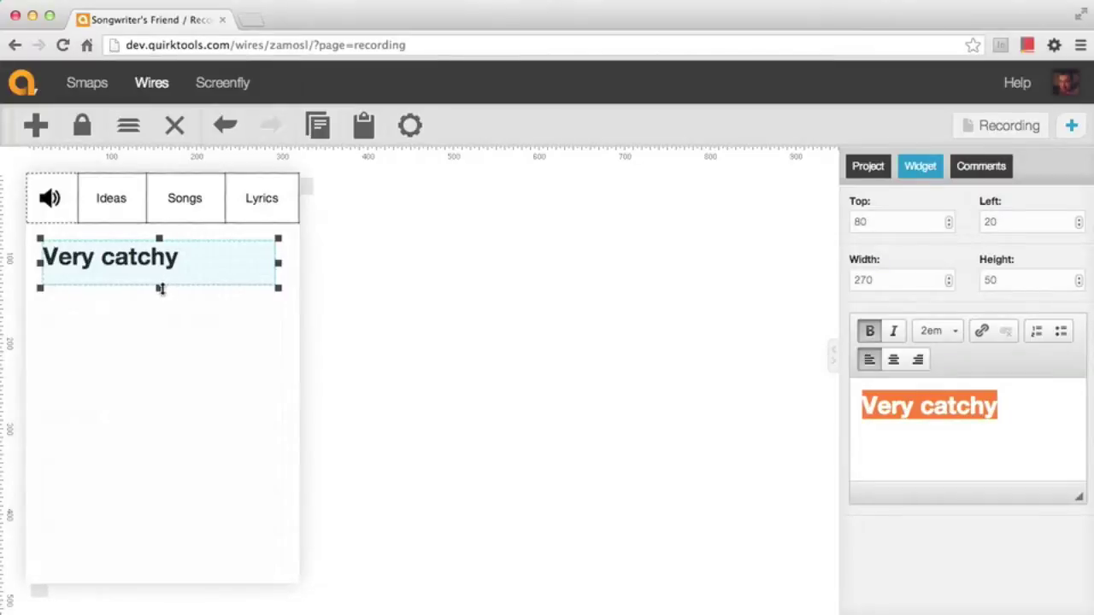
{"action": "left_click_drag", "start_coordinate": [160, 277], "coordinate": [161, 277]}
{"action": "left_click", "coordinate": [371, 307]}
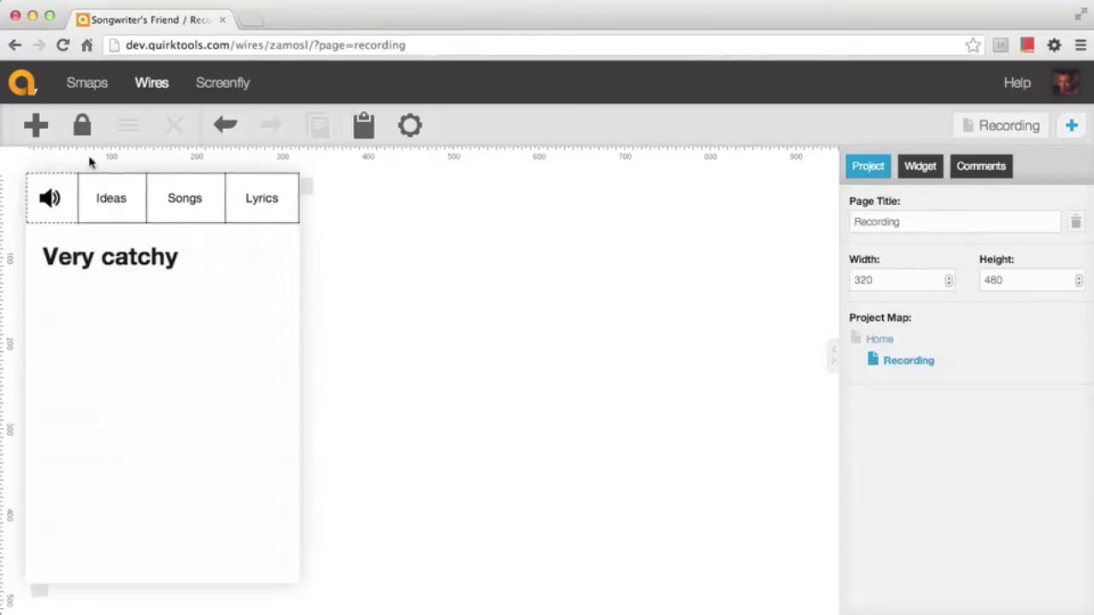
Add a 280×50 solid-bordered rectangle just beneath the Very catchy heading
{"action": "left_click", "coordinate": [37, 127]}
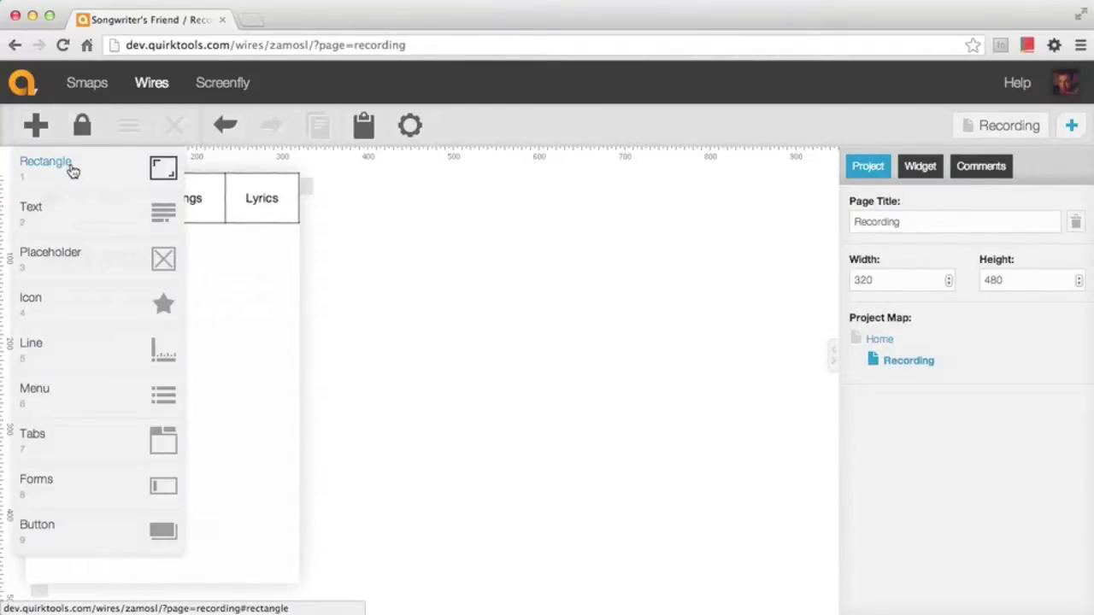
{"action": "left_click", "coordinate": [72, 171]}
{"action": "left_click_drag", "start_coordinate": [69, 199], "coordinate": [73, 296]}
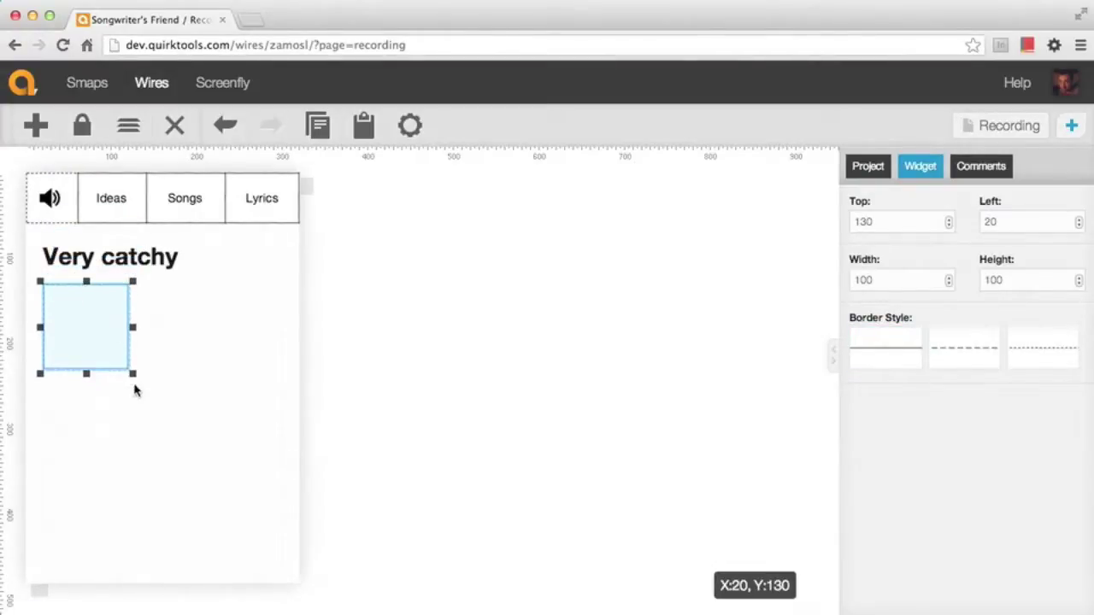
{"action": "left_click_drag", "start_coordinate": [134, 376], "coordinate": [288, 334]}
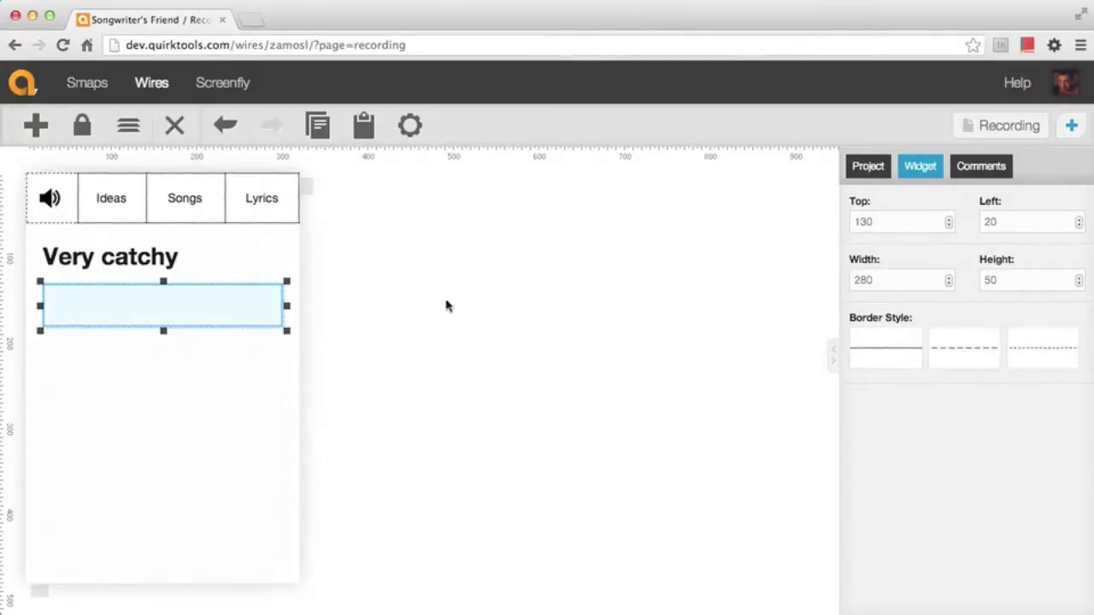
{"action": "left_click", "coordinate": [976, 349]}
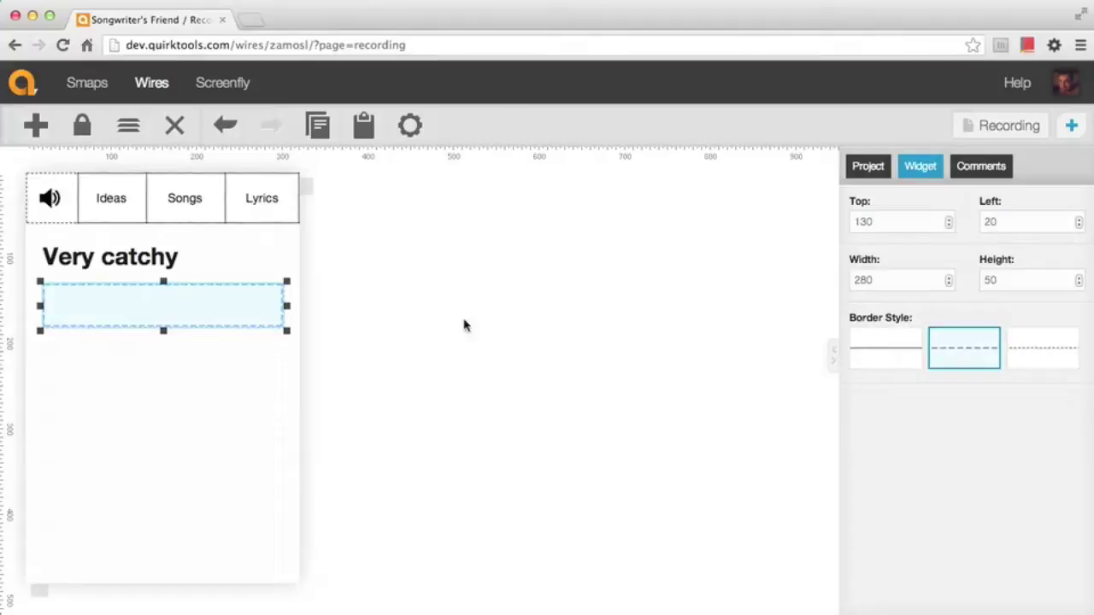
{"action": "left_click", "coordinate": [892, 336]}
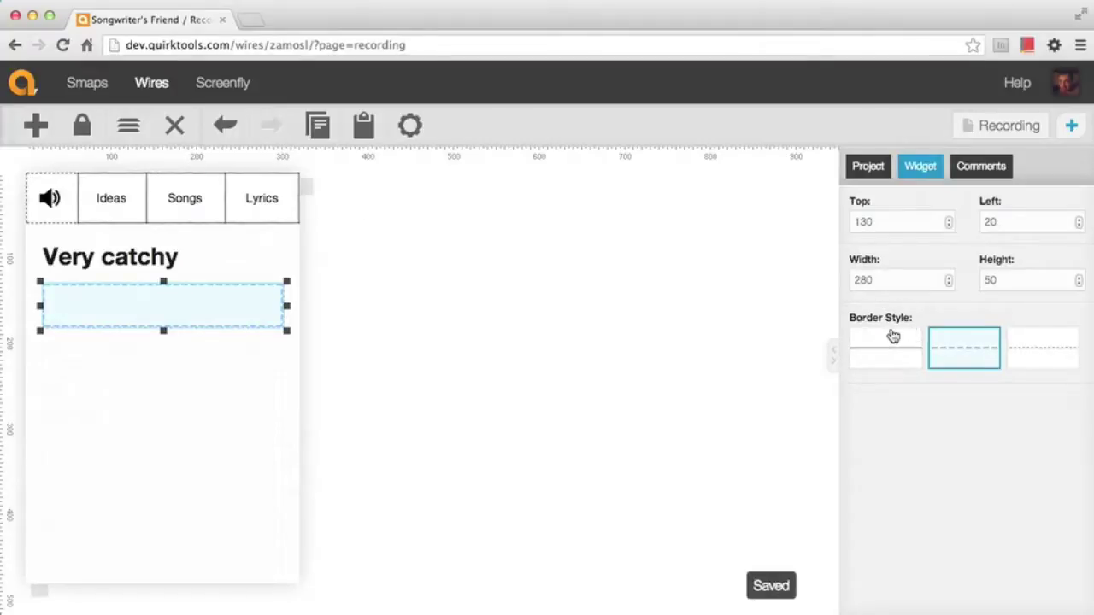
{"action": "left_click", "coordinate": [371, 190]}
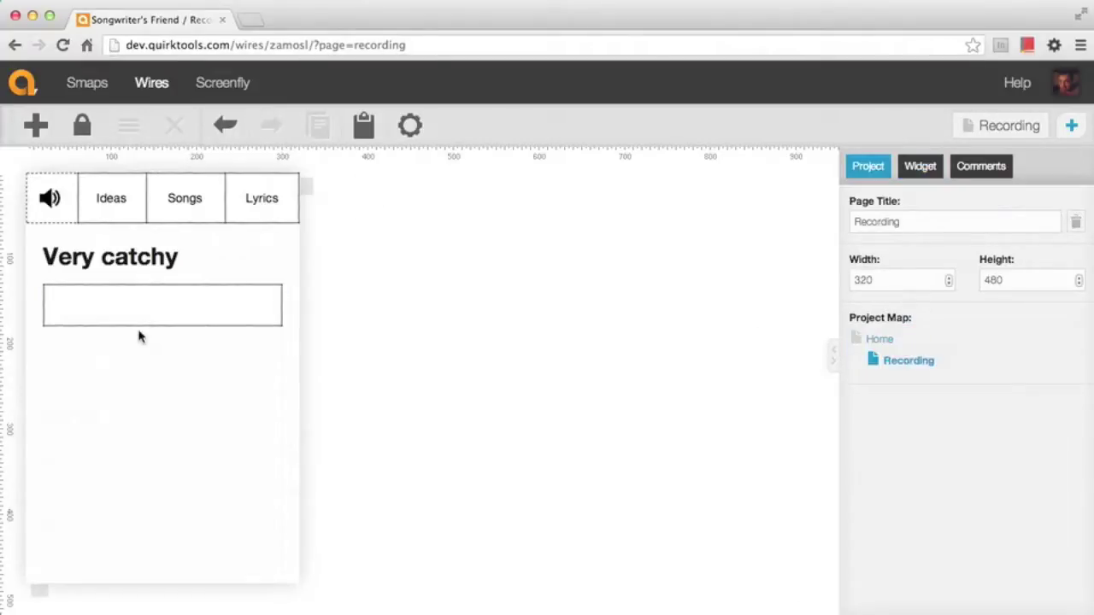
{"action": "left_click", "coordinate": [35, 129]}
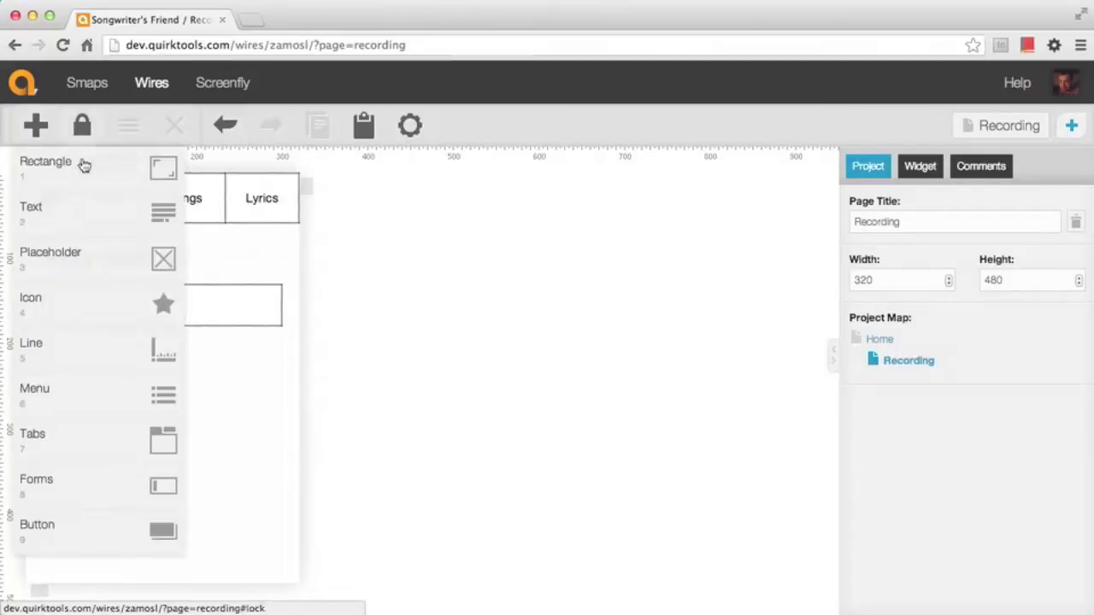
Place a right-pointing play arrow icon at the box's left end
{"action": "left_click", "coordinate": [91, 305]}
{"action": "left_click", "coordinate": [979, 373]}
{"action": "type", "text": "arrow"}
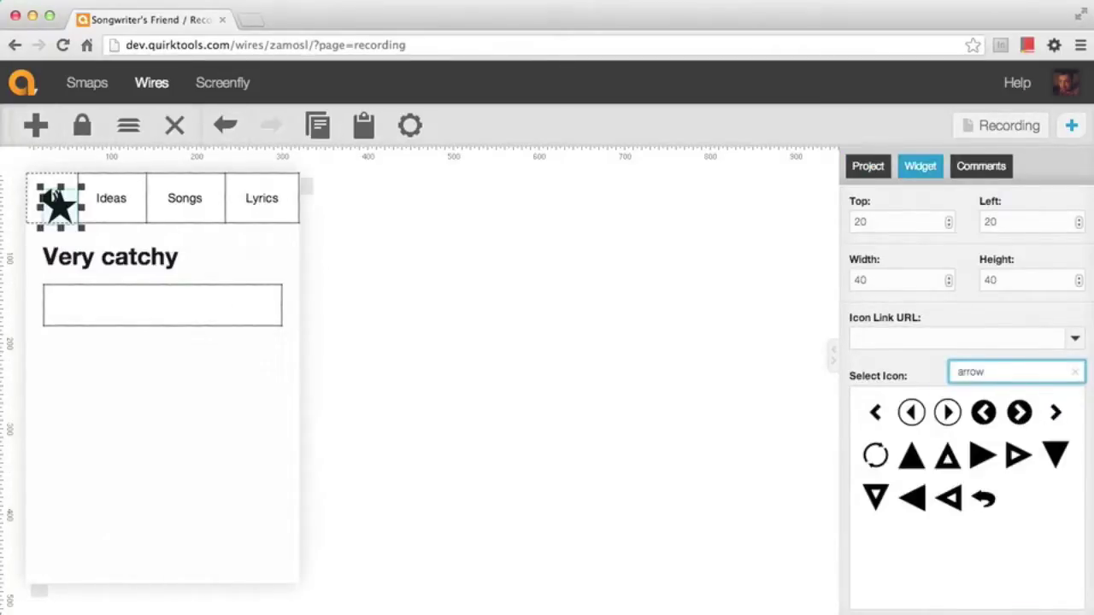
{"action": "left_click", "coordinate": [981, 461]}
{"action": "left_click_drag", "start_coordinate": [58, 207], "coordinate": [81, 316]}
{"action": "key", "text": "shift+Left"}
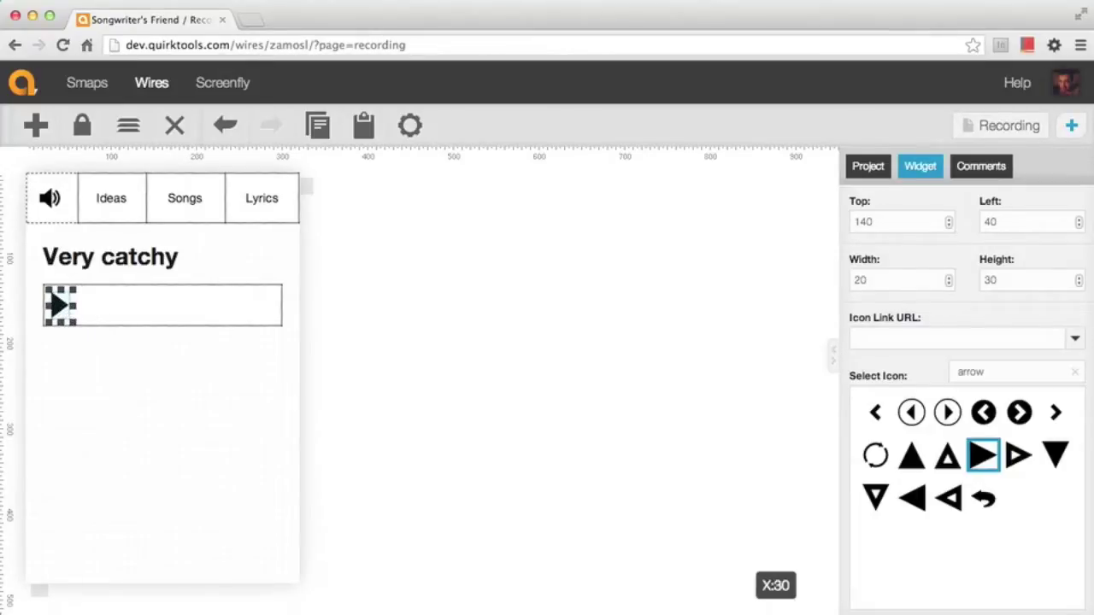
{"action": "left_click", "coordinate": [197, 363]}
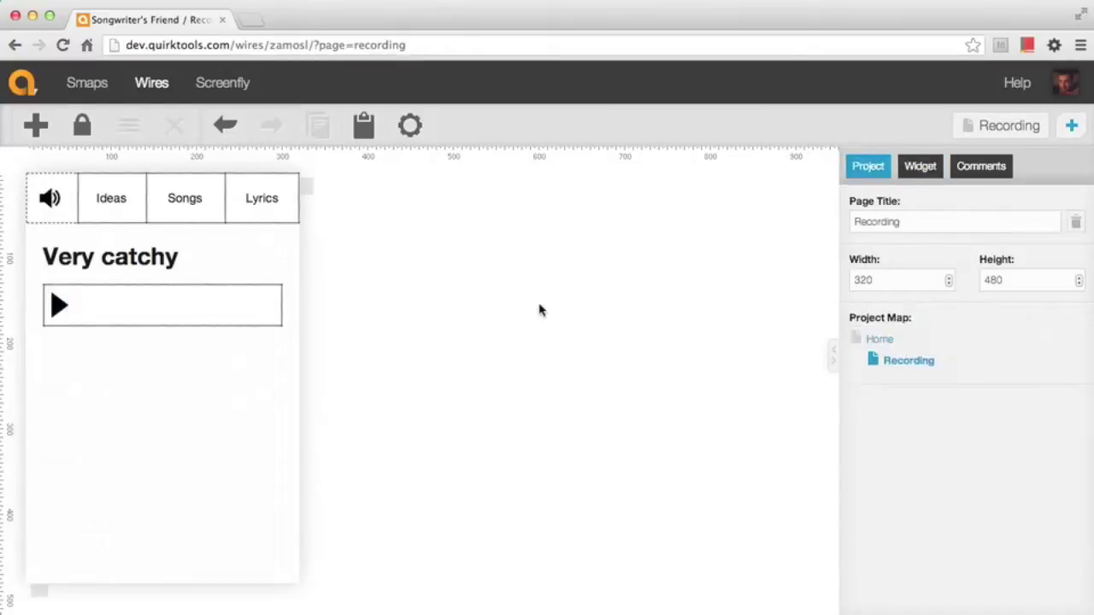
{"action": "key", "text": "ctrl+z"}
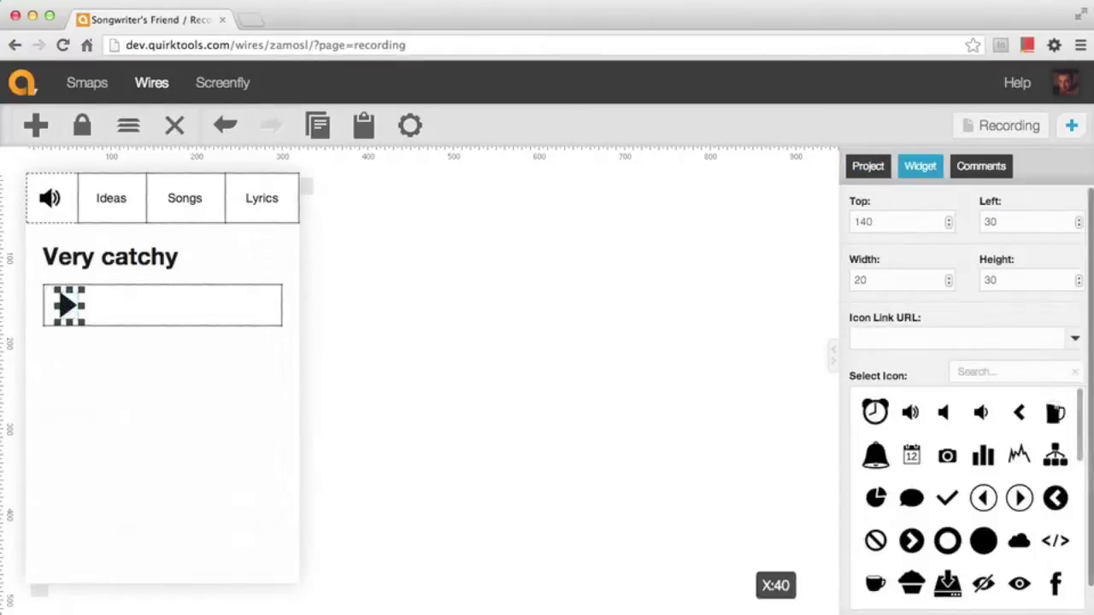
Add a vertical divider line beside the play arrow, shortened to the box height
{"action": "left_click", "coordinate": [36, 126]}
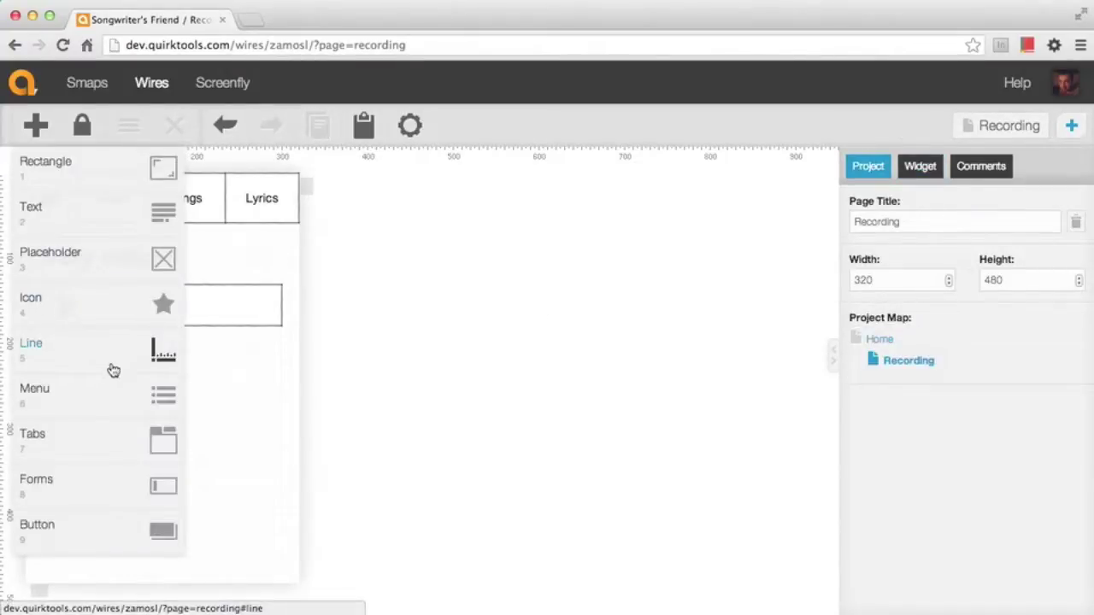
{"action": "left_click", "coordinate": [111, 371]}
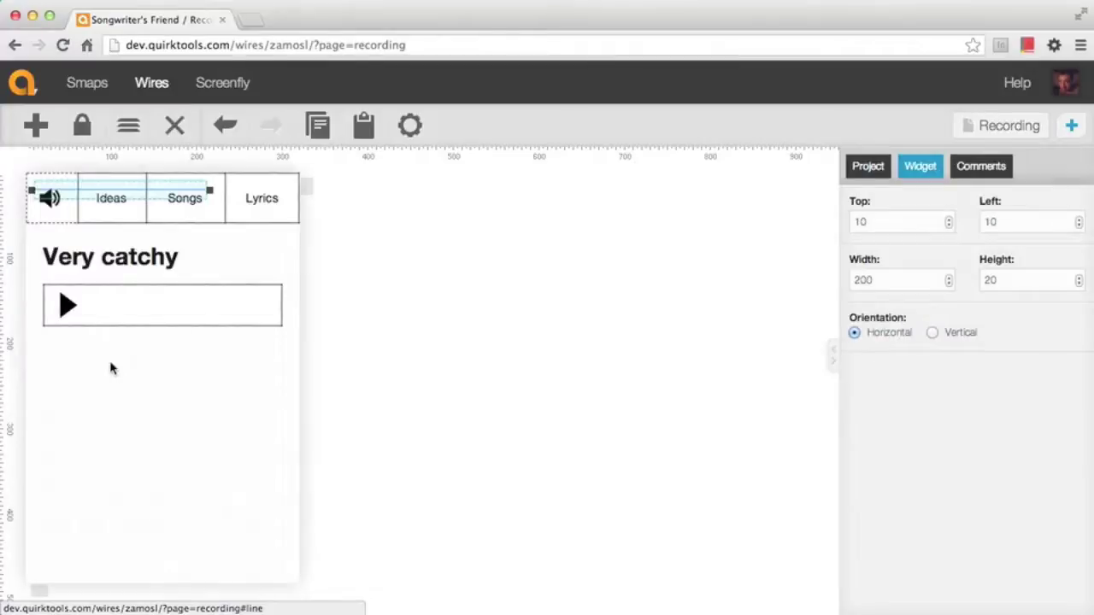
{"action": "left_click", "coordinate": [949, 334]}
{"action": "left_click_drag", "start_coordinate": [39, 237], "coordinate": [90, 340]}
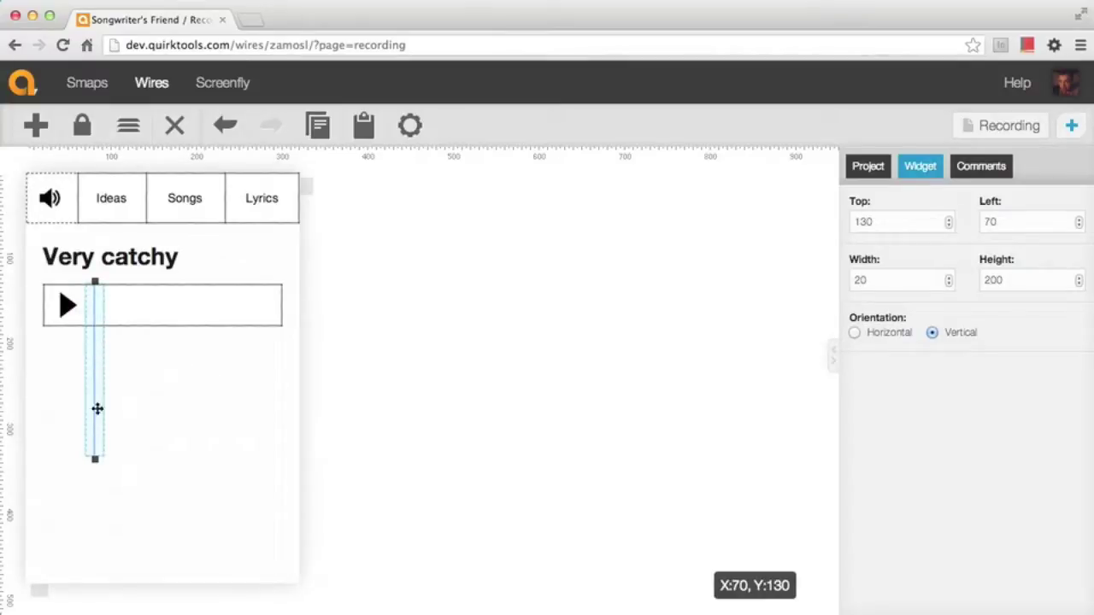
{"action": "left_click_drag", "start_coordinate": [95, 458], "coordinate": [93, 321]}
{"action": "left_click", "coordinate": [154, 366]}
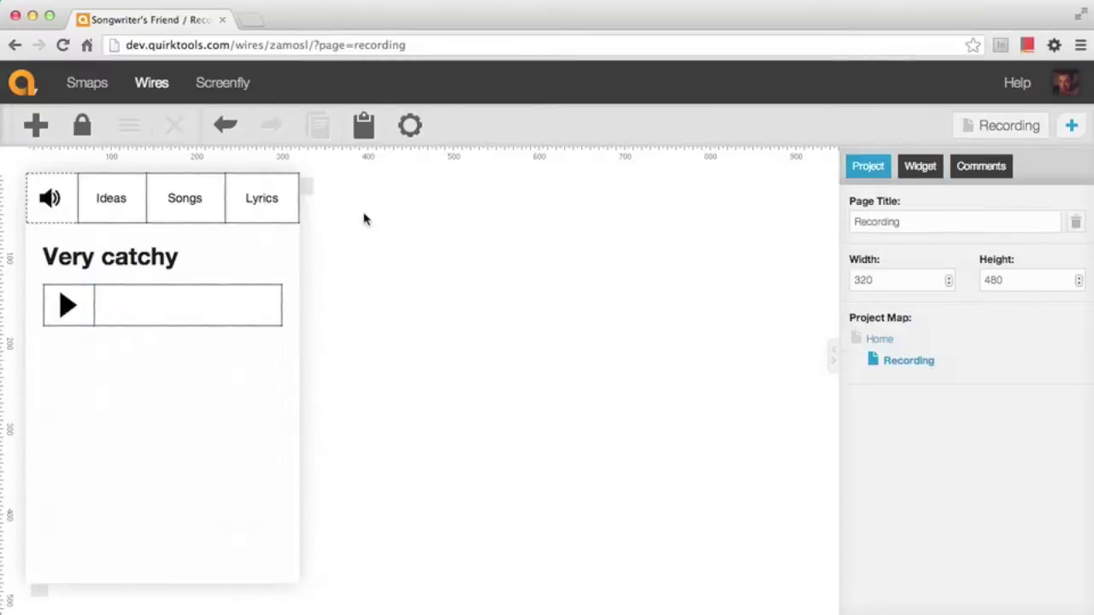
Add a bar-chart icon beside the divider inside the player box, 30 high
{"action": "key", "text": "a"}
{"action": "left_click", "coordinate": [137, 320]}
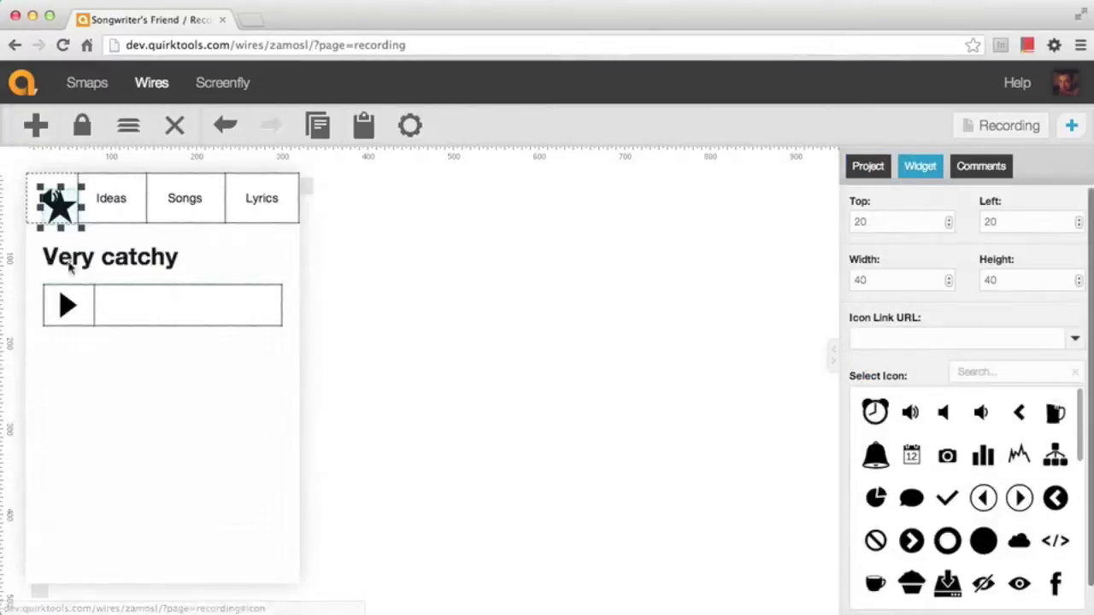
{"action": "left_click_drag", "start_coordinate": [52, 201], "coordinate": [121, 309]}
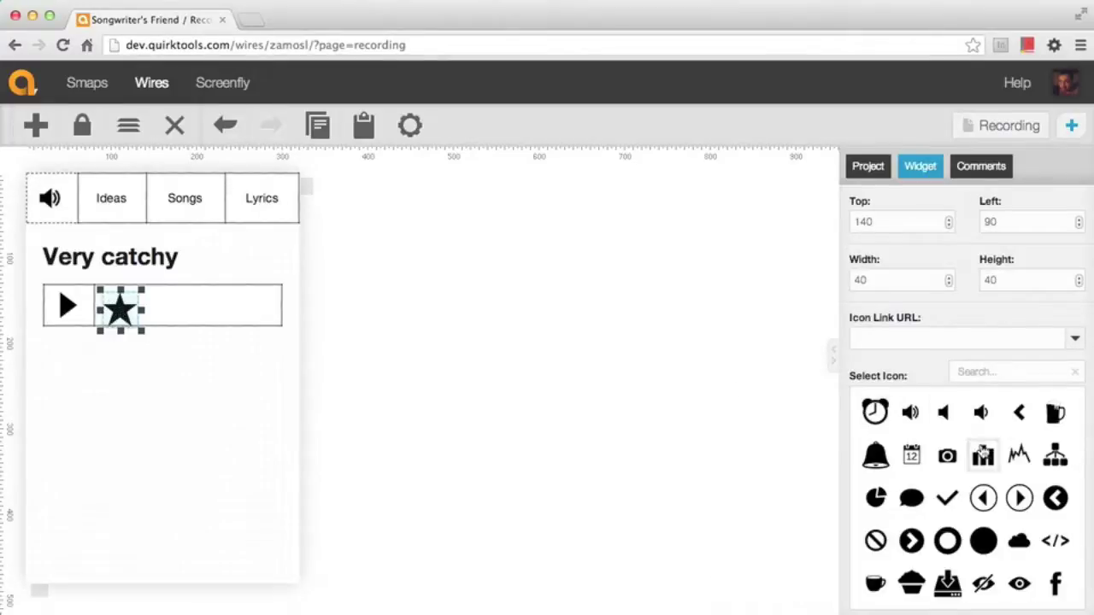
{"action": "left_click", "coordinate": [983, 456]}
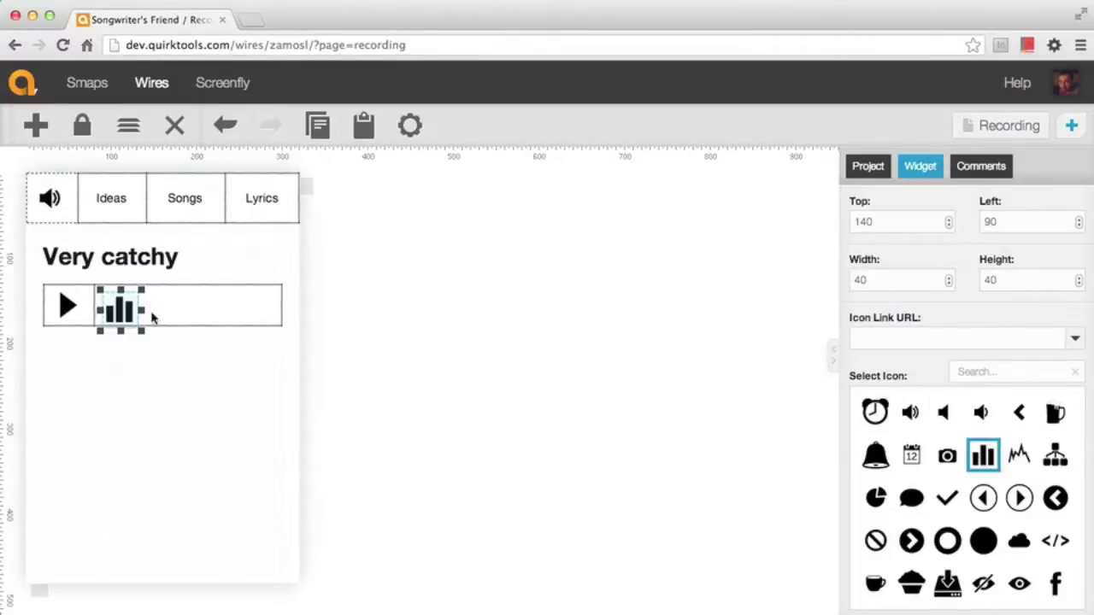
{"action": "left_click_drag", "start_coordinate": [141, 330], "coordinate": [139, 316]}
Duplicate the bar-chart icon into a row of five and set the row height to 40
{"action": "key", "text": "ctrl+c"}
{"action": "key", "text": "ctrl+v"}
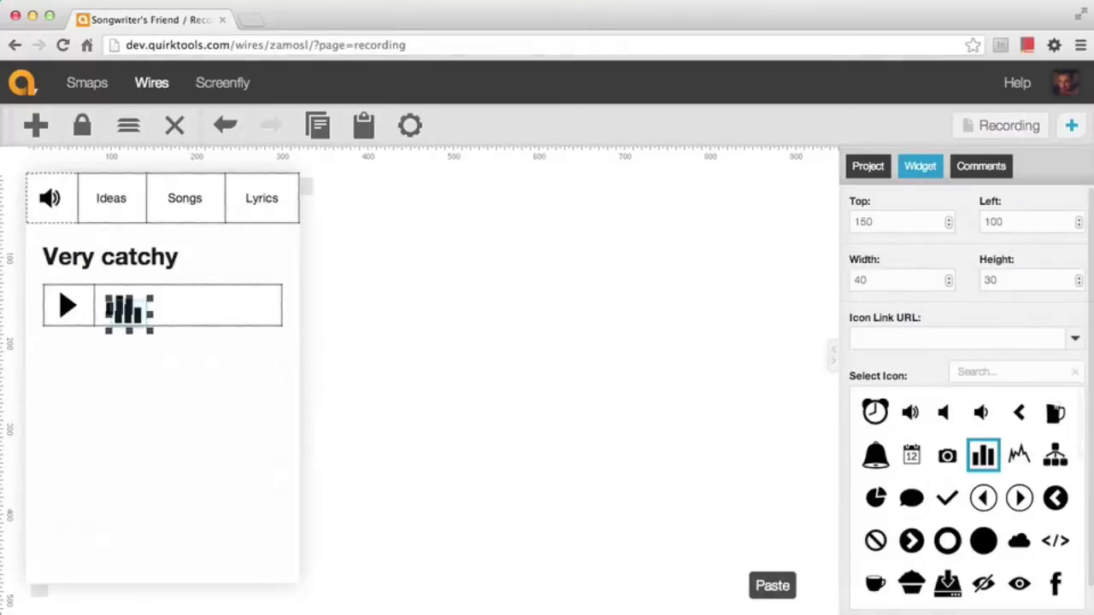
{"action": "key", "text": "shift+Right"}
{"action": "key", "text": "shift+Right"}
{"action": "key", "text": "shift+Right"}
{"action": "key", "text": "ctrl+v"}
{"action": "key", "text": "shift+Right"}
{"action": "key", "text": "shift+Right"}
{"action": "key", "text": "shift+Right"}
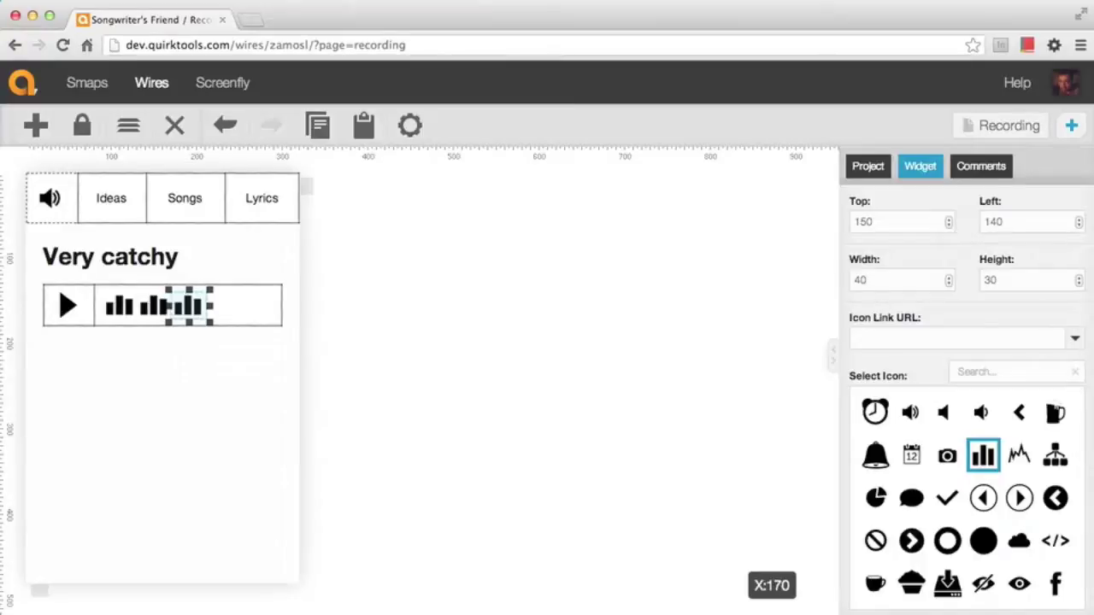
{"action": "key", "text": "ctrl+v"}
{"action": "key", "text": "shift+Right"}
{"action": "key", "text": "shift+Right"}
{"action": "key", "text": "shift+Right"}
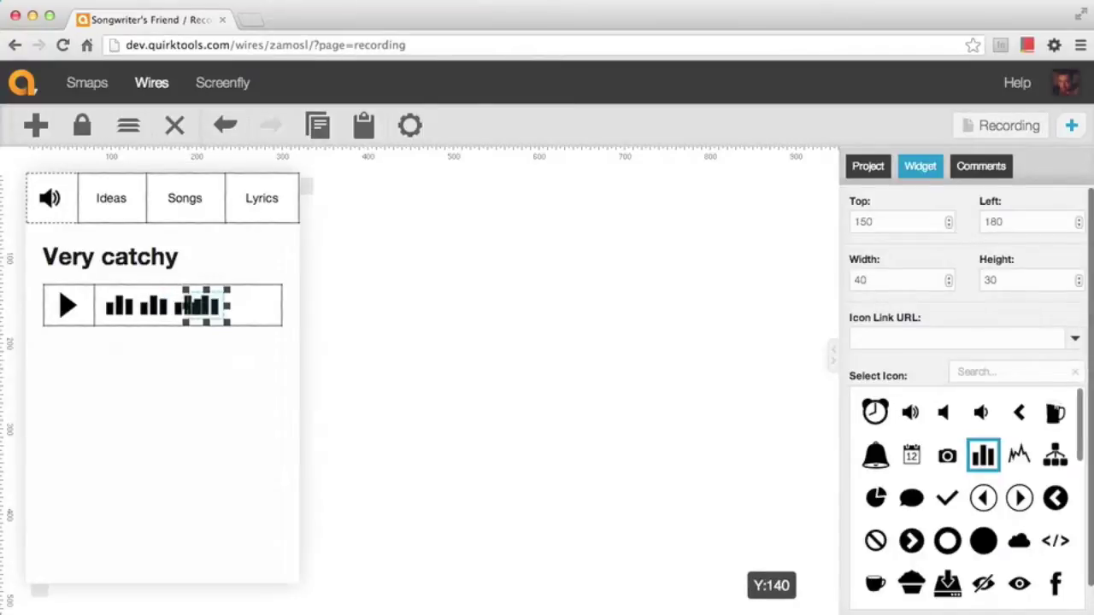
{"action": "key", "text": "ctrl+c"}
{"action": "key", "text": "ctrl+v"}
{"action": "key", "text": "shift+Right"}
{"action": "key", "text": "shift+Right"}
{"action": "key", "text": "shift+Right"}
{"action": "key", "text": "shift+Right"}
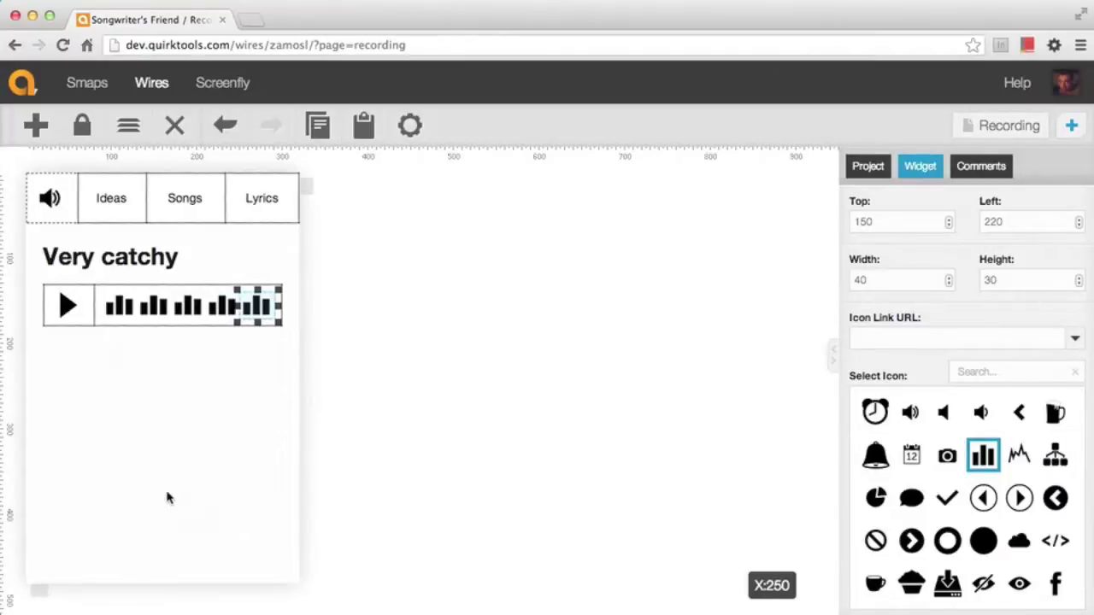
{"action": "left_click", "coordinate": [179, 489]}
{"action": "left_click_drag", "start_coordinate": [318, 334], "coordinate": [96, 284]}
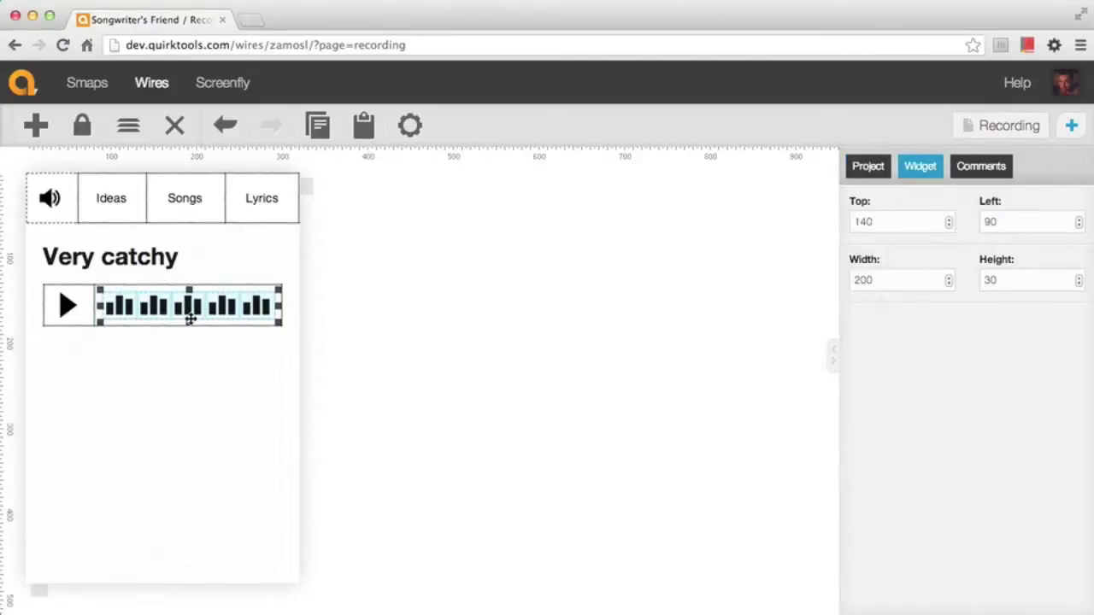
{"action": "left_click_drag", "start_coordinate": [189, 323], "coordinate": [189, 332]}
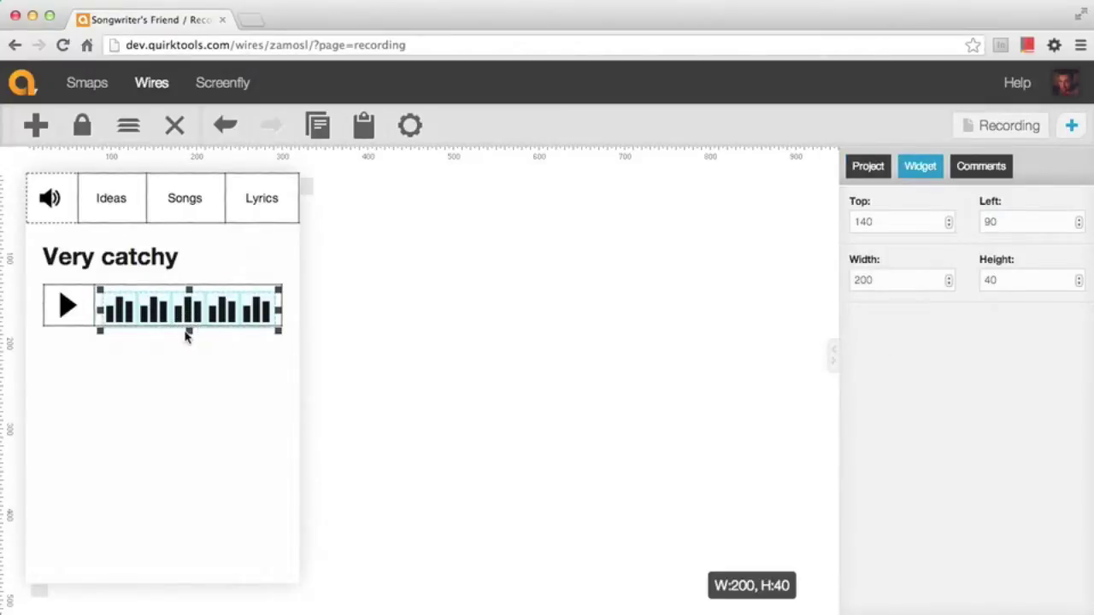
{"action": "left_click", "coordinate": [237, 360]}
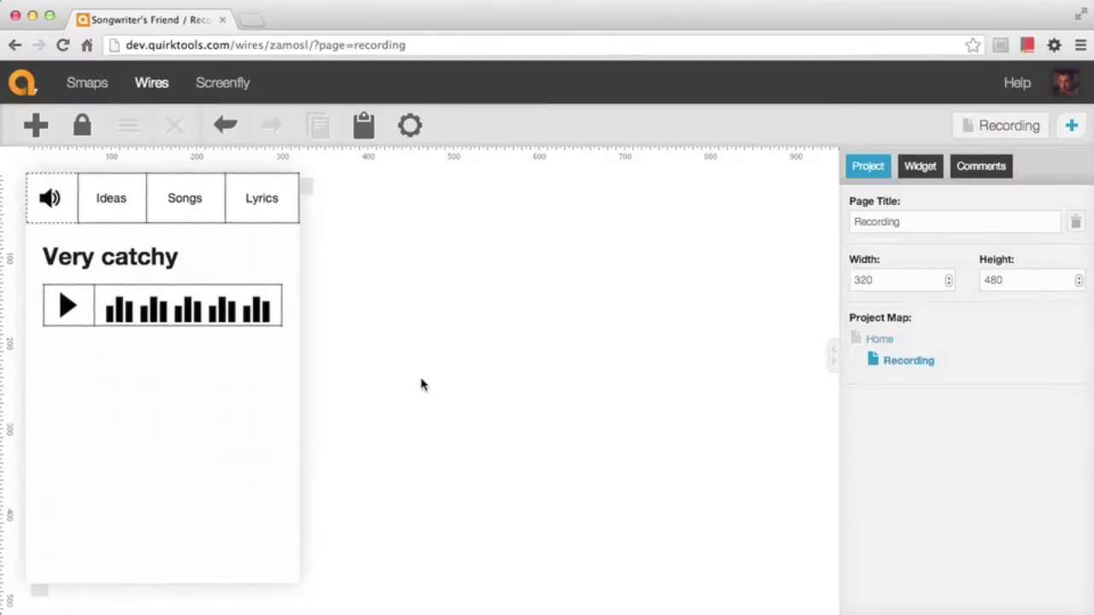
Add a 280×310 tabs widget below the player box, lengthening the page to 540
{"action": "left_click", "coordinate": [35, 125]}
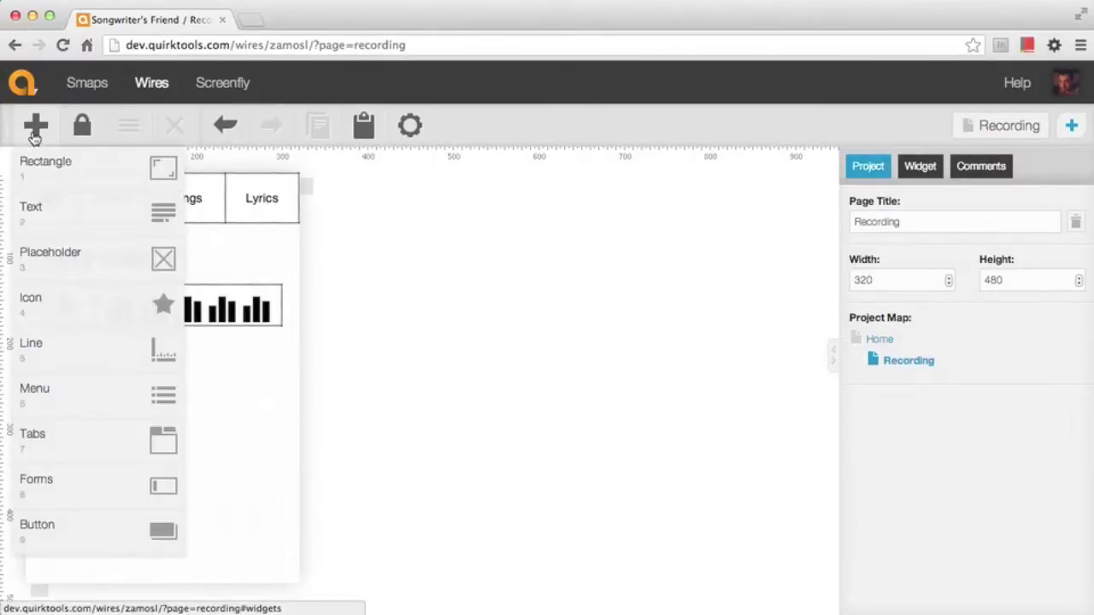
{"action": "left_click", "coordinate": [92, 455]}
{"action": "left_click_drag", "start_coordinate": [98, 210], "coordinate": [102, 374]}
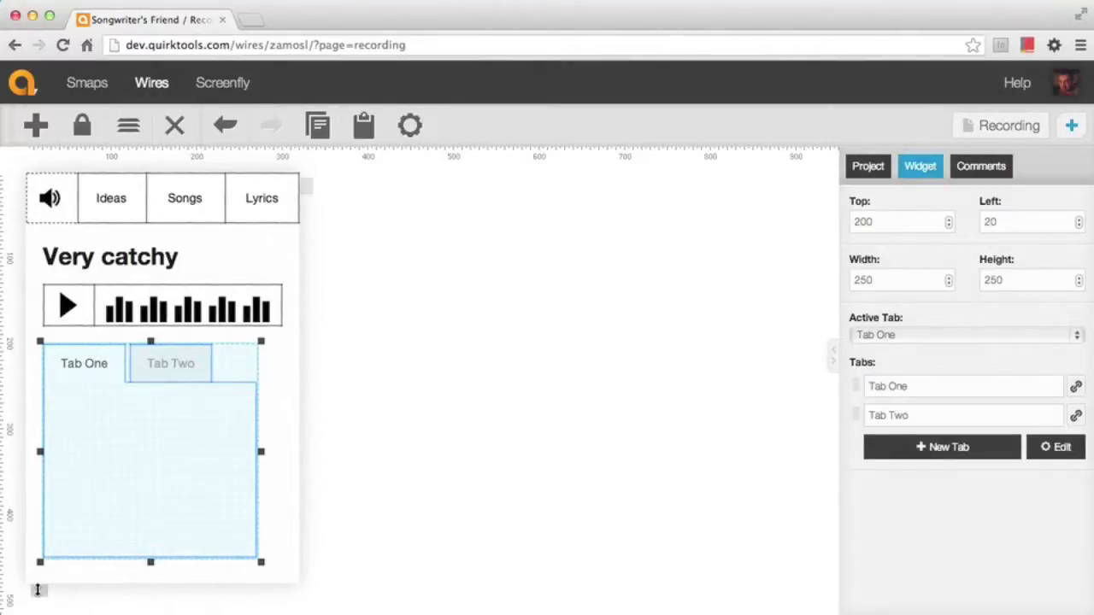
{"action": "left_click_drag", "start_coordinate": [37, 590], "coordinate": [38, 614]}
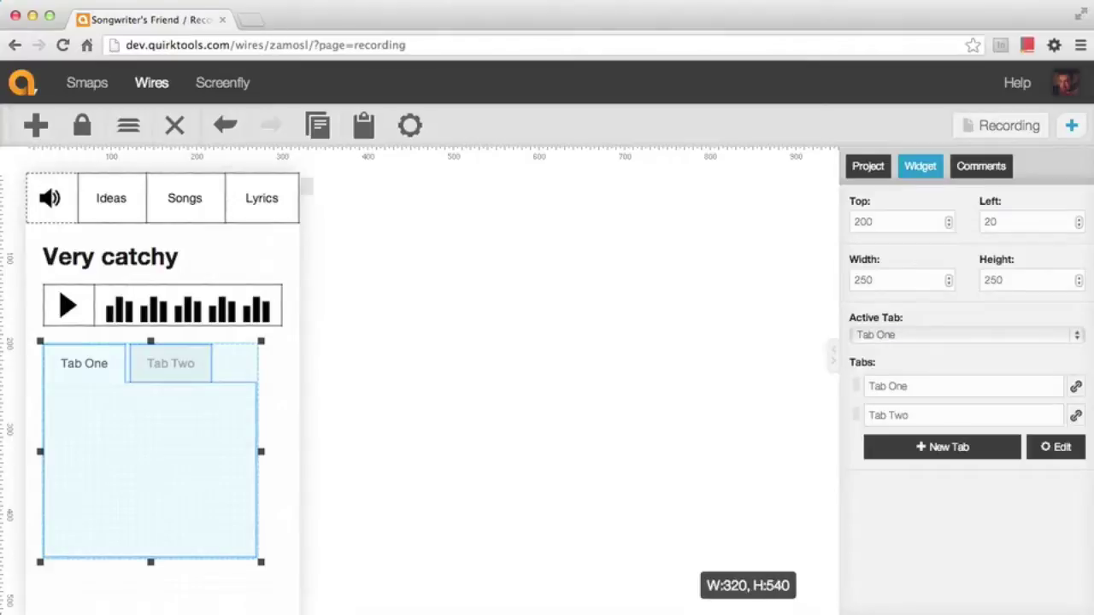
{"action": "scroll", "coordinate": [142, 533], "scroll_direction": "down", "scroll_amount": 3}
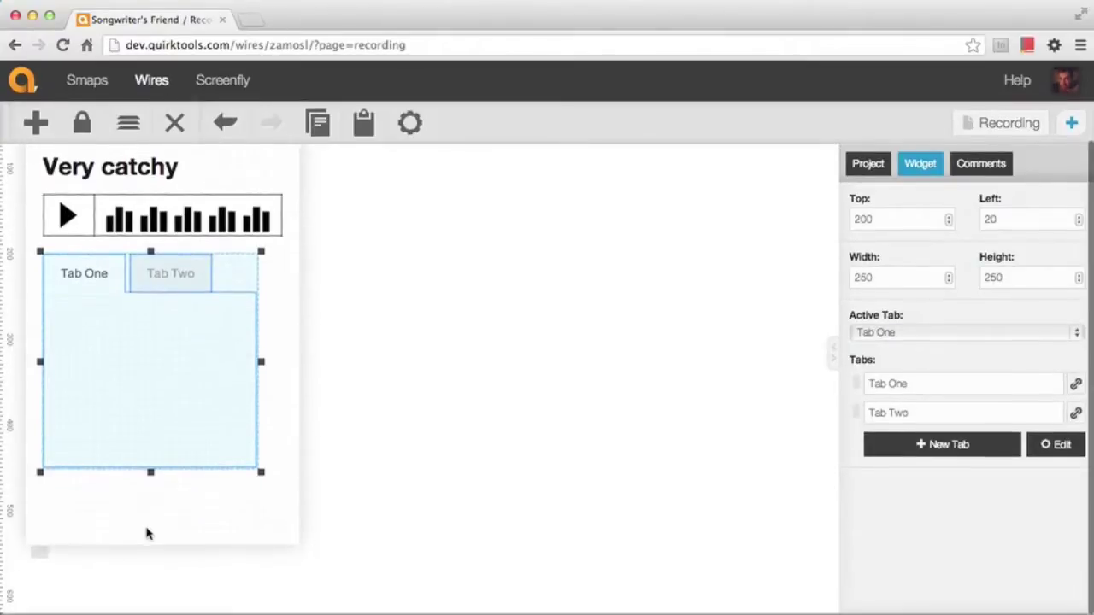
{"action": "left_click_drag", "start_coordinate": [150, 476], "coordinate": [147, 526]}
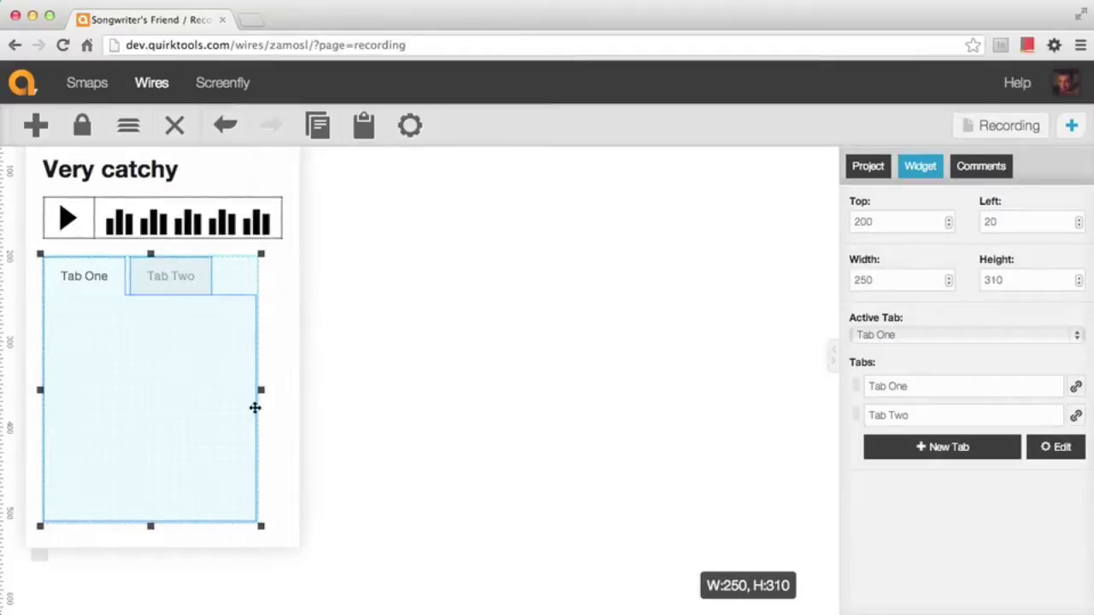
{"action": "left_click_drag", "start_coordinate": [262, 389], "coordinate": [285, 389]}
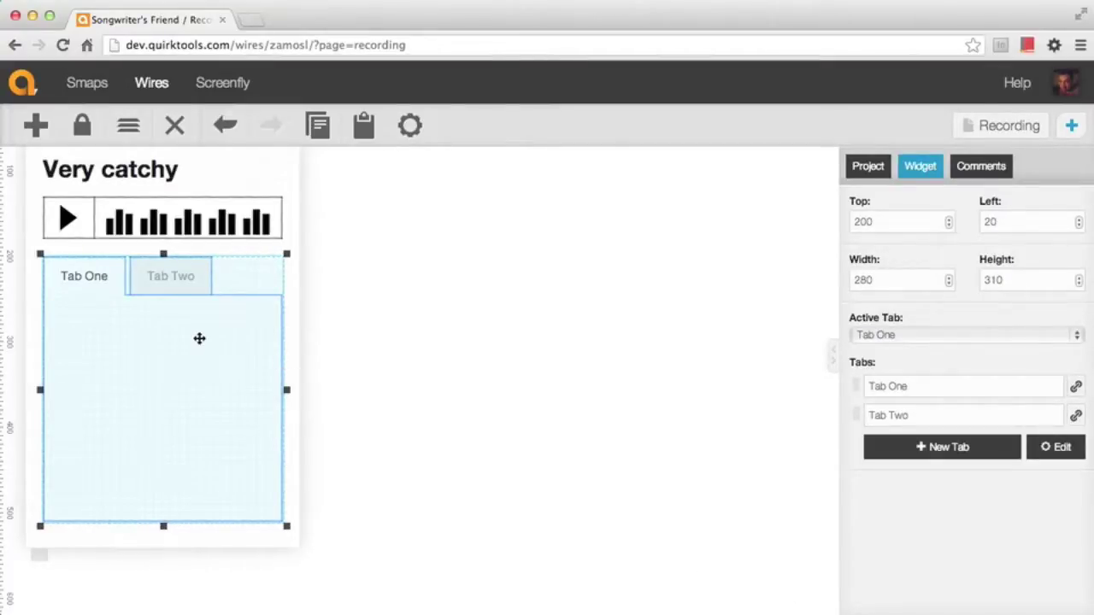
Name the tabs 'Edit' and 'Add Lyrics' and make Edit the active tab
{"action": "triple_click", "coordinate": [936, 385]}
{"action": "type", "text": "Ed"}
{"action": "left_click", "coordinate": [946, 415]}
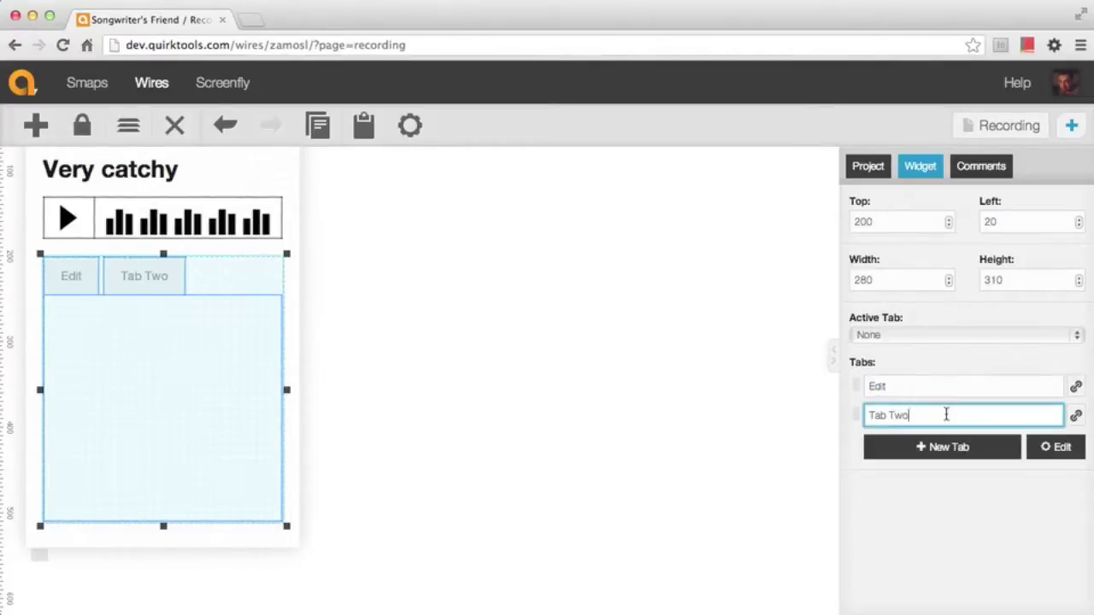
{"action": "triple_click", "coordinate": [946, 415]}
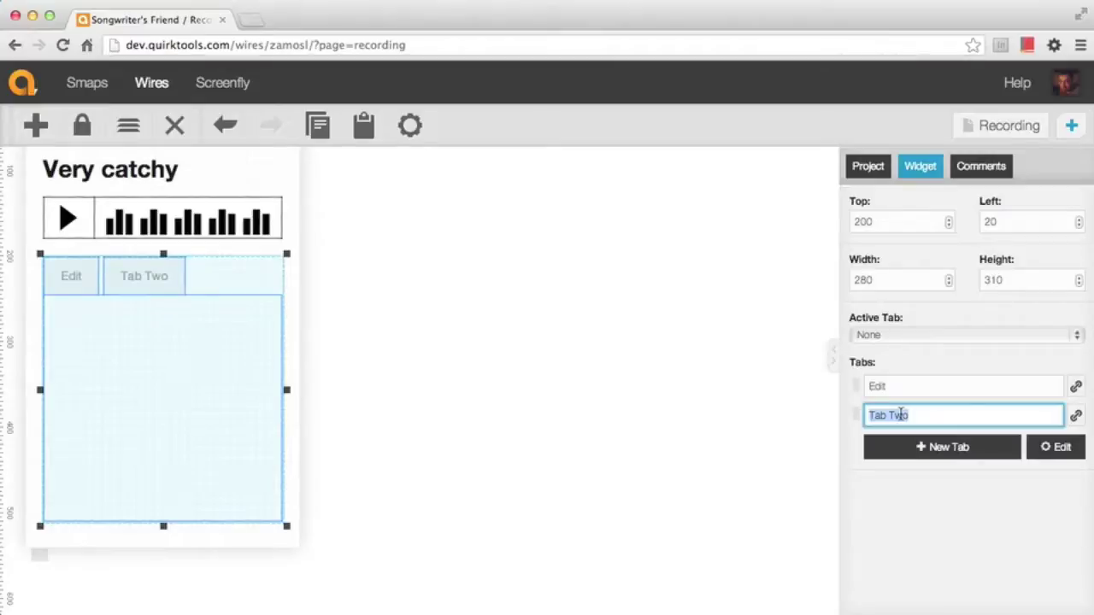
{"action": "type", "text": "Lyr"}
{"action": "type", "text": "Add"}
{"action": "left_click", "coordinate": [917, 385]}
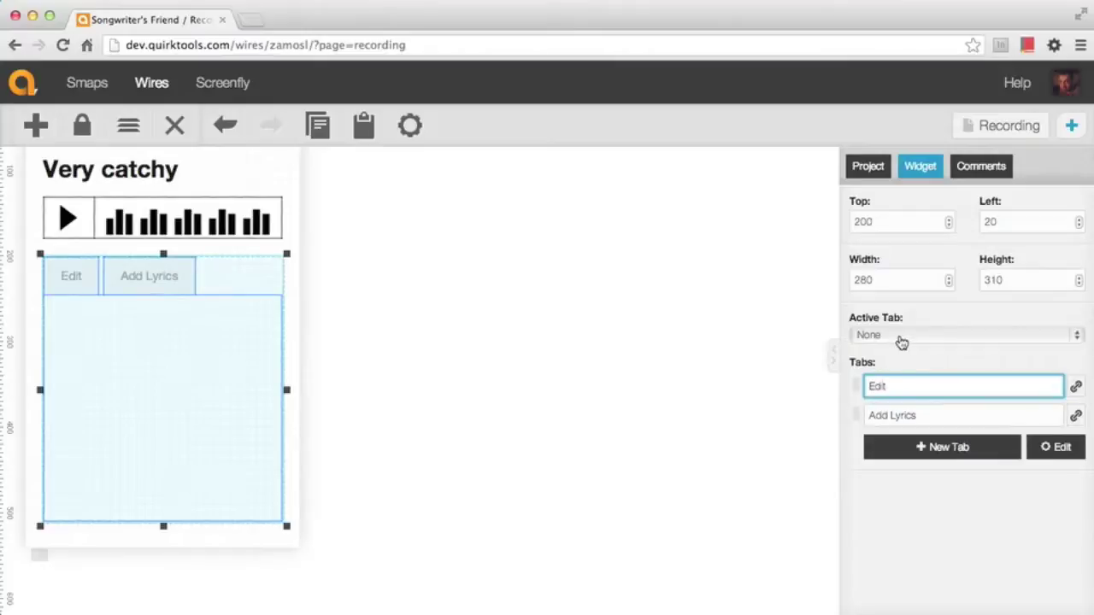
{"action": "left_click", "coordinate": [902, 342]}
{"action": "left_click", "coordinate": [891, 349]}
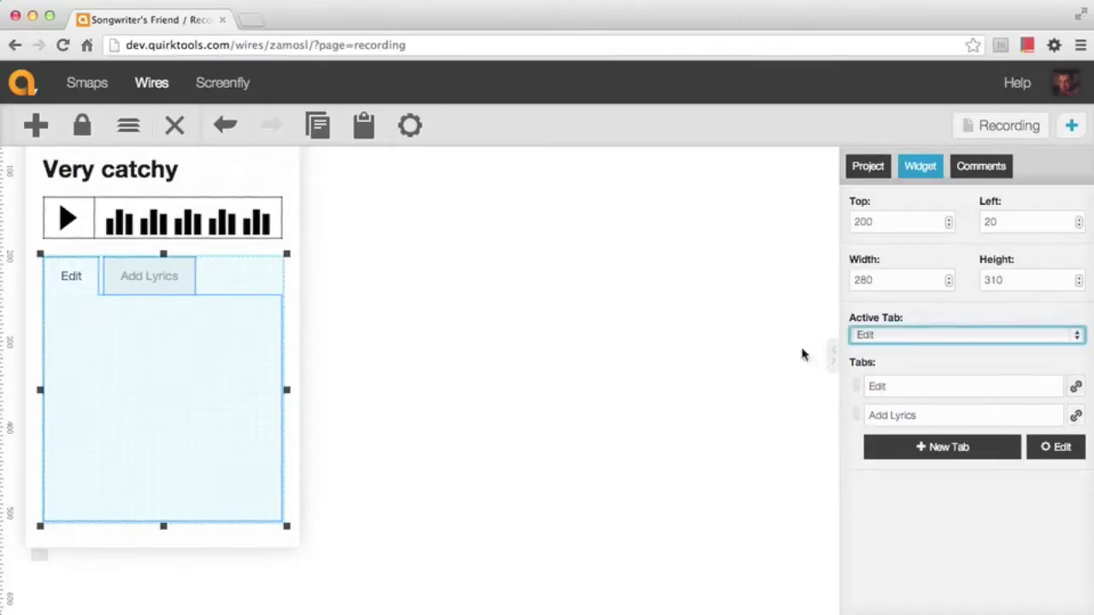
{"action": "left_click", "coordinate": [506, 376]}
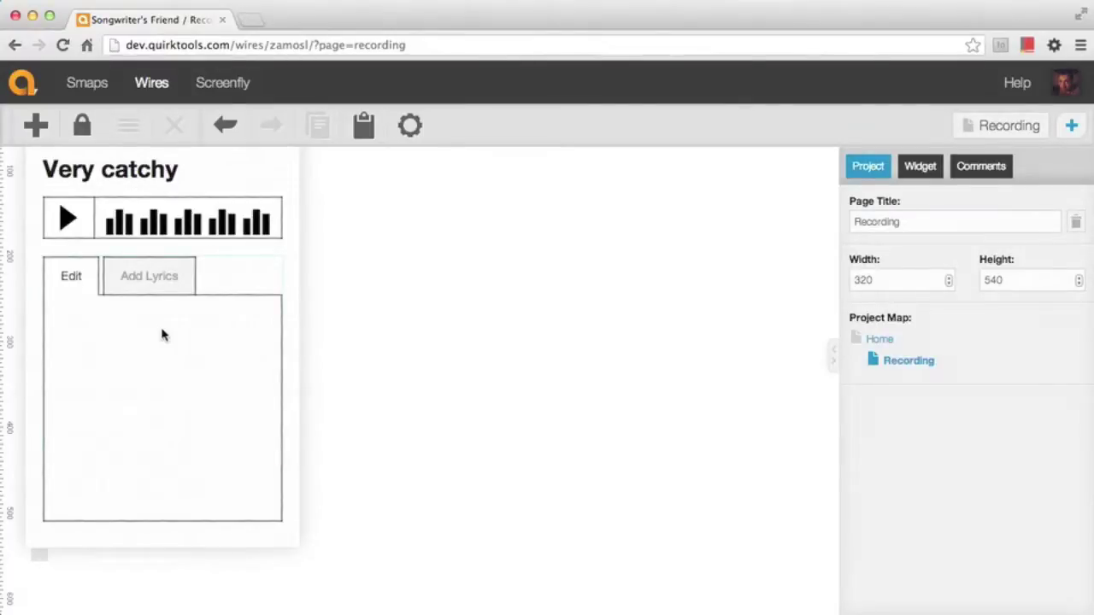
Add a bold 'Recording name:' label, 240 wide, inside the Edit tab
{"action": "left_click", "coordinate": [36, 125]}
{"action": "left_click", "coordinate": [61, 215]}
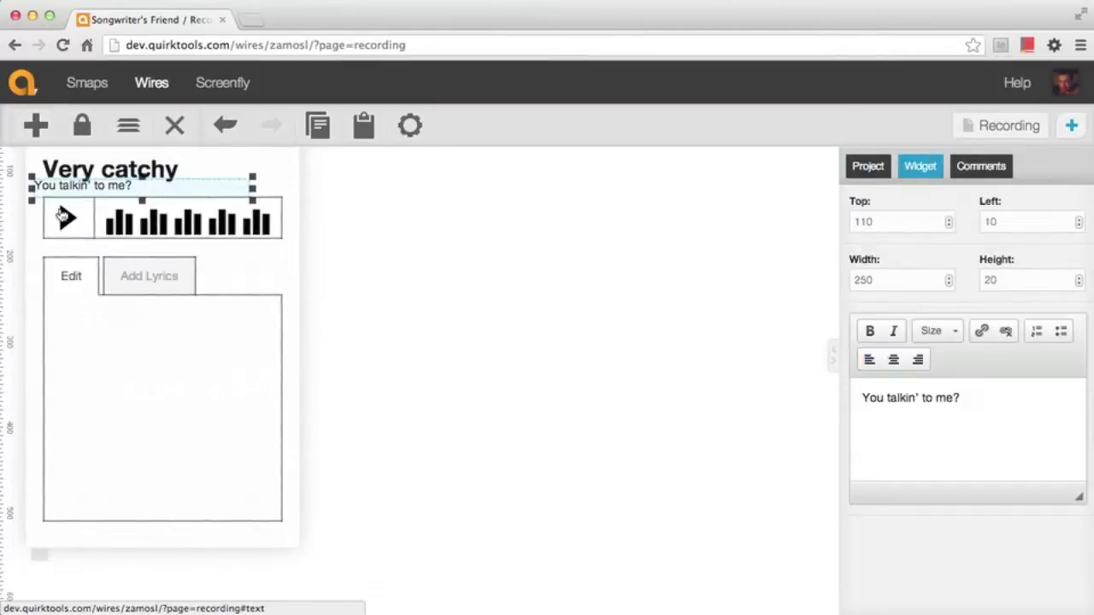
{"action": "left_click_drag", "start_coordinate": [85, 186], "coordinate": [95, 321]}
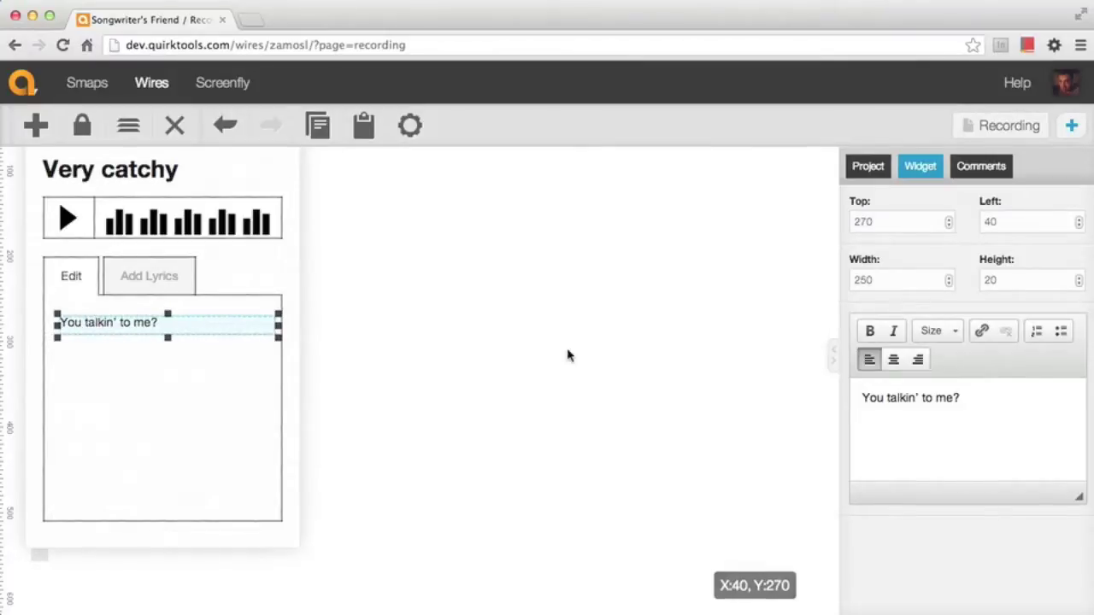
{"action": "triple_click", "coordinate": [953, 412]}
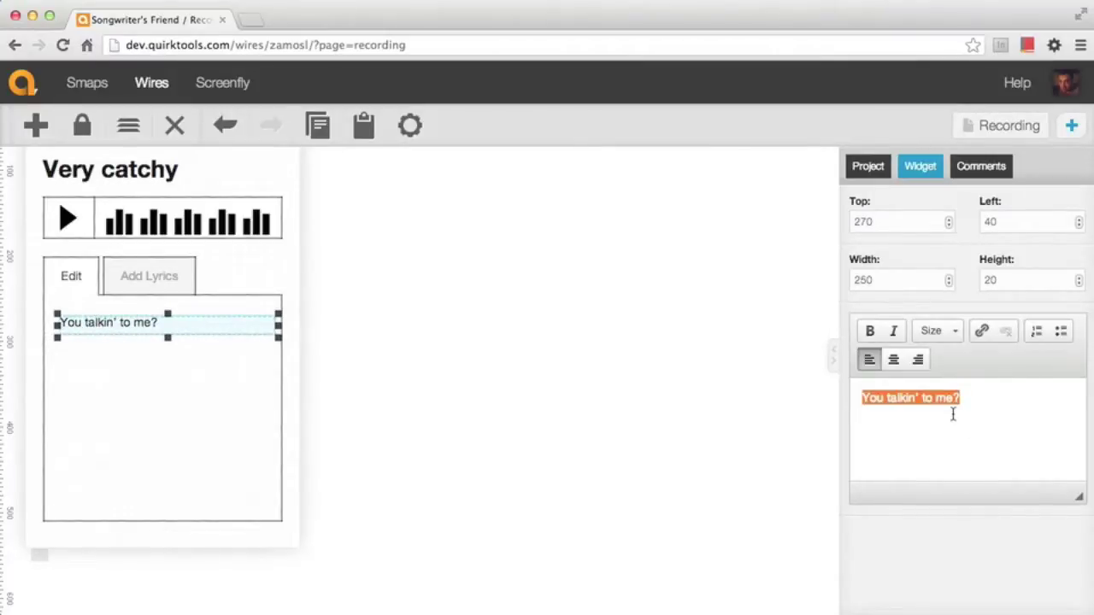
{"action": "type", "text": "Recording name:"}
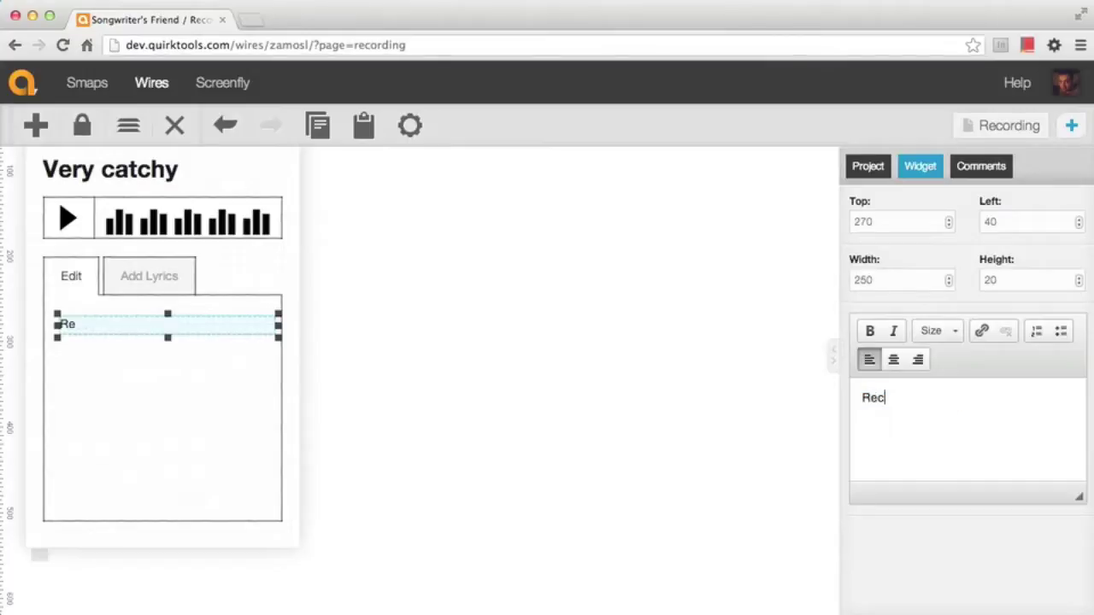
{"action": "triple_click", "coordinate": [968, 426]}
{"action": "left_click", "coordinate": [870, 331]}
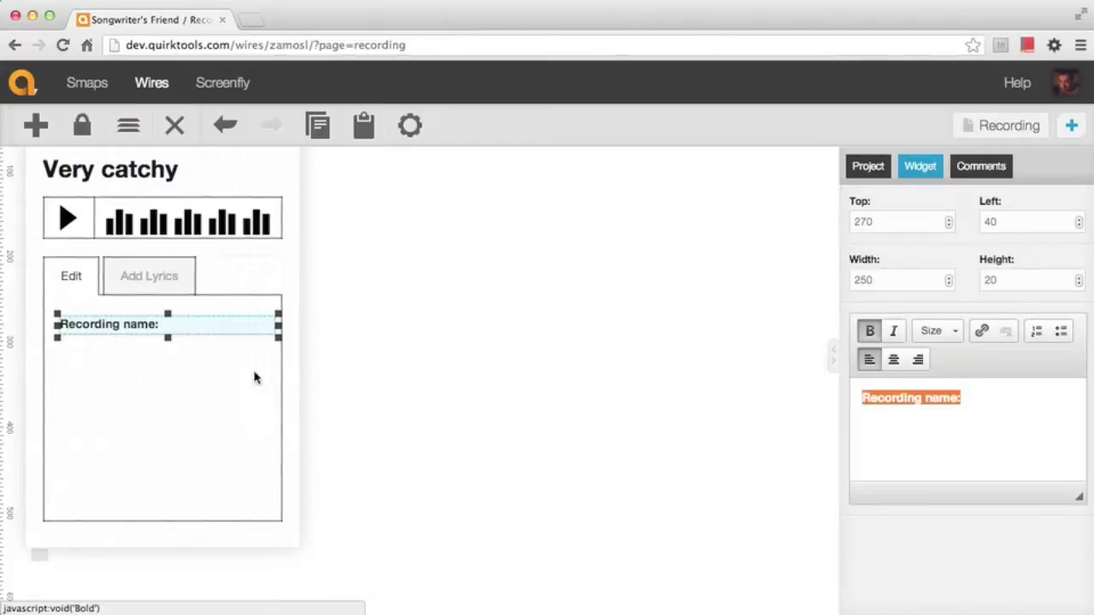
{"action": "left_click_drag", "start_coordinate": [278, 325], "coordinate": [269, 324]}
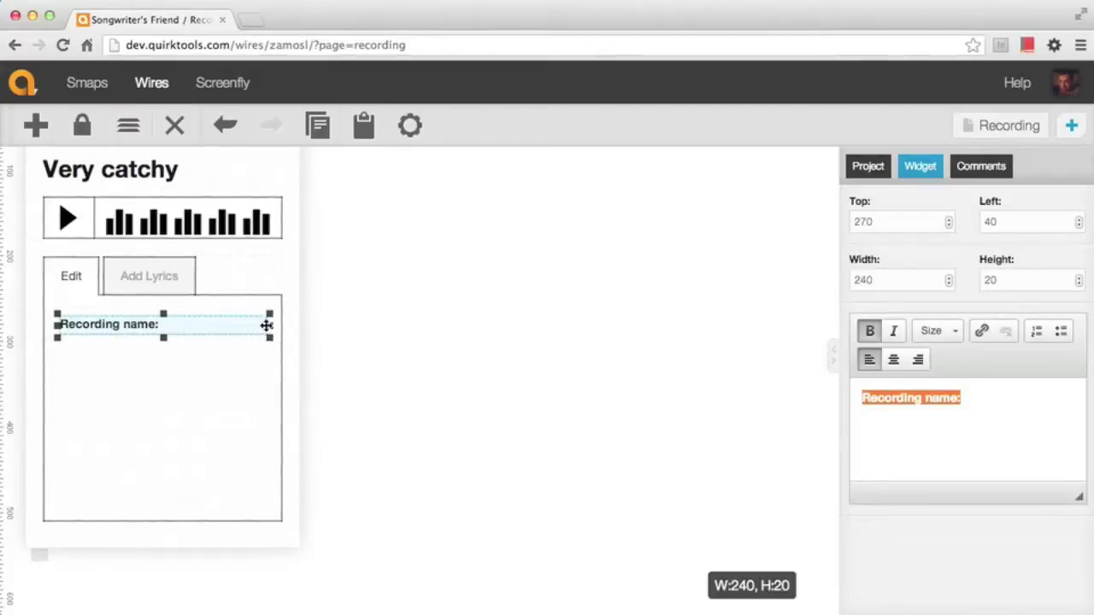
{"action": "left_click", "coordinate": [338, 332]}
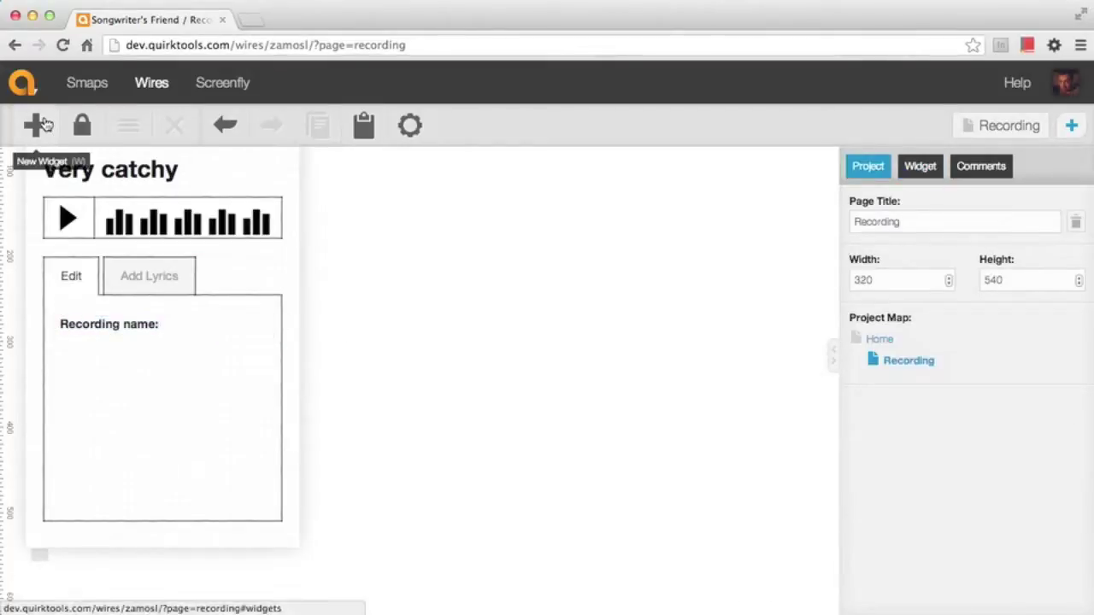
Add a 240×50 text box field directly under the Recording name: label
{"action": "left_click", "coordinate": [36, 125]}
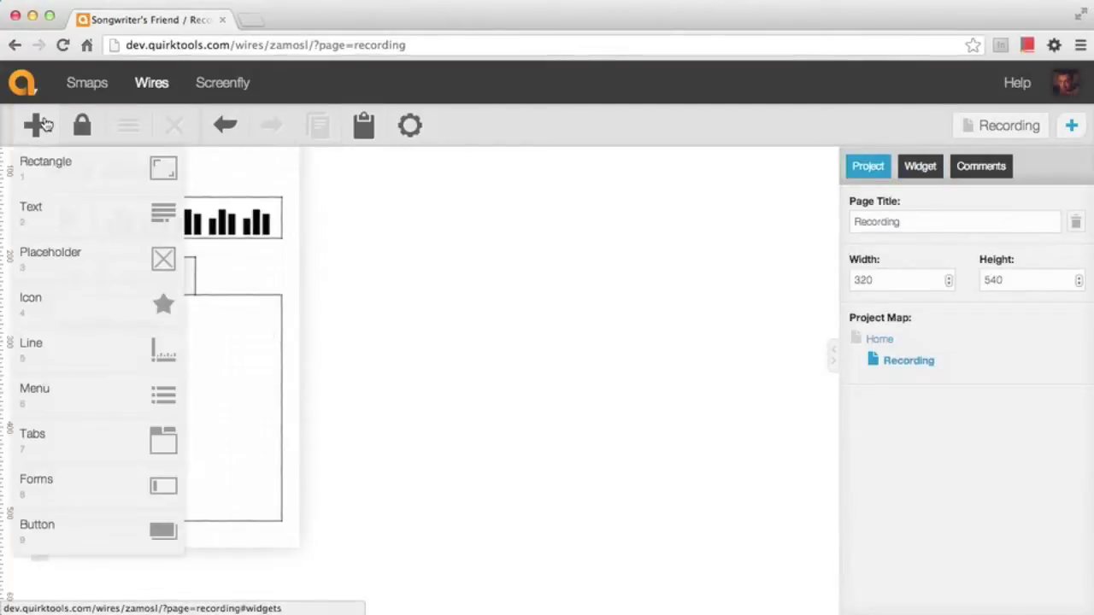
{"action": "left_click", "coordinate": [94, 488]}
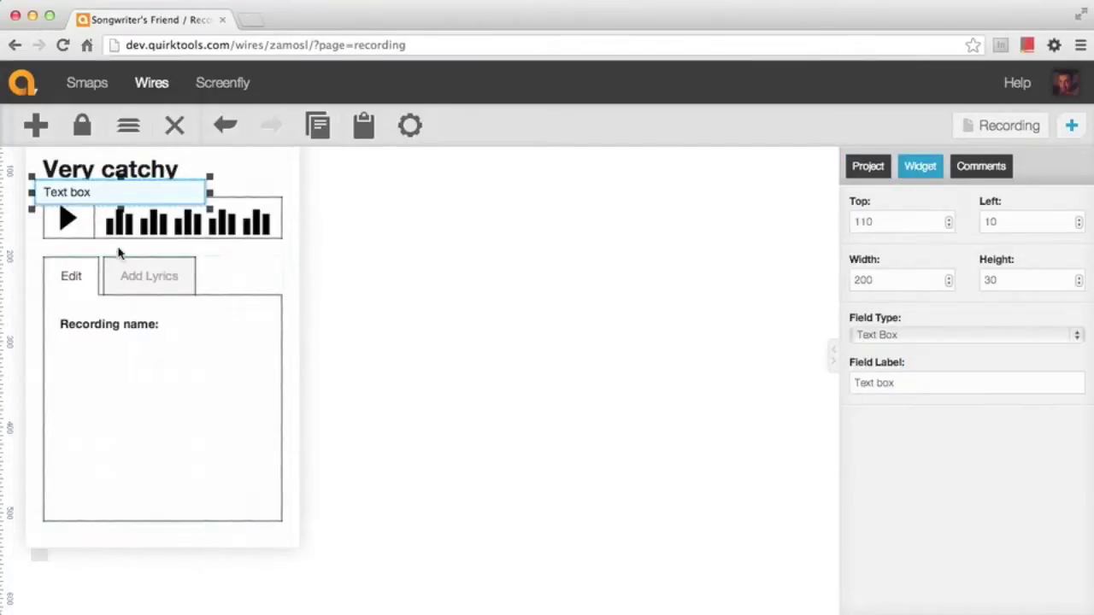
{"action": "left_click_drag", "start_coordinate": [110, 198], "coordinate": [135, 352]}
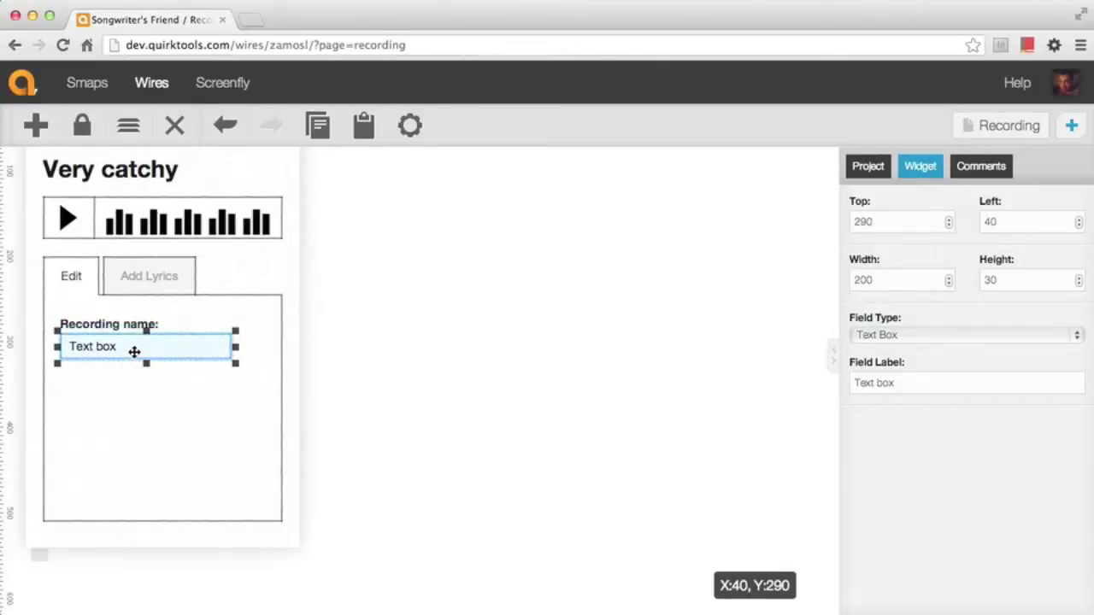
{"action": "left_click_drag", "start_coordinate": [234, 365], "coordinate": [267, 382]}
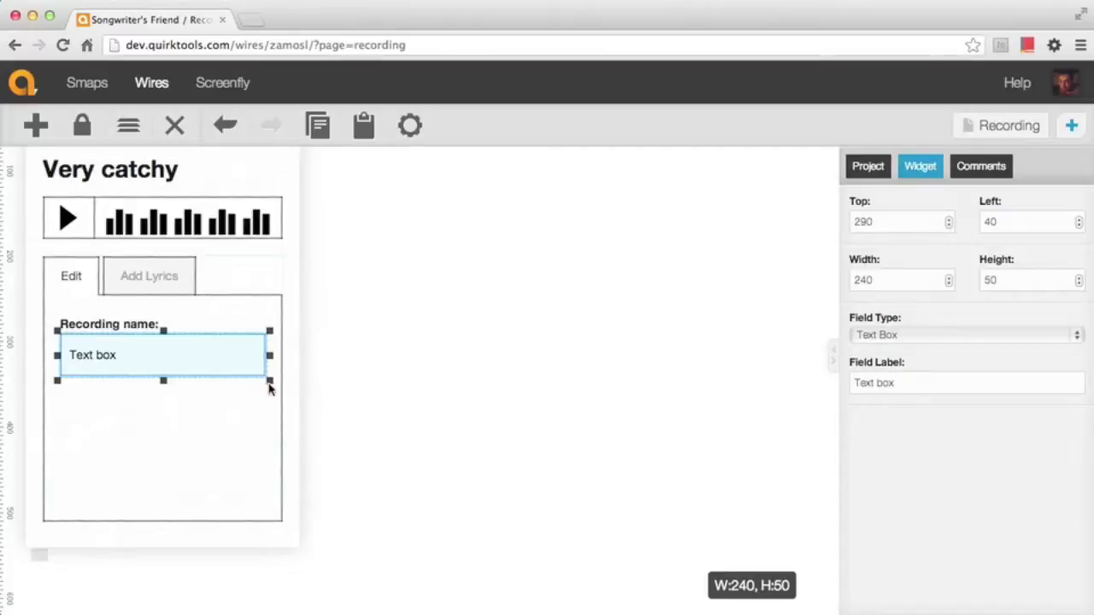
{"action": "triple_click", "coordinate": [907, 385]}
{"action": "type", "text": "Very catchy"}
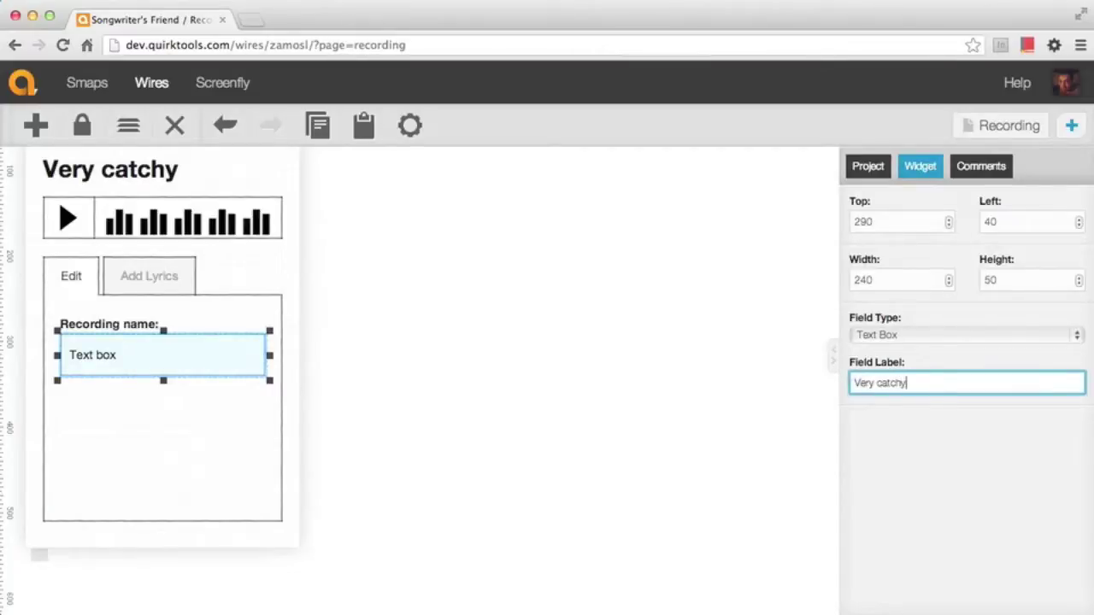
{"action": "left_click", "coordinate": [529, 438]}
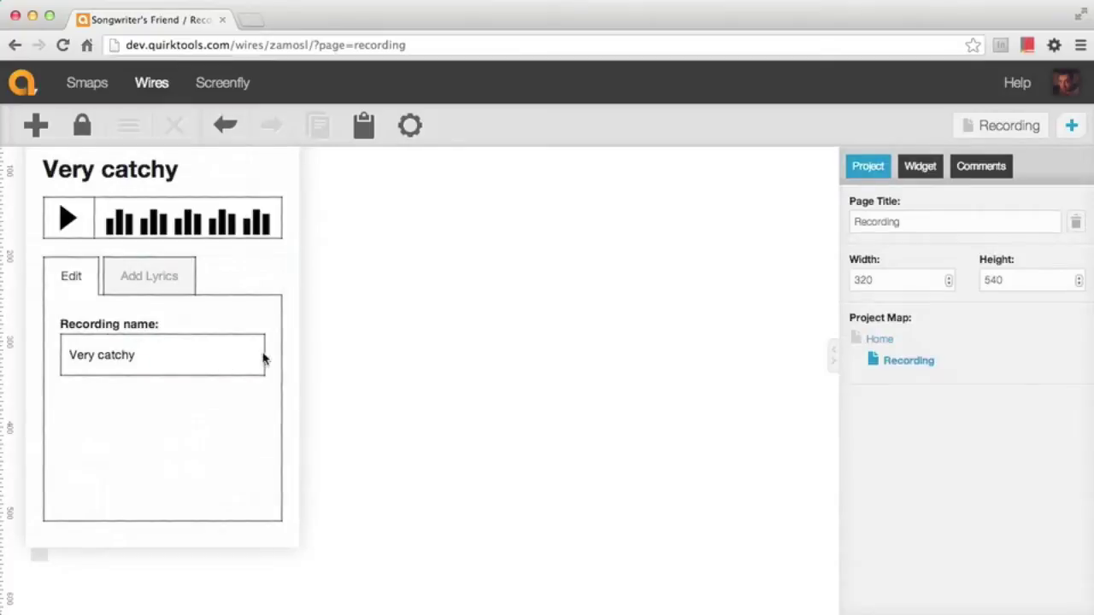
Copy the Recording name: label and text box together
{"action": "left_click", "coordinate": [128, 330]}
{"action": "left_click", "coordinate": [161, 356], "text": "shift"}
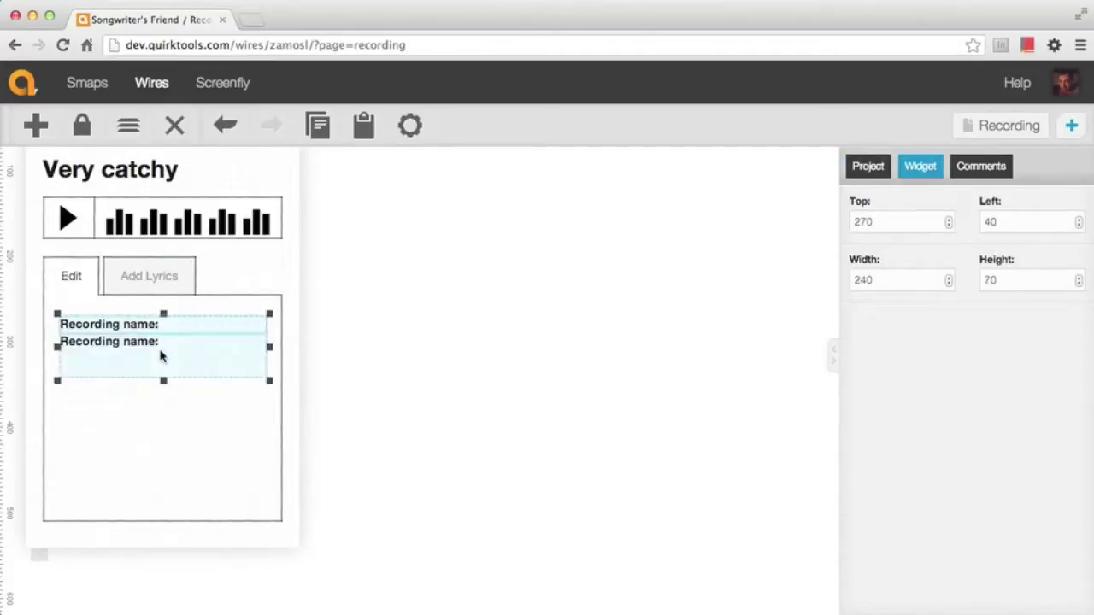
{"action": "key", "text": "super+z"}
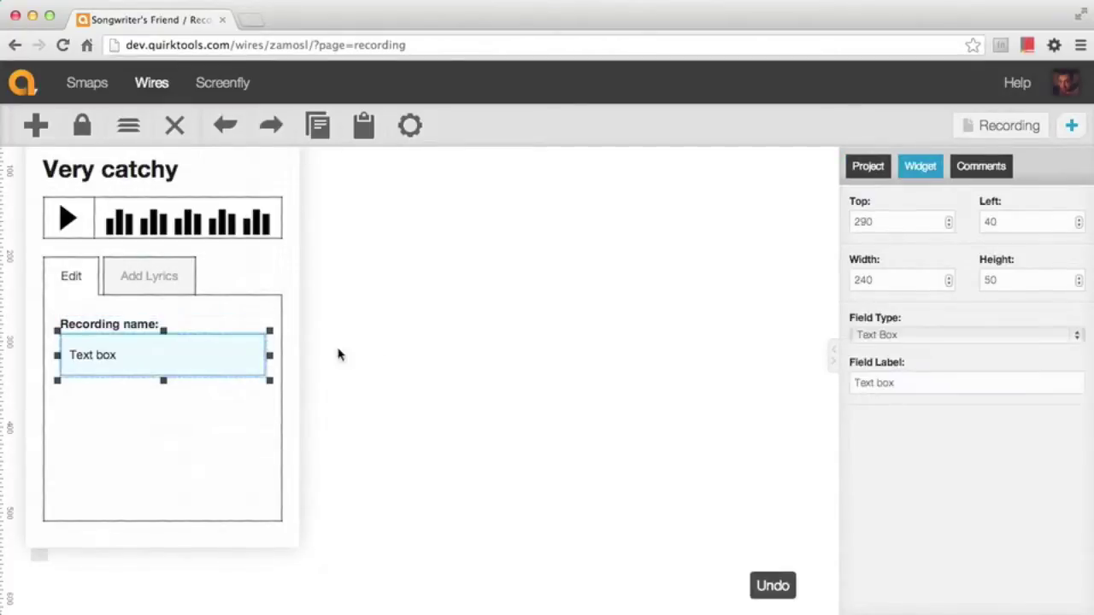
{"action": "left_click", "coordinate": [111, 322], "text": "shift"}
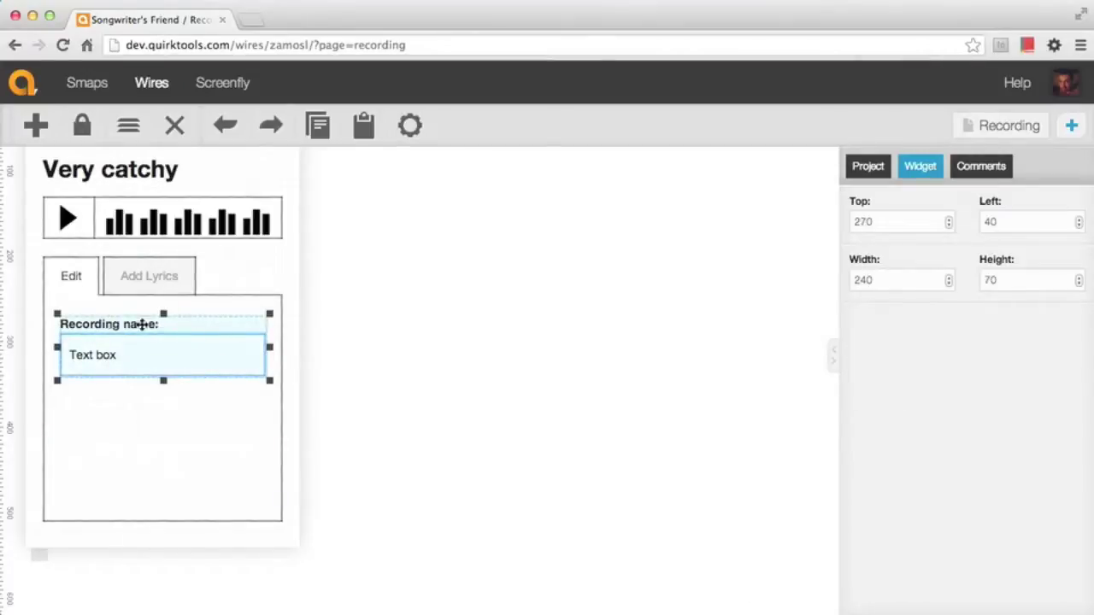
{"action": "key", "text": "super+c"}
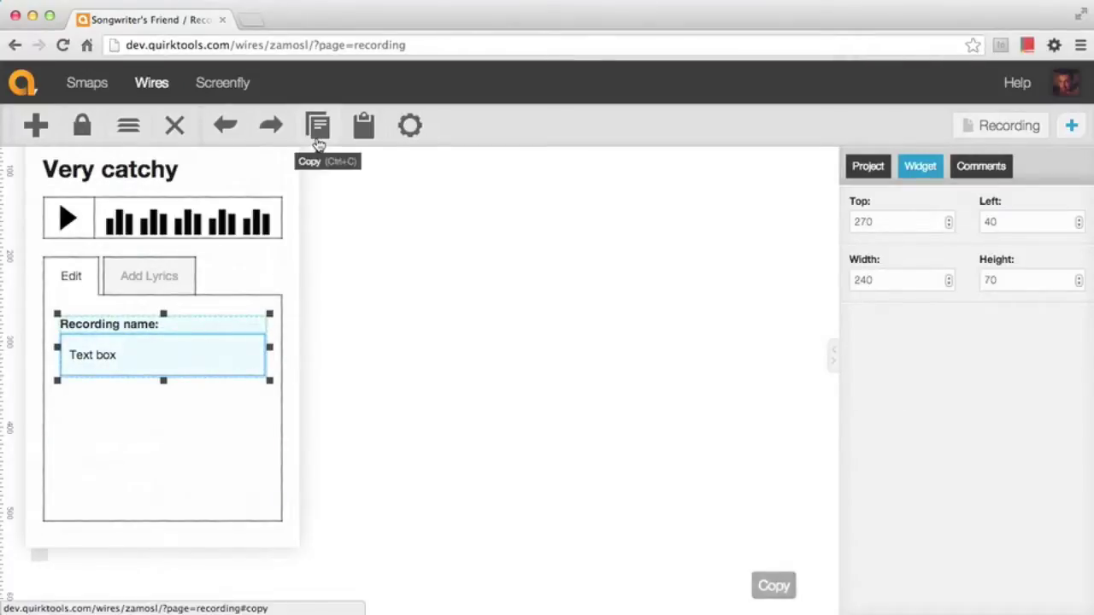
Paste a copy of the label and field below the original and relabel it 'Recording type:'
{"action": "left_click", "coordinate": [363, 126]}
{"action": "left_click_drag", "start_coordinate": [207, 351], "coordinate": [167, 426]}
{"action": "left_click", "coordinate": [338, 430]}
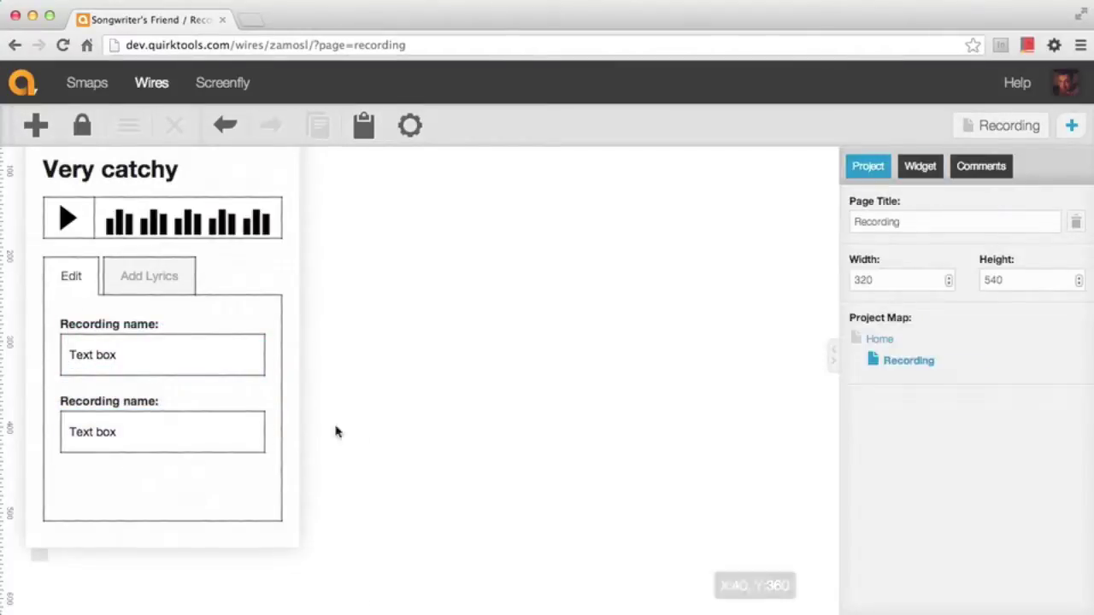
{"action": "left_click", "coordinate": [156, 399]}
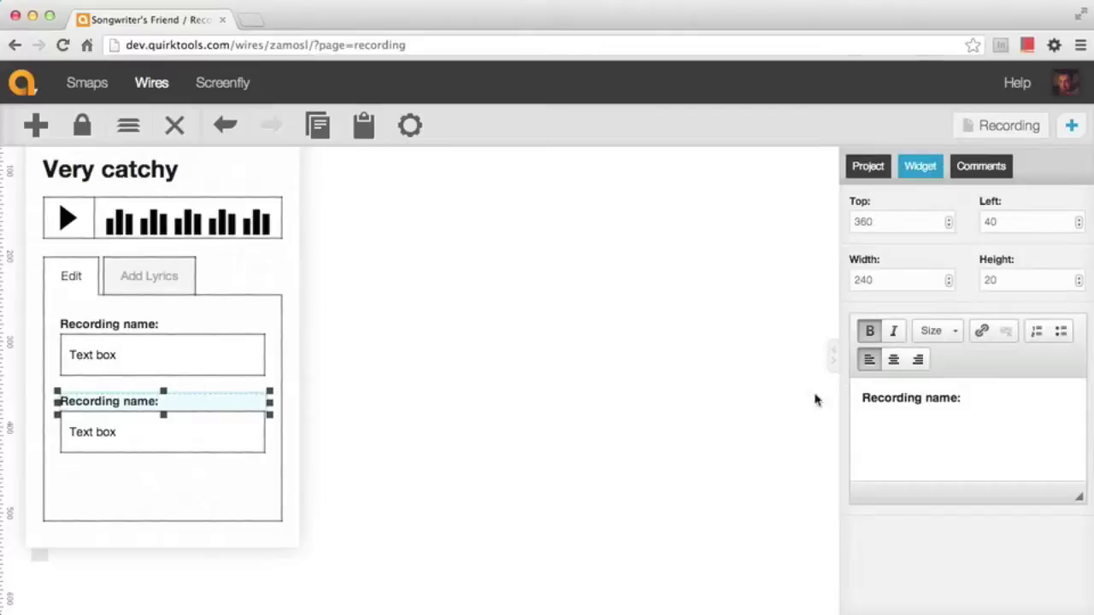
{"action": "double_click", "coordinate": [936, 399]}
{"action": "type", "text": "type"}
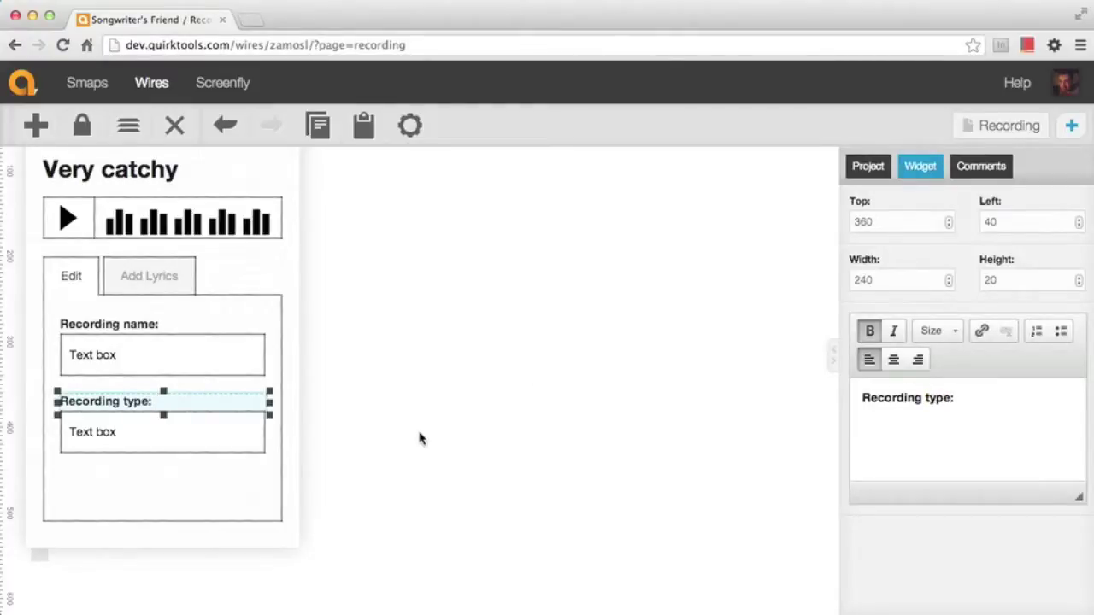
{"action": "left_click", "coordinate": [423, 439]}
Make the copied field a Select Menu showing 'Instrumental'
{"action": "left_click", "coordinate": [211, 439]}
{"action": "triple_click", "coordinate": [918, 378]}
{"action": "type", "text": "Instrumental"}
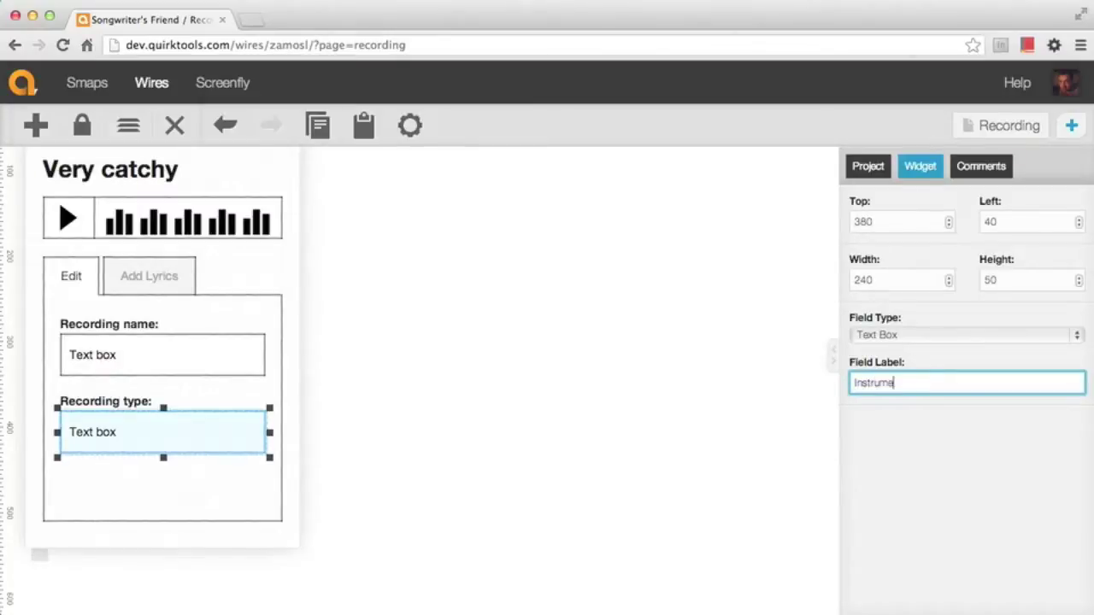
{"action": "left_click", "coordinate": [1018, 341]}
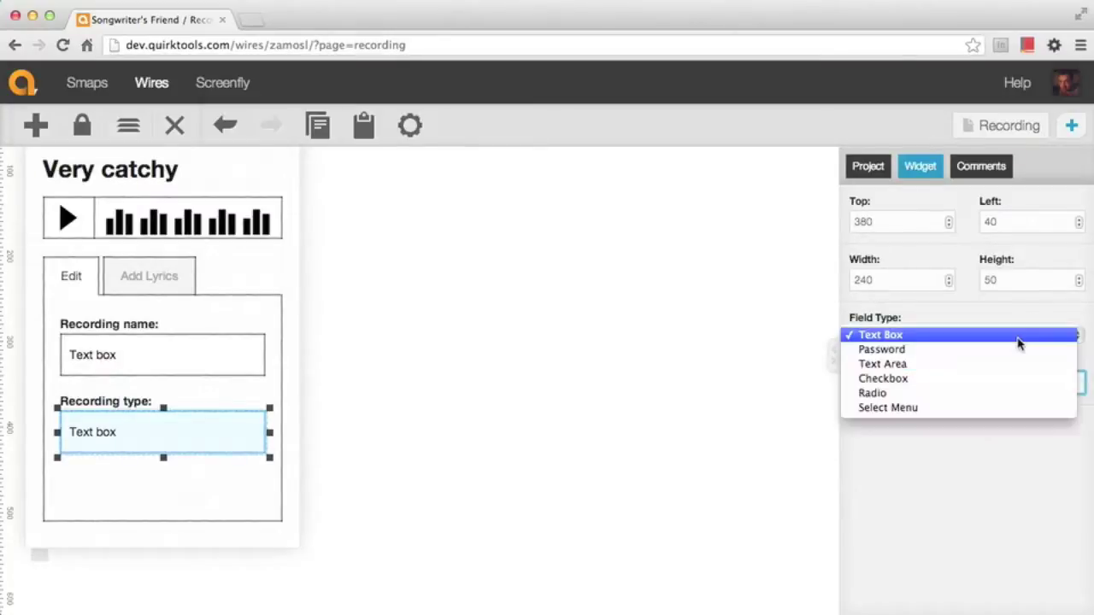
{"action": "left_click", "coordinate": [960, 409]}
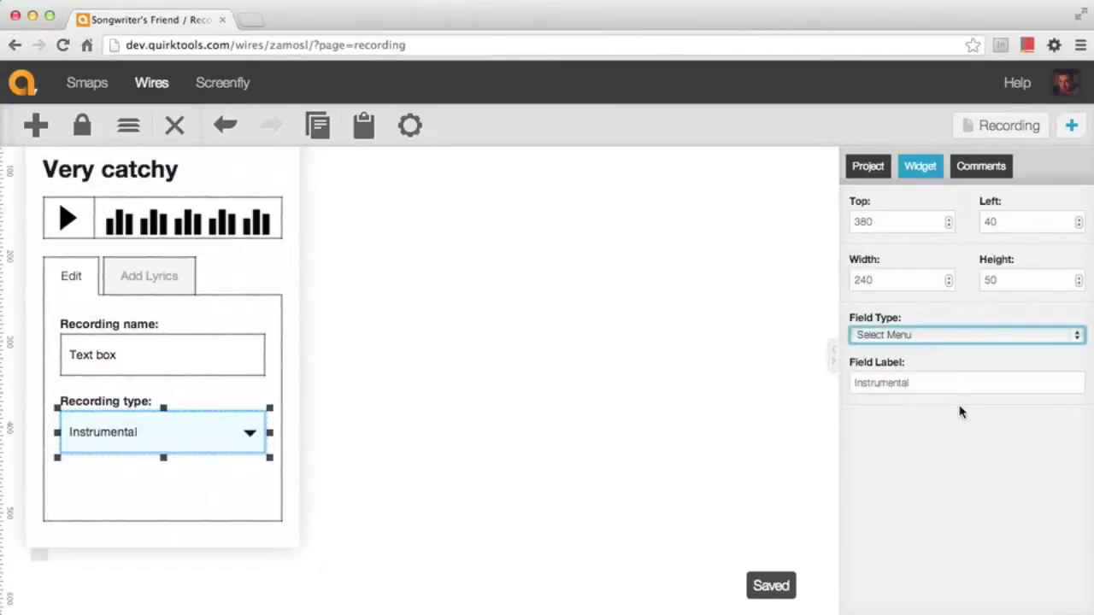
{"action": "left_click", "coordinate": [484, 420]}
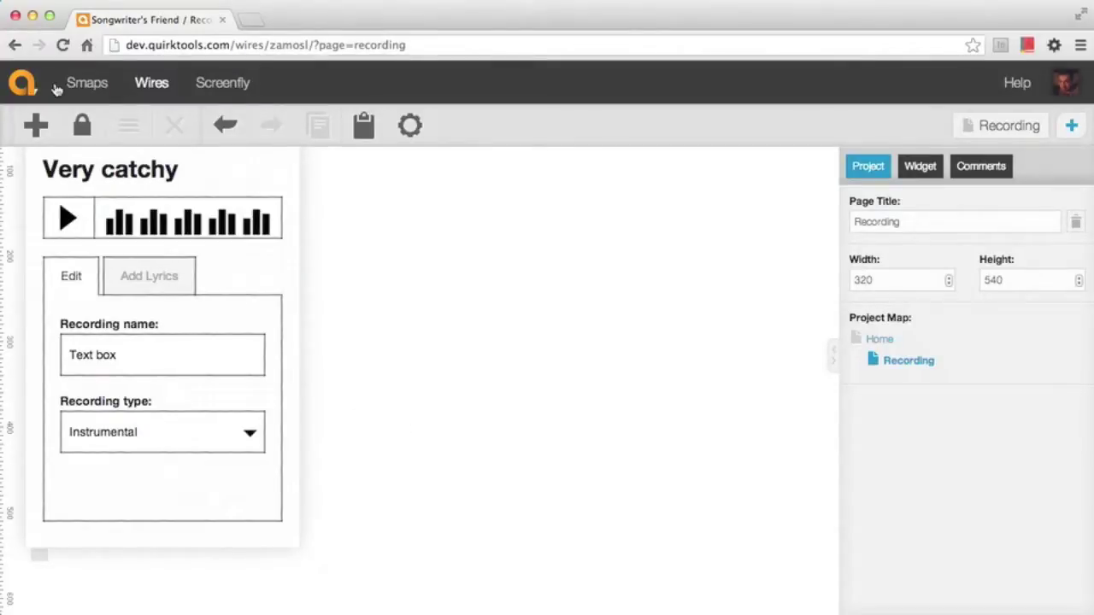
{"action": "left_click", "coordinate": [36, 125]}
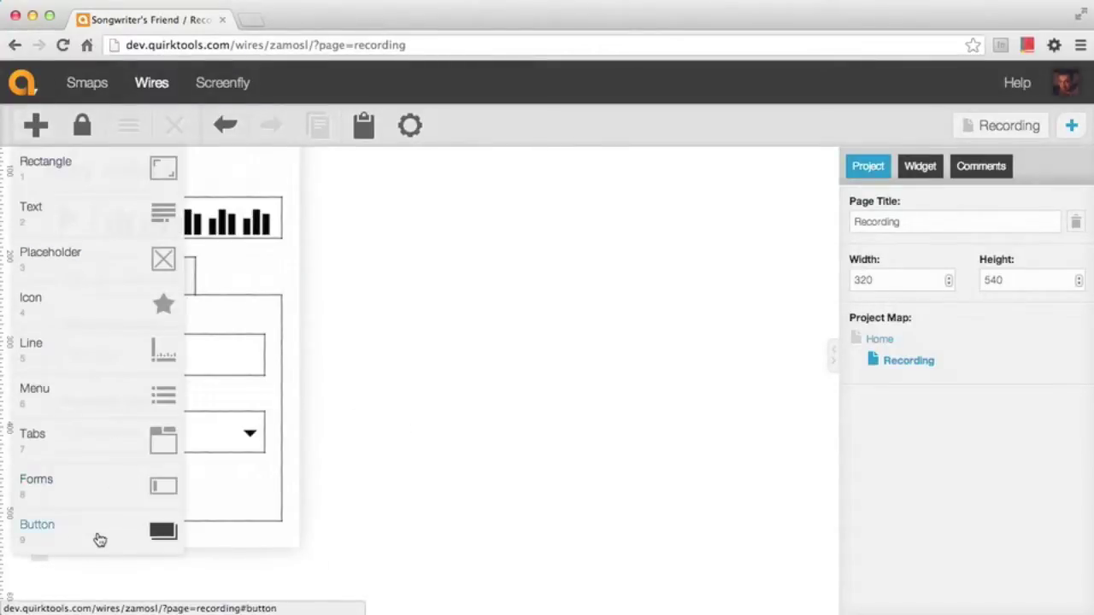
Place a Button under the Recording type dropdown, widen it to the form, and label it 'Delete'
{"action": "left_click", "coordinate": [96, 533]}
{"action": "left_click_drag", "start_coordinate": [88, 193], "coordinate": [114, 484]}
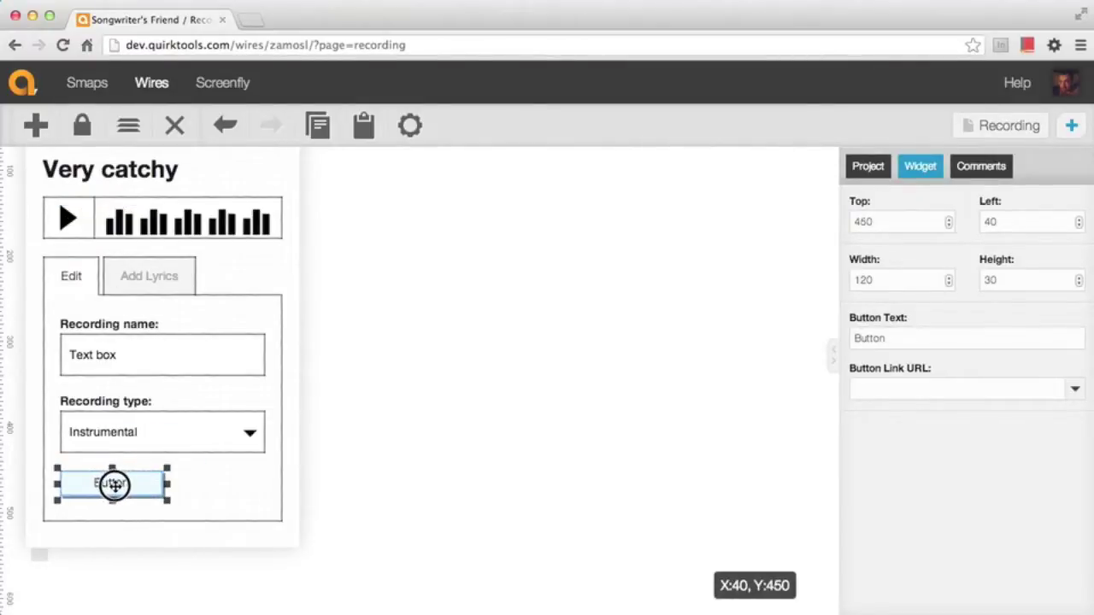
{"action": "left_click_drag", "start_coordinate": [166, 500], "coordinate": [270, 508]}
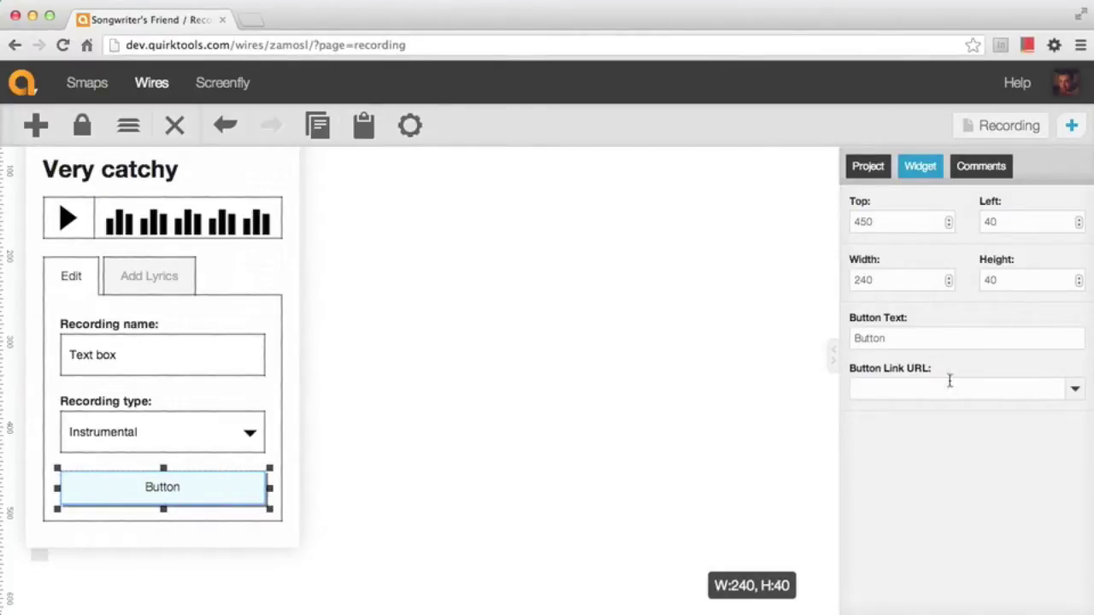
{"action": "left_click", "coordinate": [918, 339]}
{"action": "type", "text": "Delete"}
{"action": "left_click", "coordinate": [630, 415]}
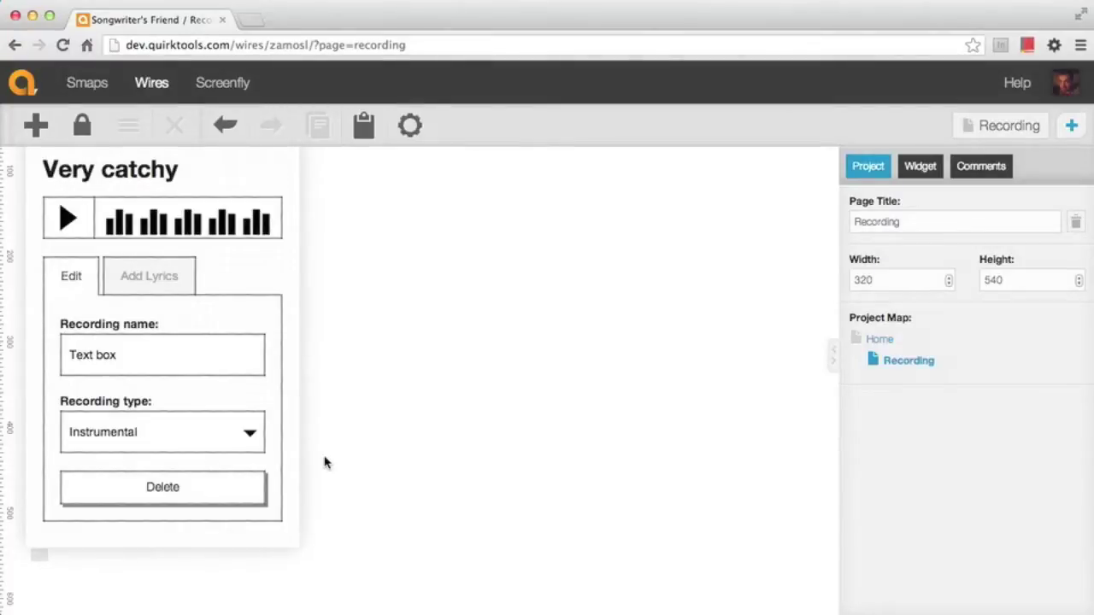
Copy every widget on the Recording page and create a new page named 'Add Lyrics'
{"action": "scroll", "coordinate": [342, 416], "scroll_direction": "up", "scroll_amount": 3}
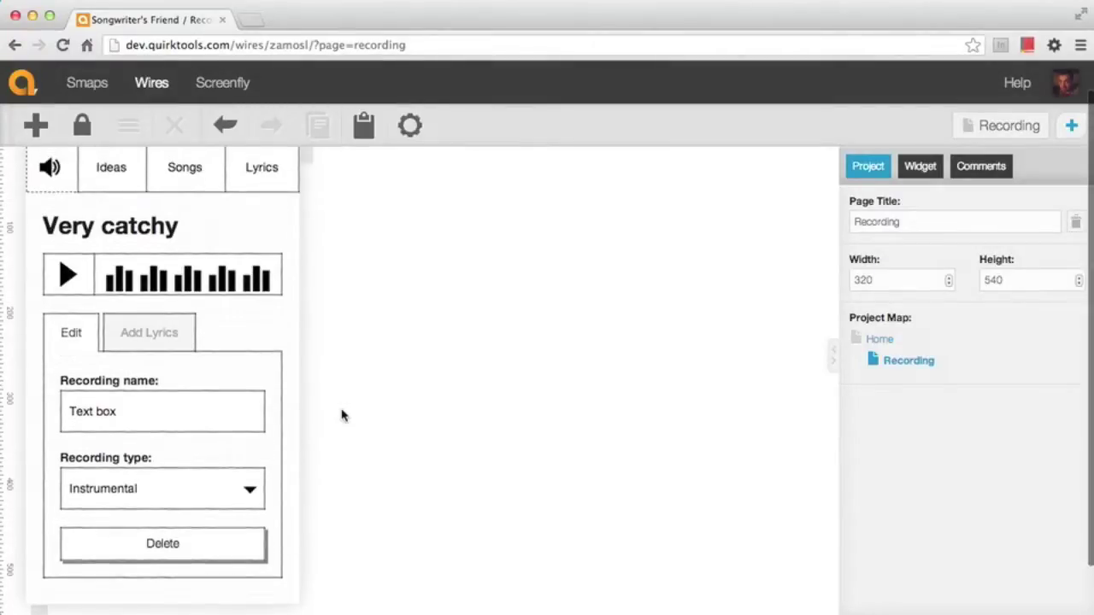
{"action": "key", "text": "super+a"}
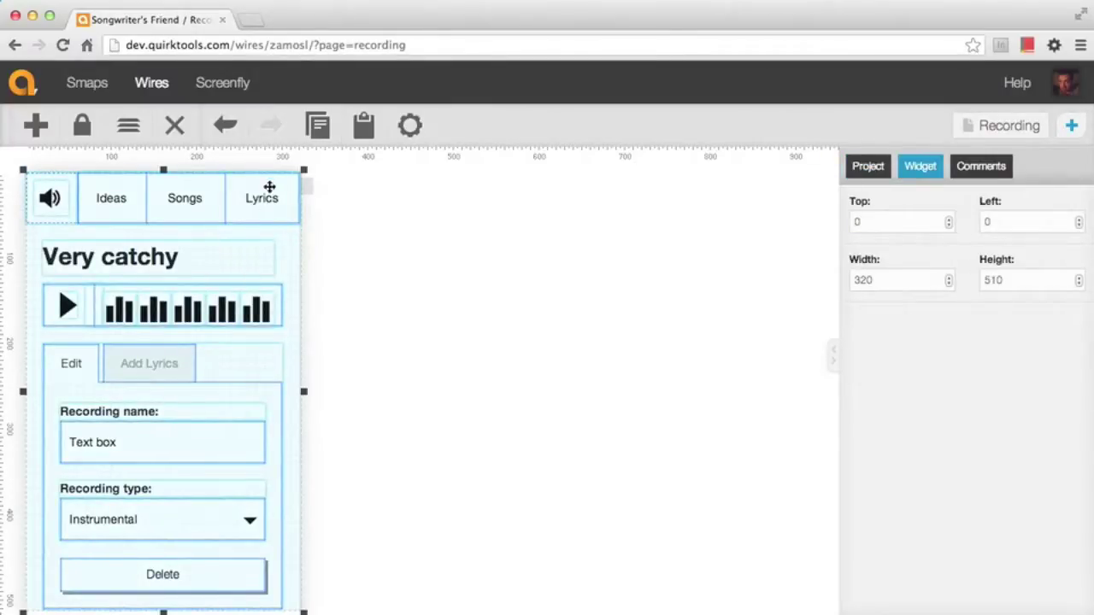
{"action": "left_click", "coordinate": [316, 133]}
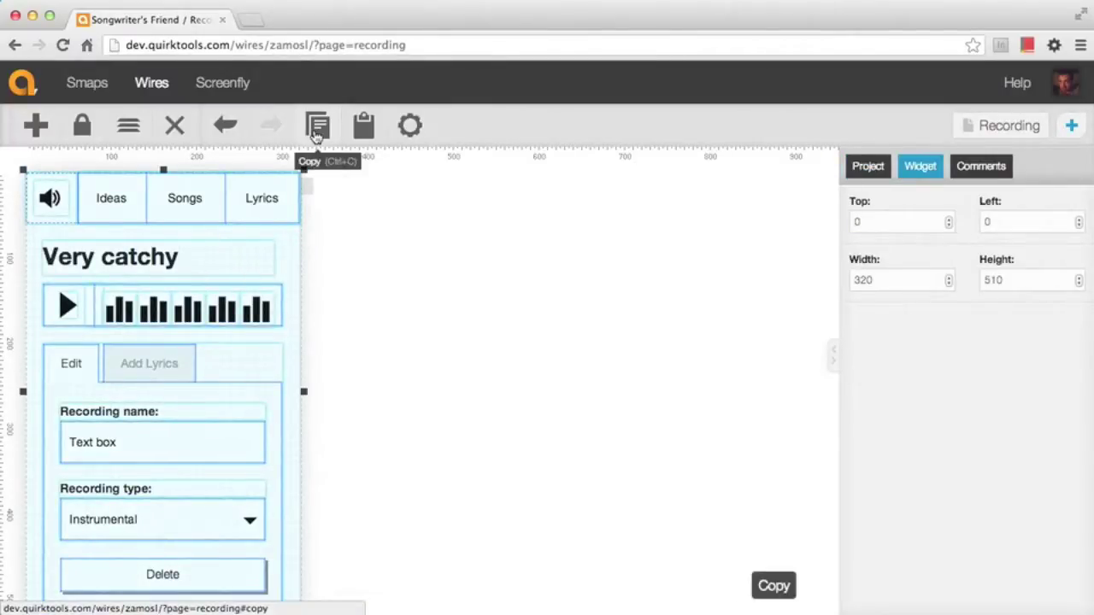
{"action": "left_click", "coordinate": [419, 209]}
{"action": "left_click", "coordinate": [1071, 128]}
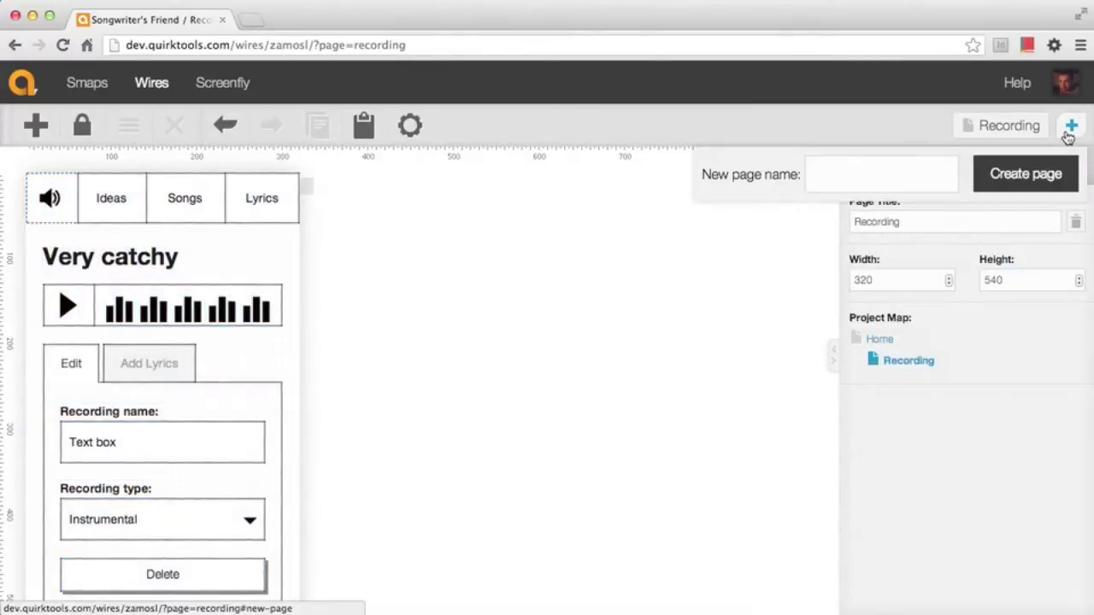
{"action": "type", "text": "Add Lyrics"}
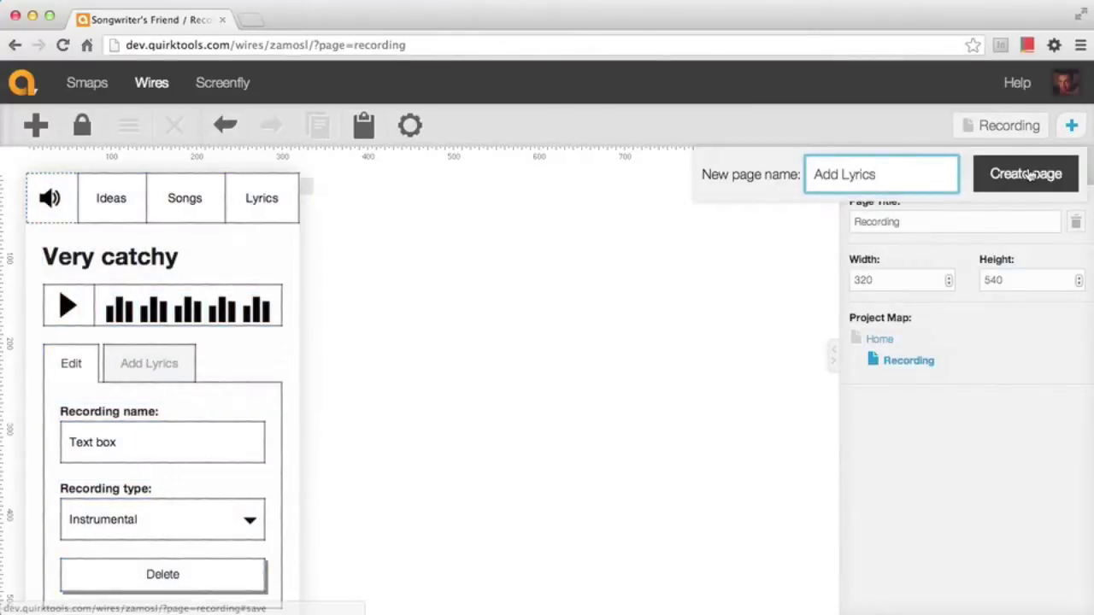
{"action": "left_click", "coordinate": [1030, 174]}
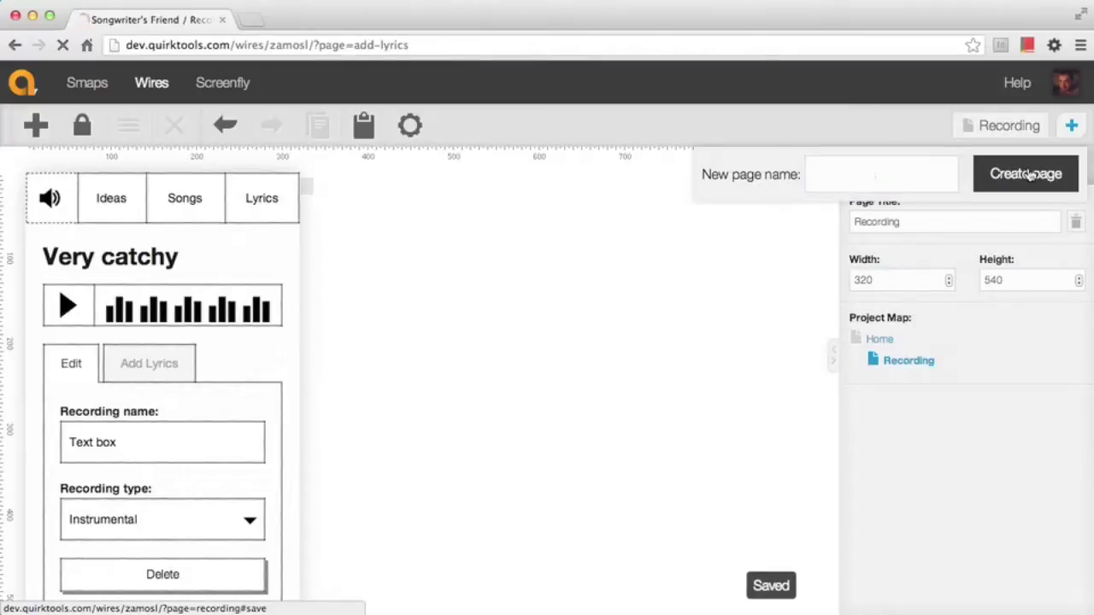
Paste the Recording wireframe onto Add Lyrics and make Add Lyrics the active tab
{"action": "left_click", "coordinate": [363, 118]}
{"action": "left_click", "coordinate": [356, 265]}
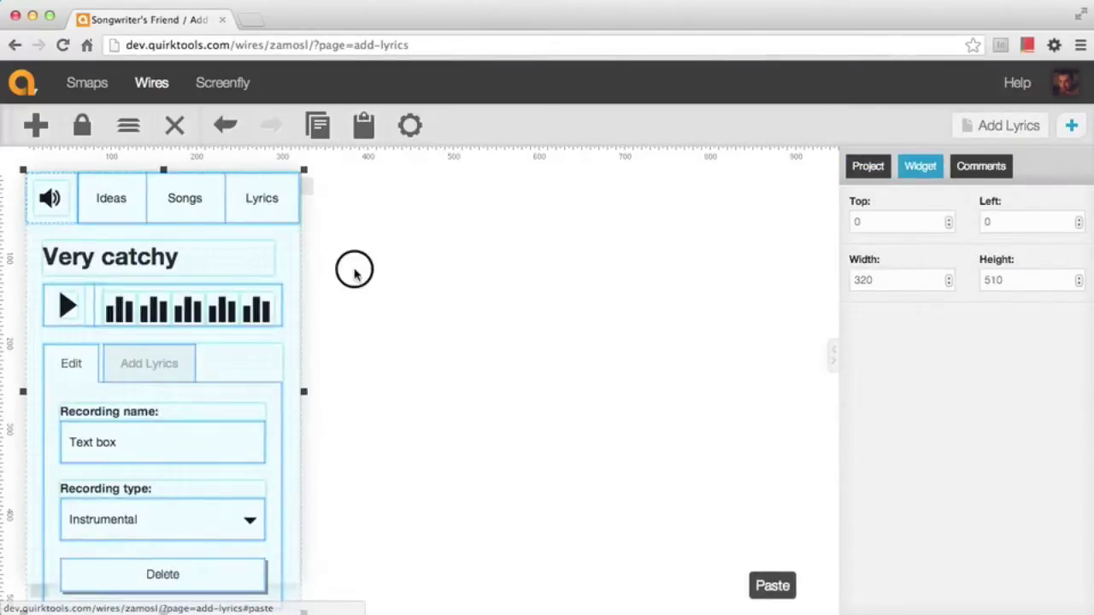
{"action": "scroll", "coordinate": [369, 287], "scroll_direction": "down", "scroll_amount": 1}
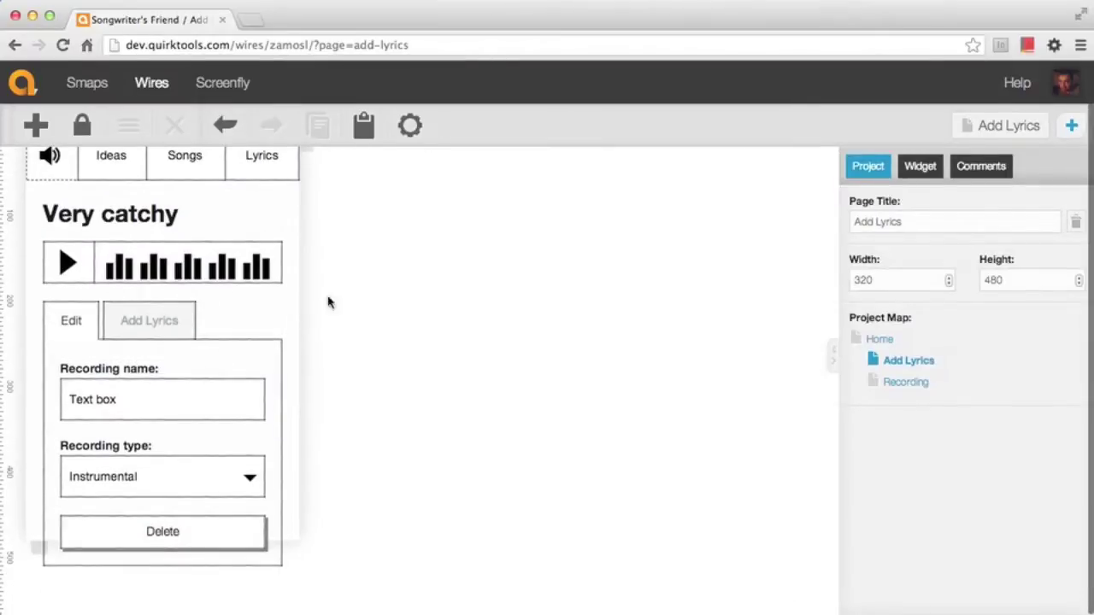
{"action": "left_click", "coordinate": [179, 331]}
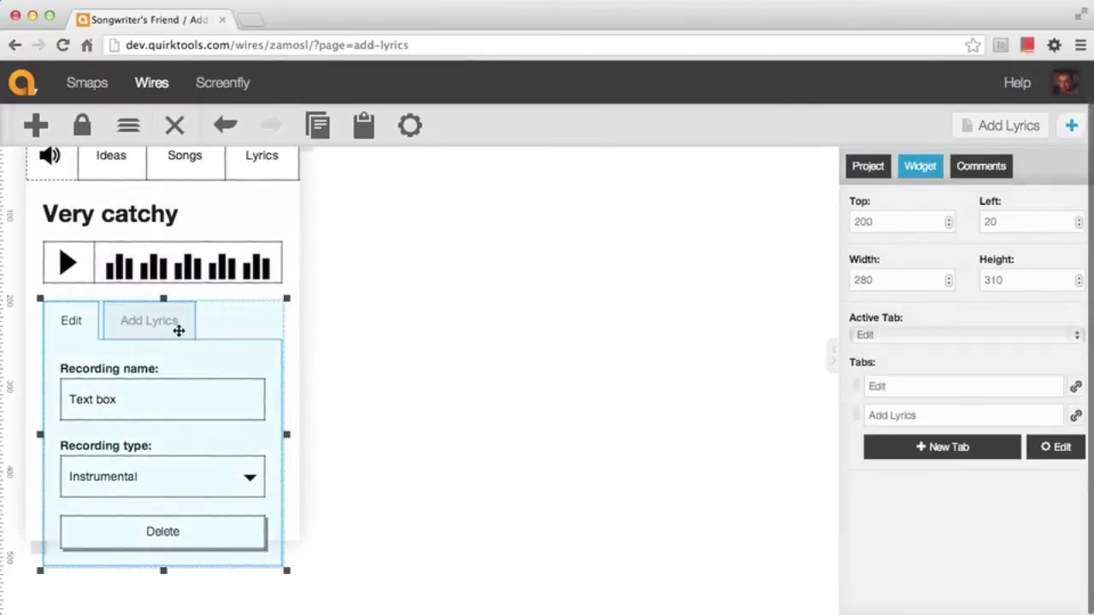
{"action": "left_click", "coordinate": [914, 335]}
{"action": "left_click", "coordinate": [902, 351]}
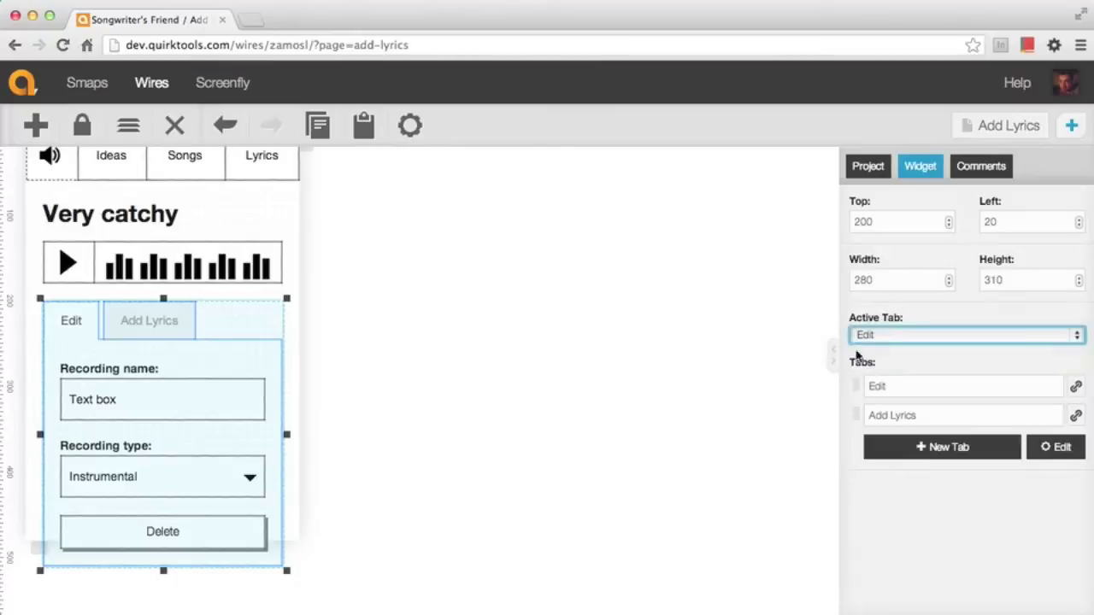
{"action": "left_click", "coordinate": [374, 376]}
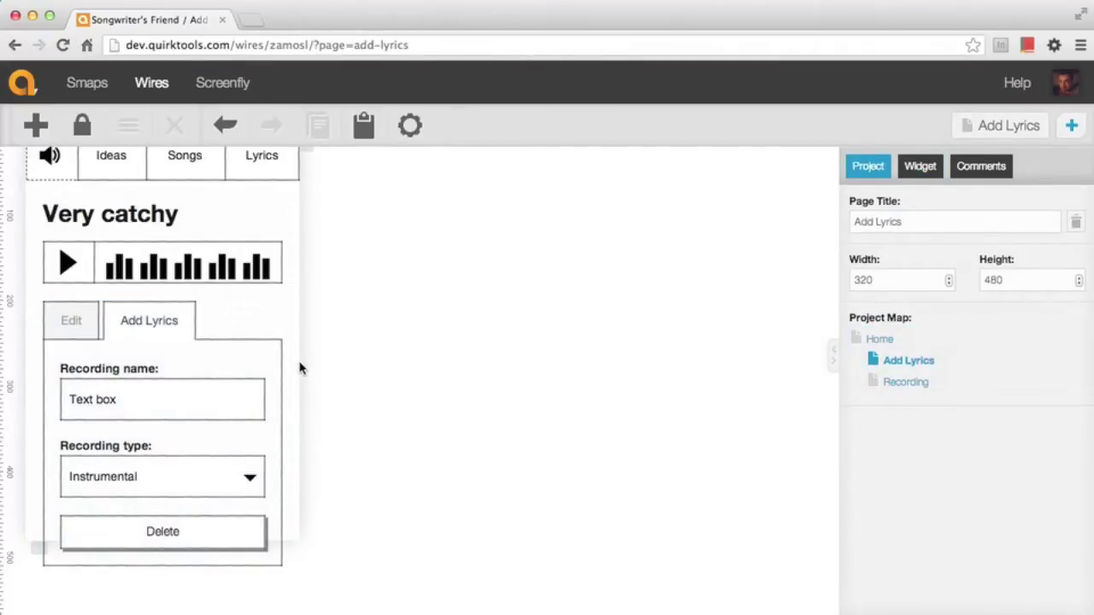
Remove the Recording type dropdown and Delete button, lengthen the page, and relabel the field 'Lyrics:'
{"action": "left_click_drag", "start_coordinate": [320, 420], "coordinate": [39, 566]}
{"action": "key", "text": "Delete"}
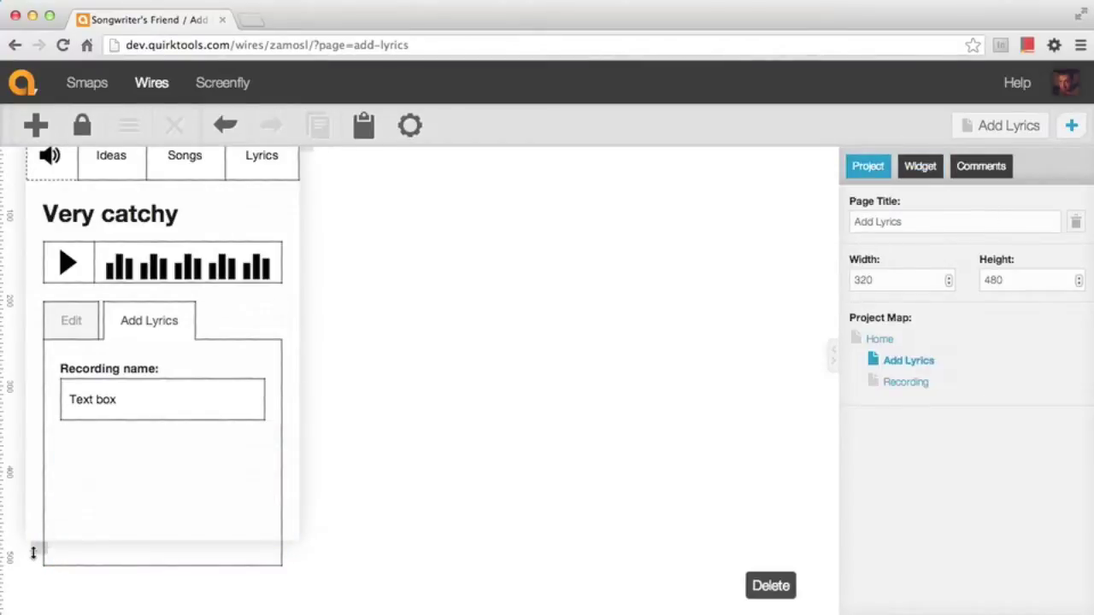
{"action": "left_click_drag", "start_coordinate": [37, 552], "coordinate": [34, 593]}
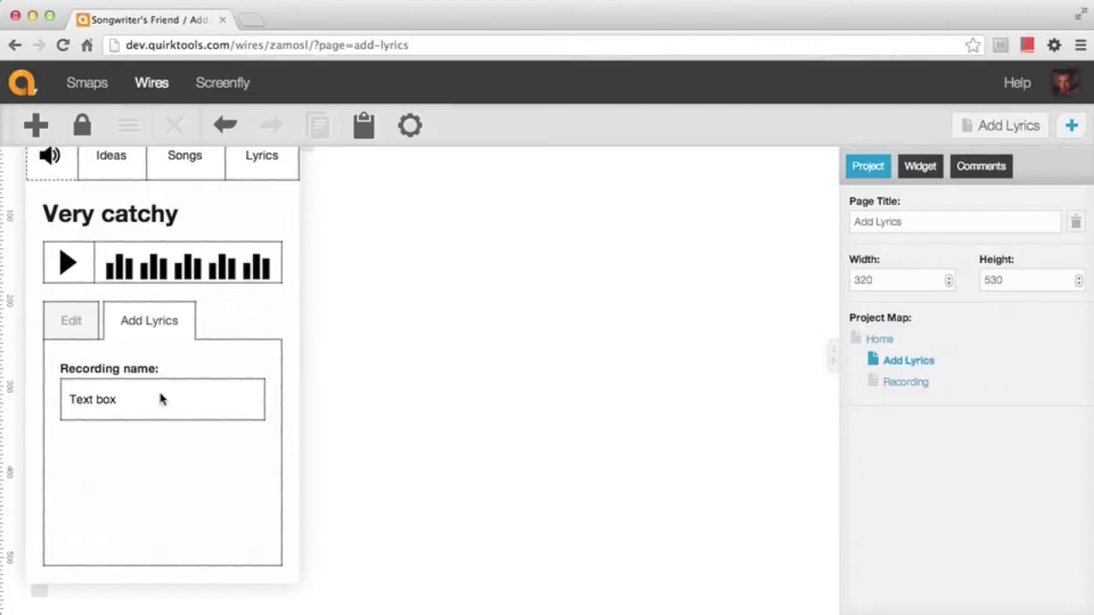
{"action": "left_click", "coordinate": [141, 372]}
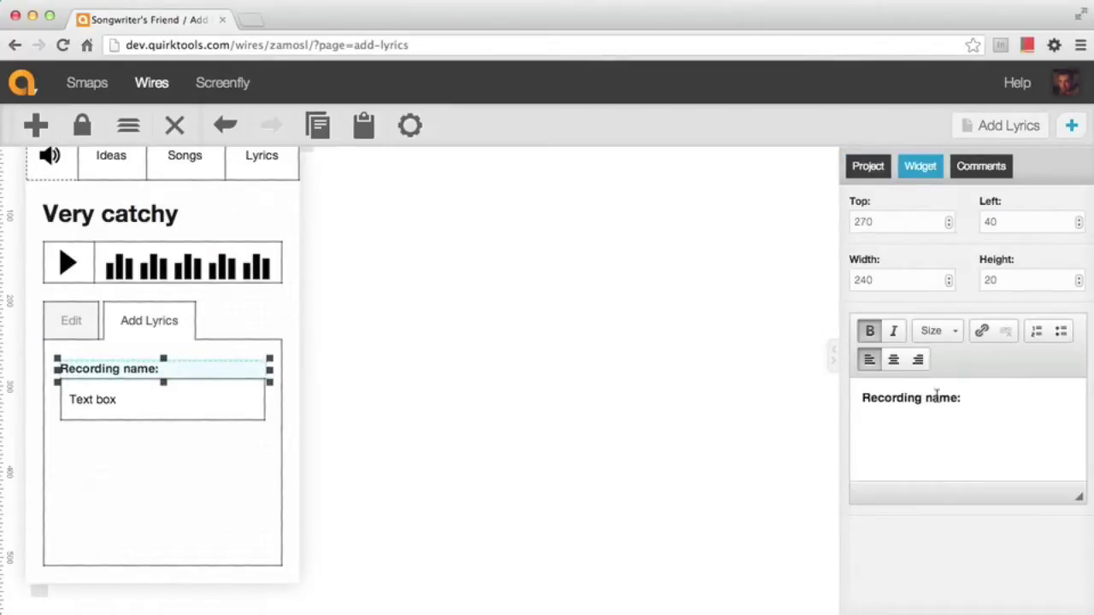
{"action": "left_click_drag", "start_coordinate": [955, 397], "coordinate": [846, 397]}
{"action": "type", "text": "Lyrics:"}
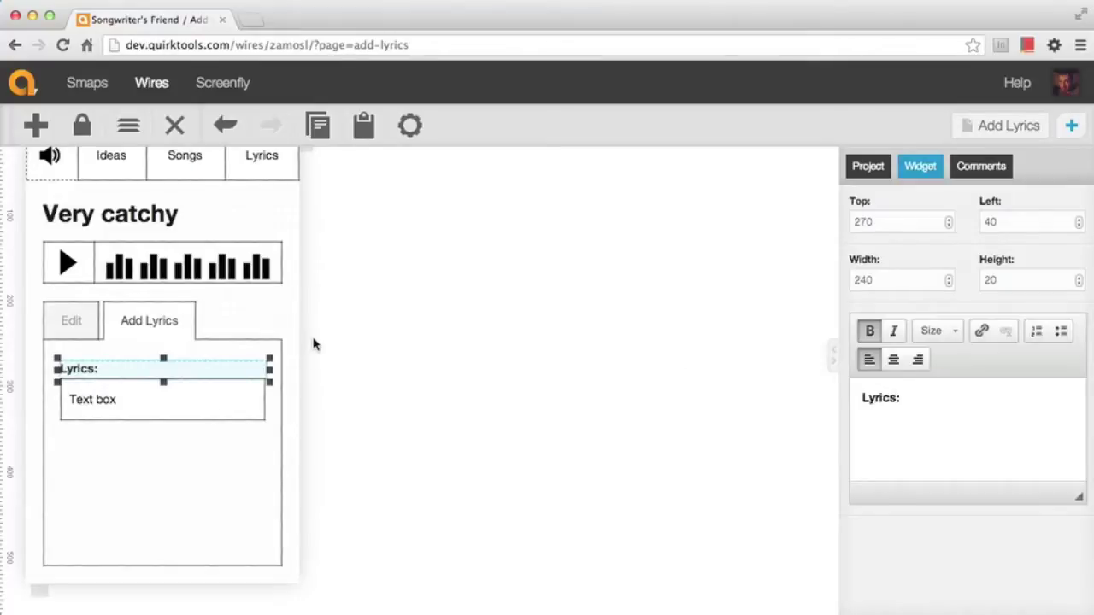
{"action": "left_click", "coordinate": [313, 343]}
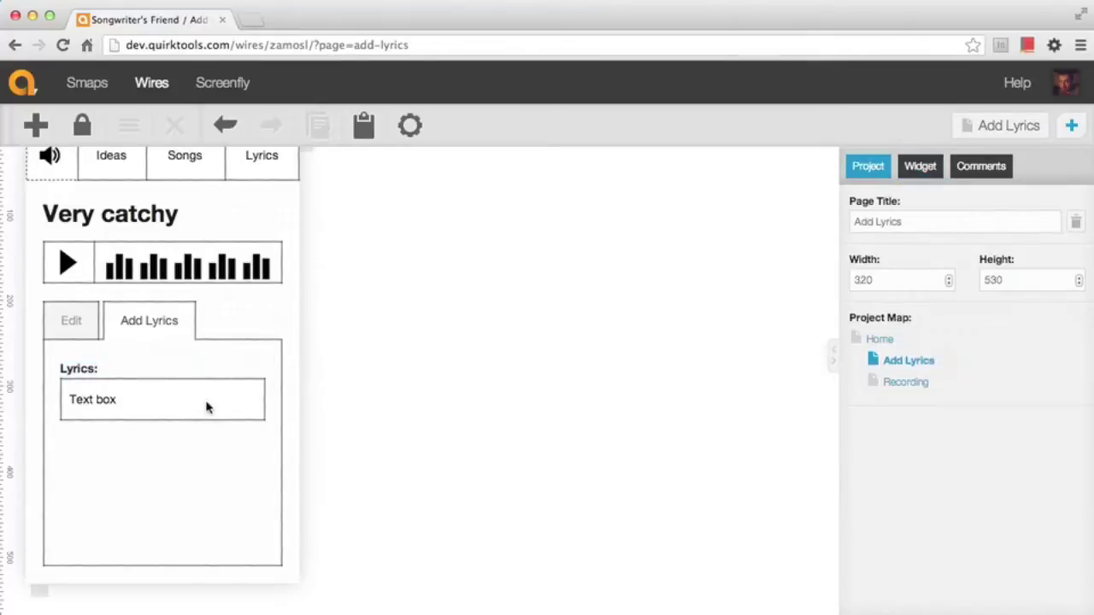
Make the field a 200-high Text Area holding 'Lorem ipsum oolor' and 'sit amet' on two lines
{"action": "left_click", "coordinate": [205, 408]}
{"action": "left_click_drag", "start_coordinate": [163, 424], "coordinate": [156, 551]}
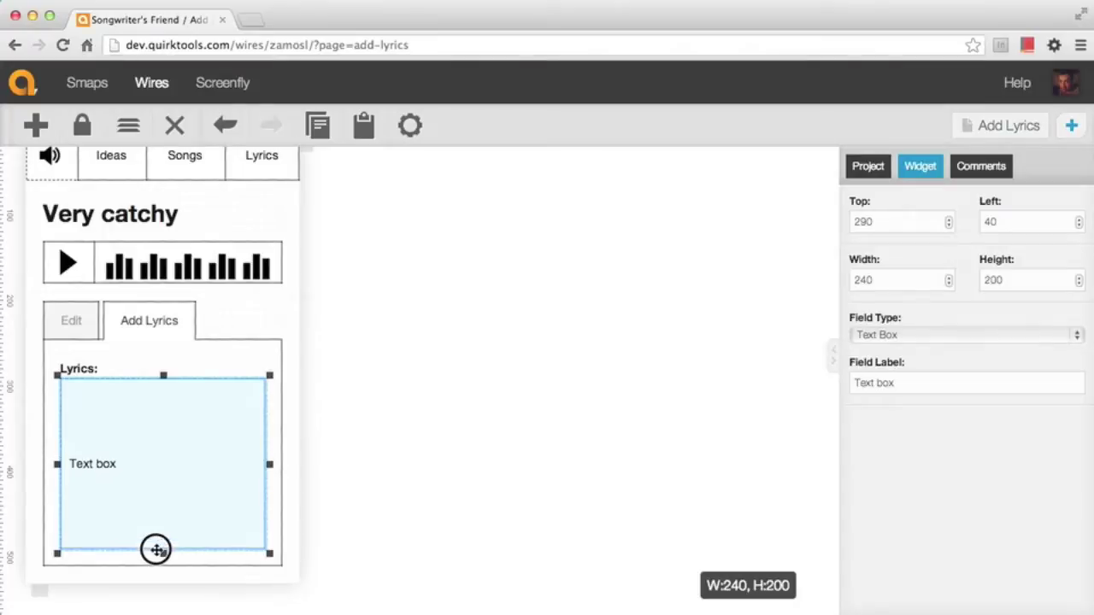
{"action": "left_click", "coordinate": [959, 340]}
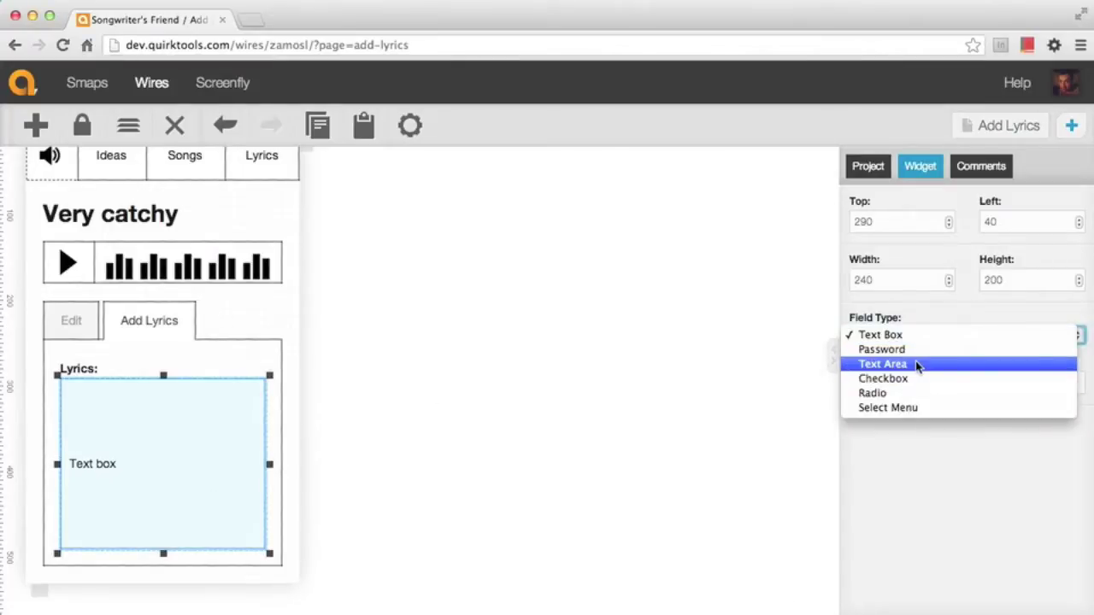
{"action": "left_click", "coordinate": [915, 365]}
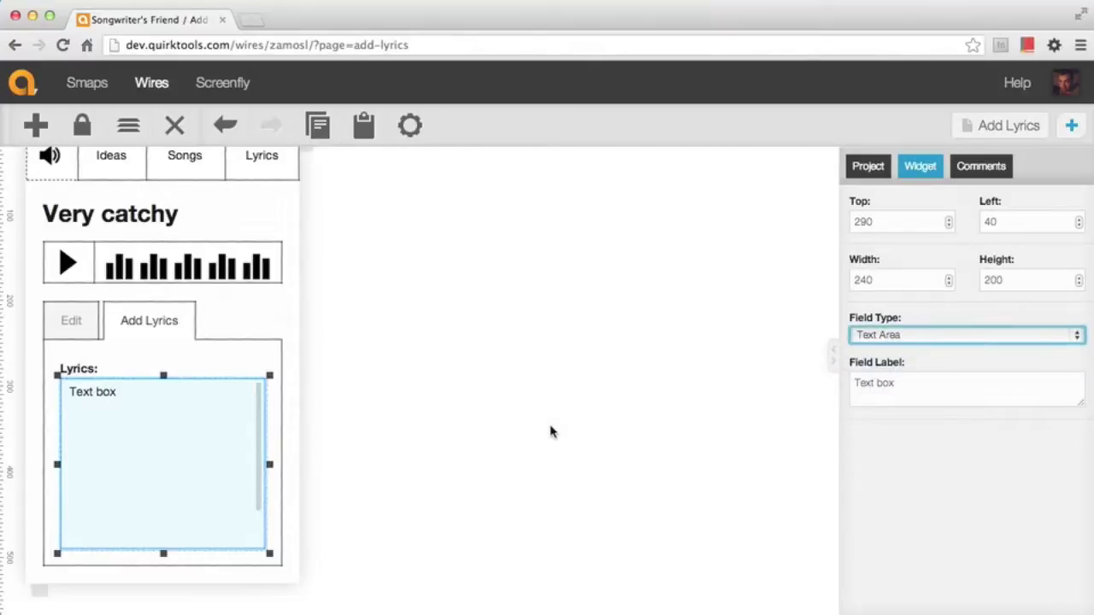
{"action": "left_click", "coordinate": [927, 387]}
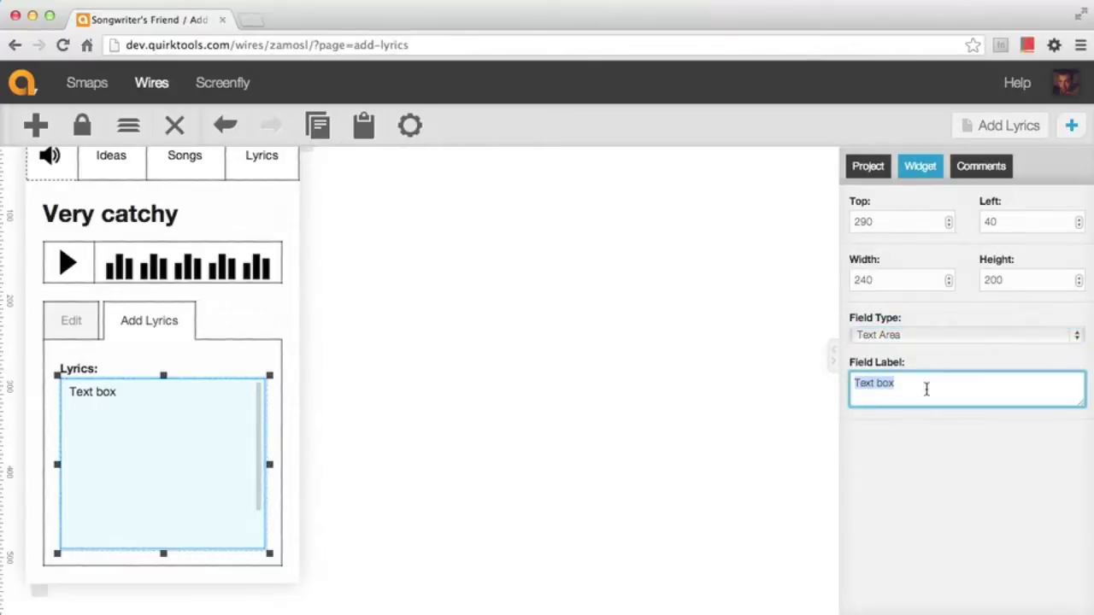
{"action": "type", "text": "Lorem ipsu"}
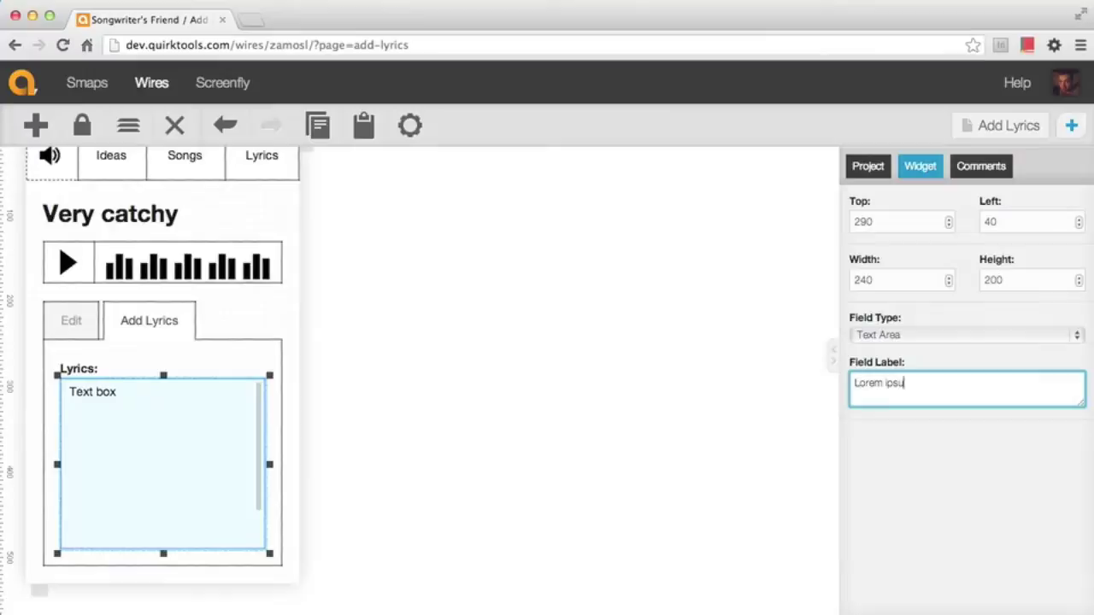
{"action": "type", "text": "m oolor"}
{"action": "key", "text": "Return"}
{"action": "type", "text": "sit amet"}
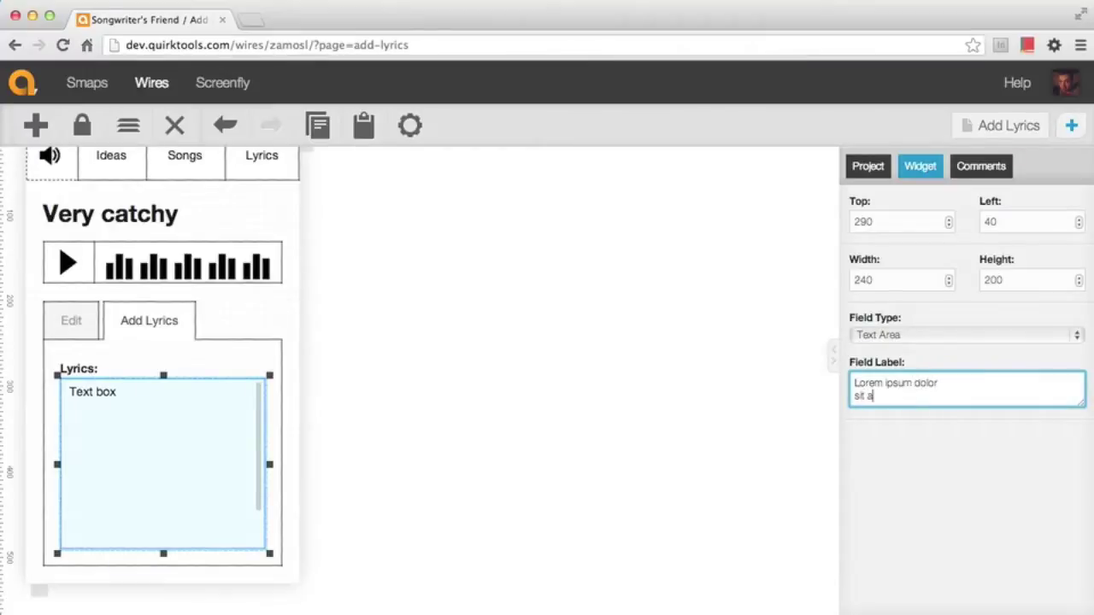
{"action": "left_click", "coordinate": [500, 419]}
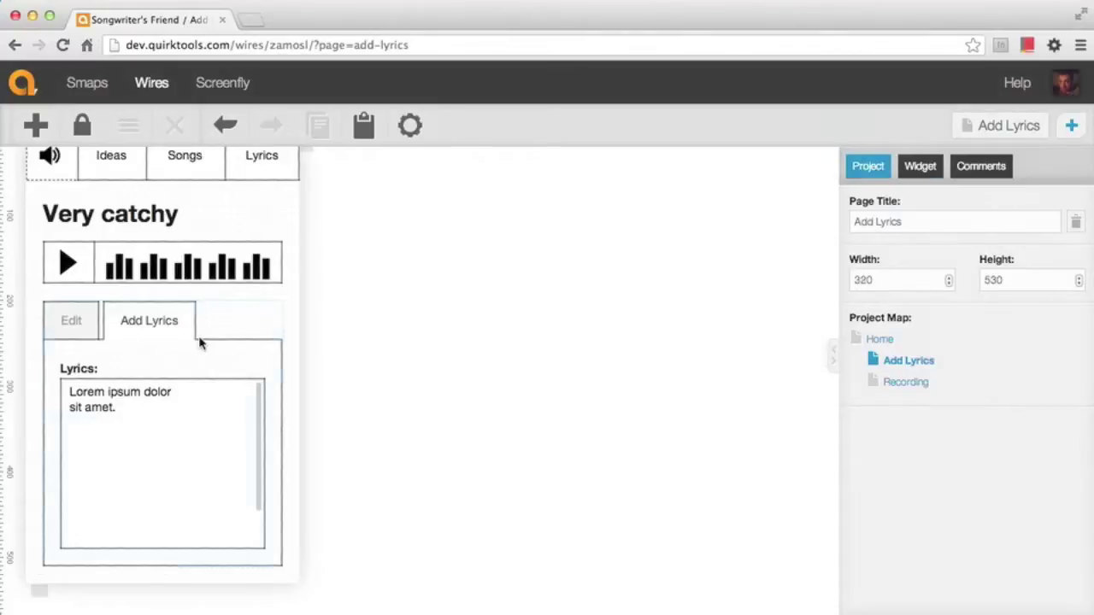
Link the Edit tab on the Add Lyrics page to the Recording page
{"action": "left_click", "coordinate": [201, 341]}
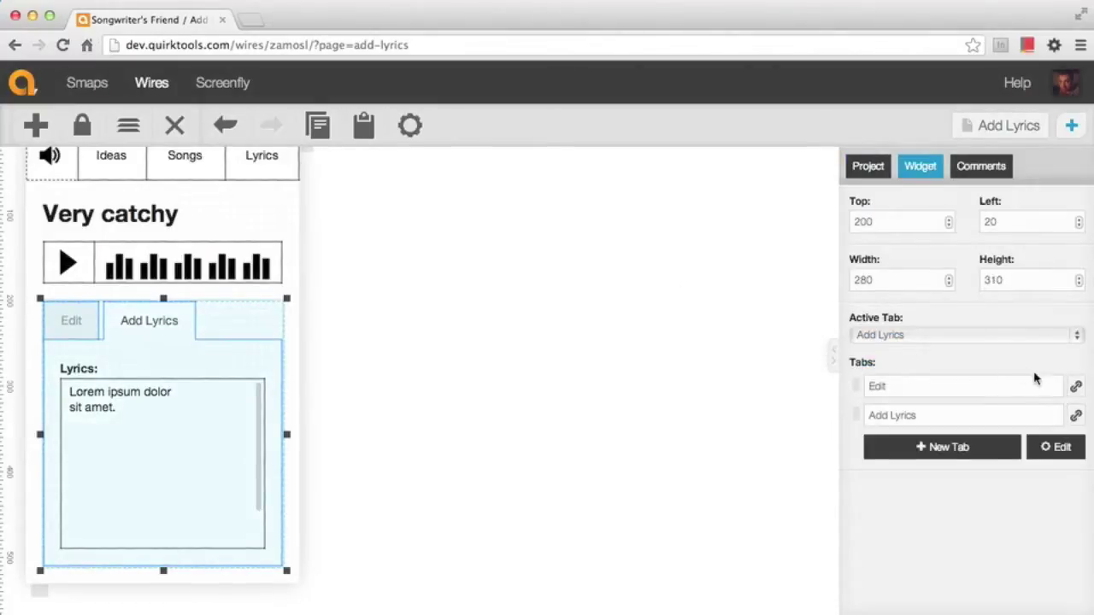
{"action": "left_click", "coordinate": [1076, 389]}
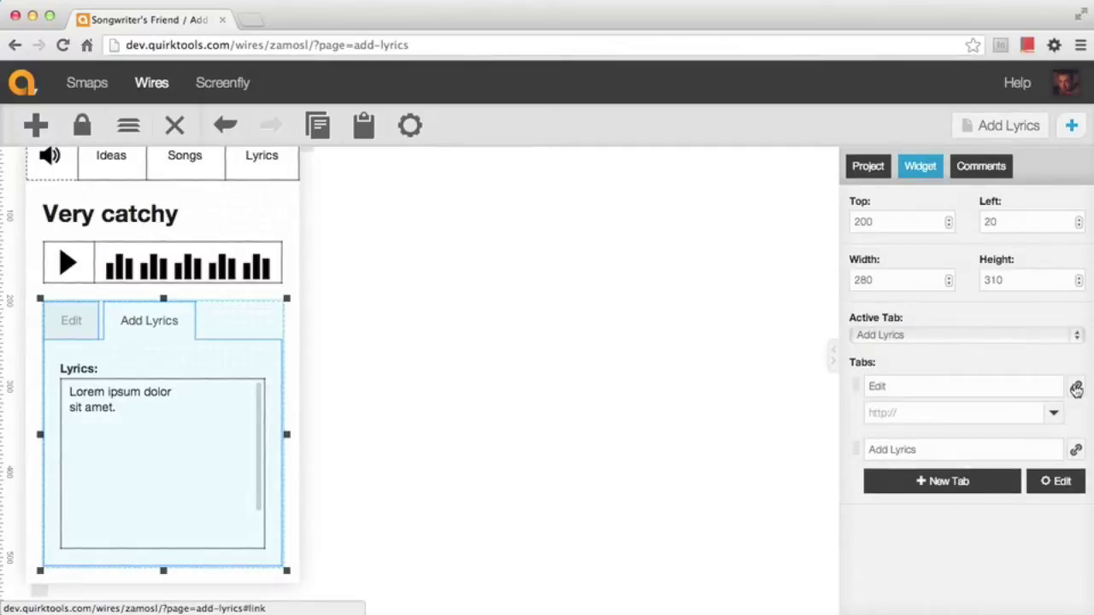
{"action": "left_click", "coordinate": [1055, 417]}
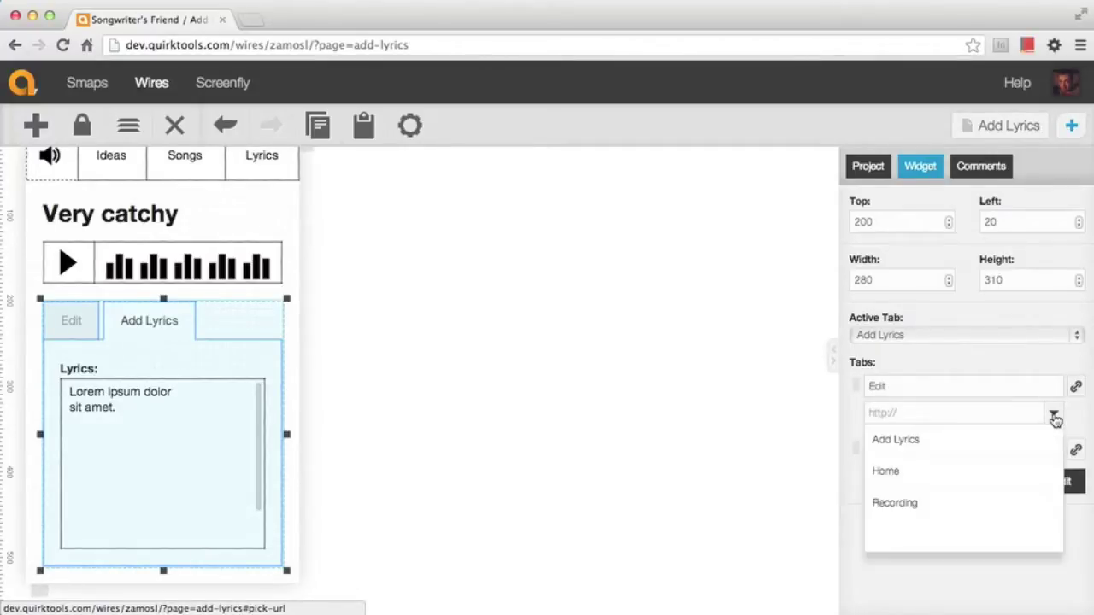
{"action": "left_click", "coordinate": [977, 508]}
{"action": "left_click", "coordinate": [478, 366]}
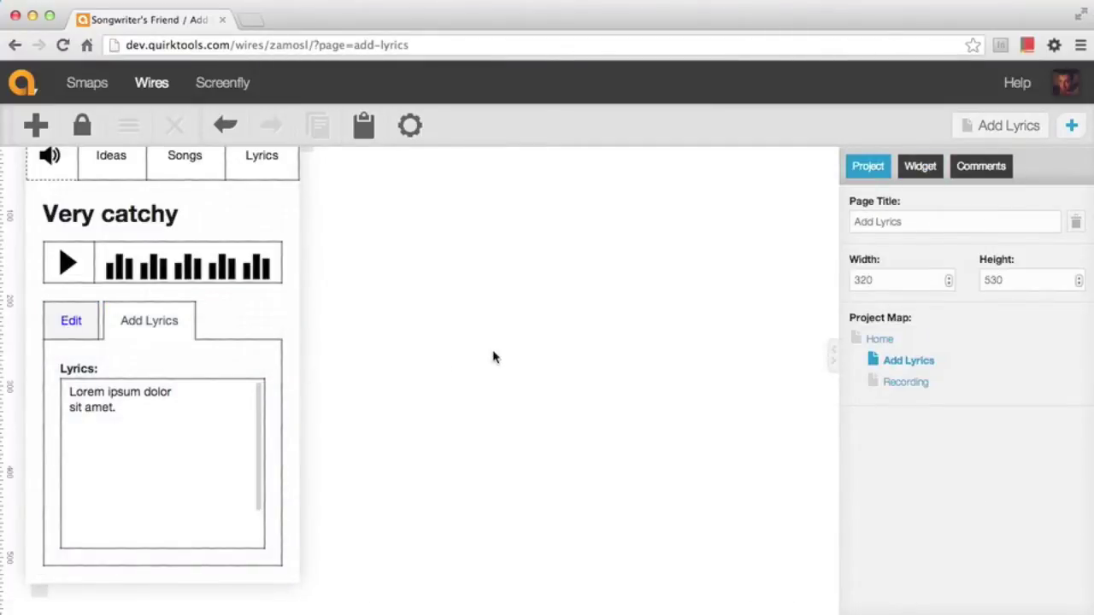
On the Recording page, link the Add Lyrics tab to the Add Lyrics page
{"action": "left_click", "coordinate": [904, 383]}
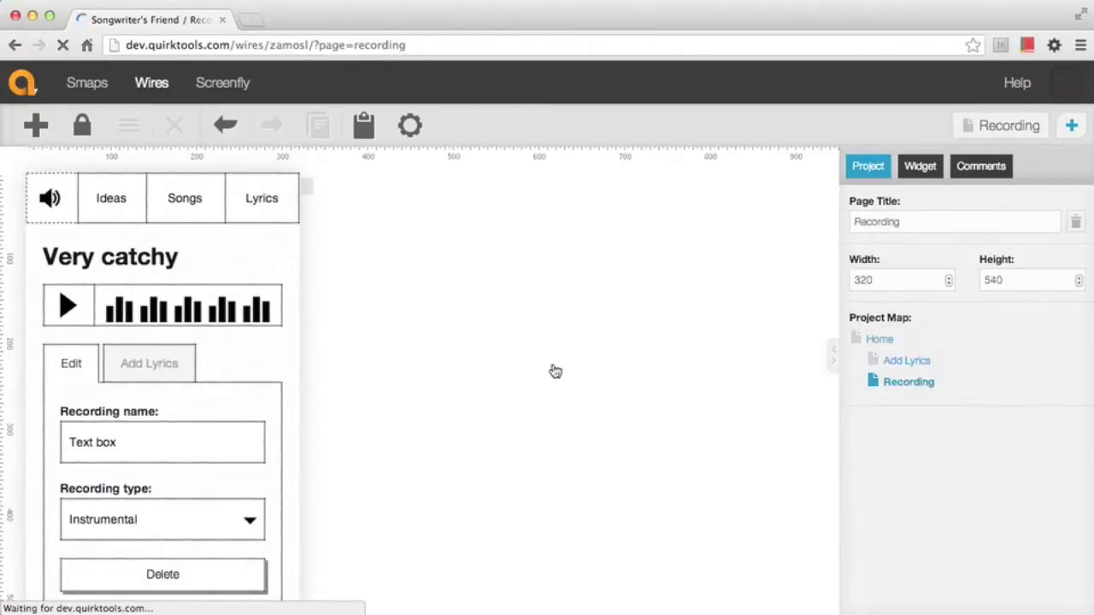
{"action": "left_click", "coordinate": [155, 362]}
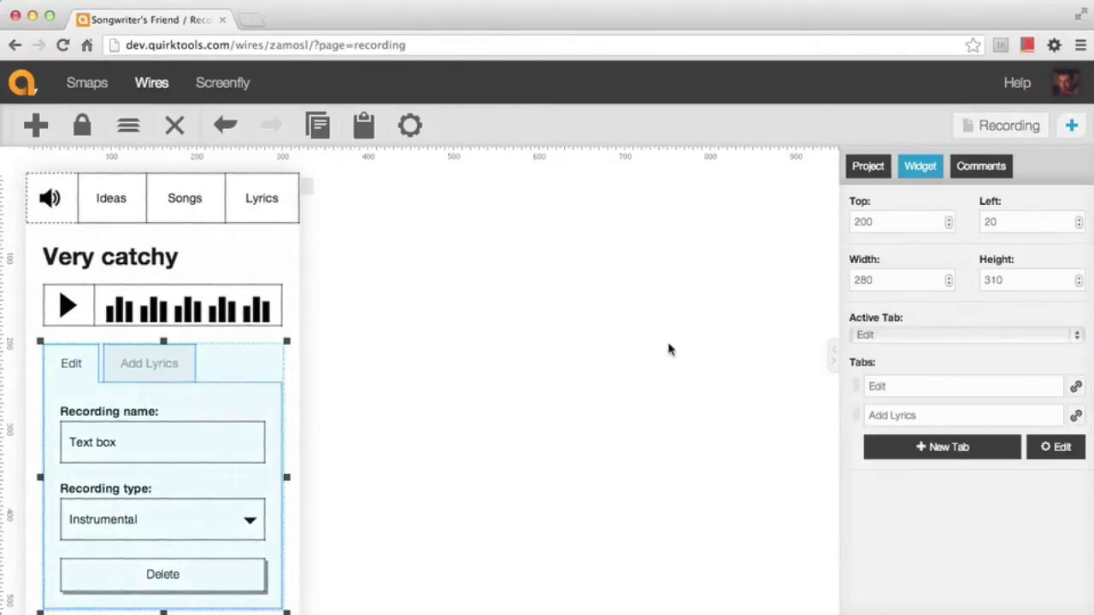
{"action": "left_click", "coordinate": [1076, 416]}
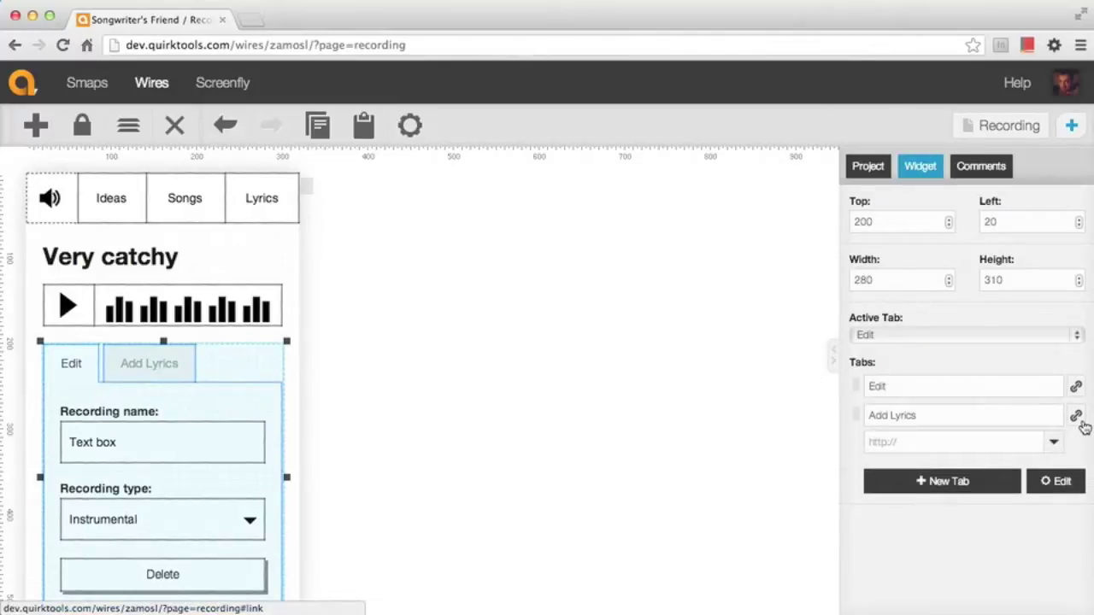
{"action": "left_click", "coordinate": [1056, 444]}
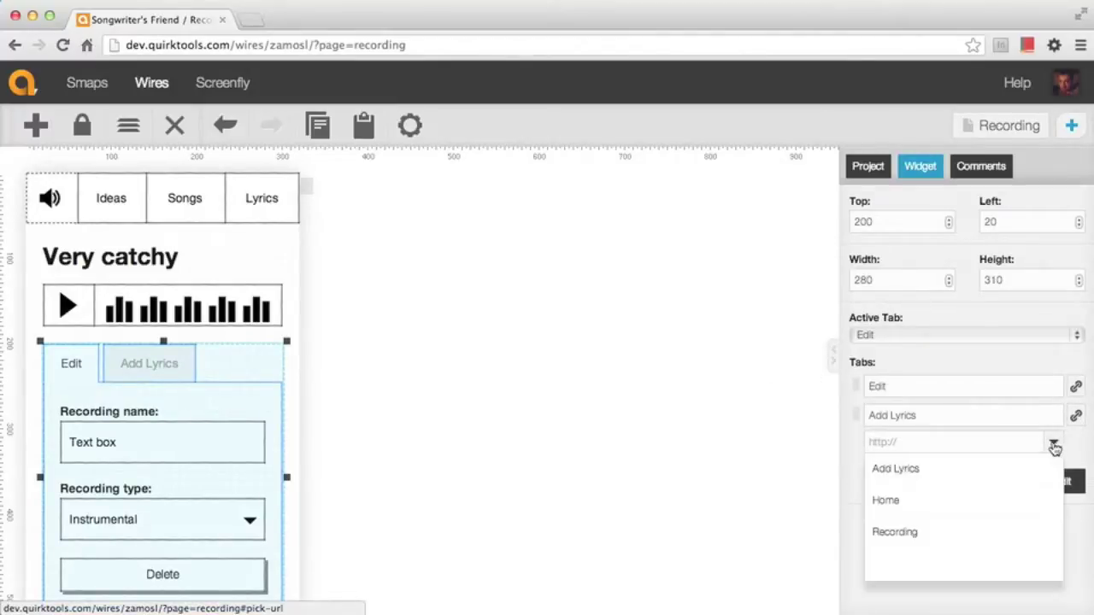
{"action": "left_click", "coordinate": [908, 471]}
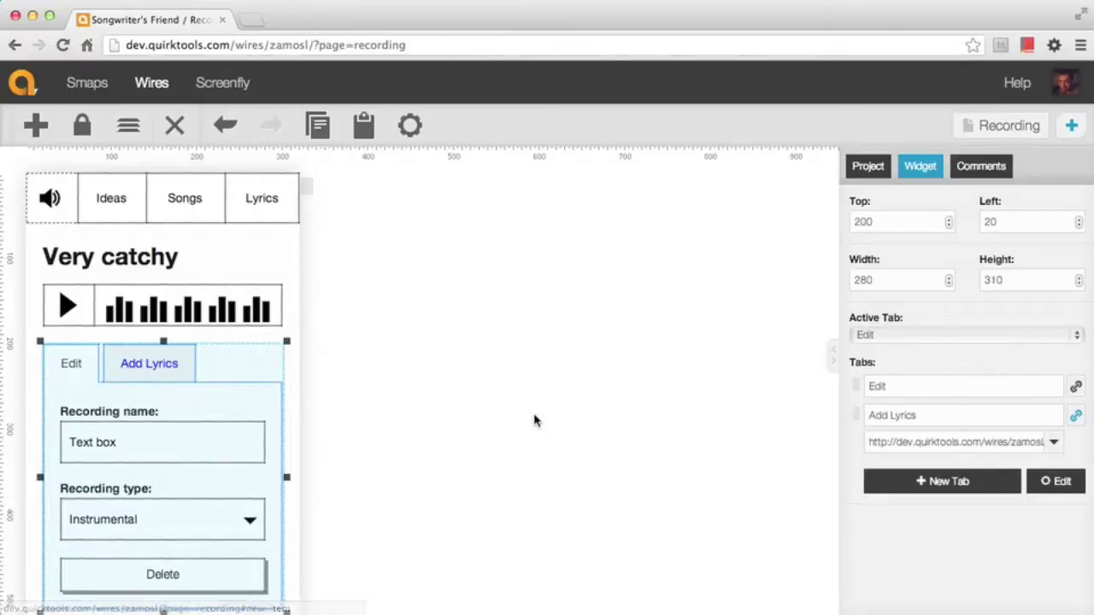
{"action": "left_click", "coordinate": [496, 417]}
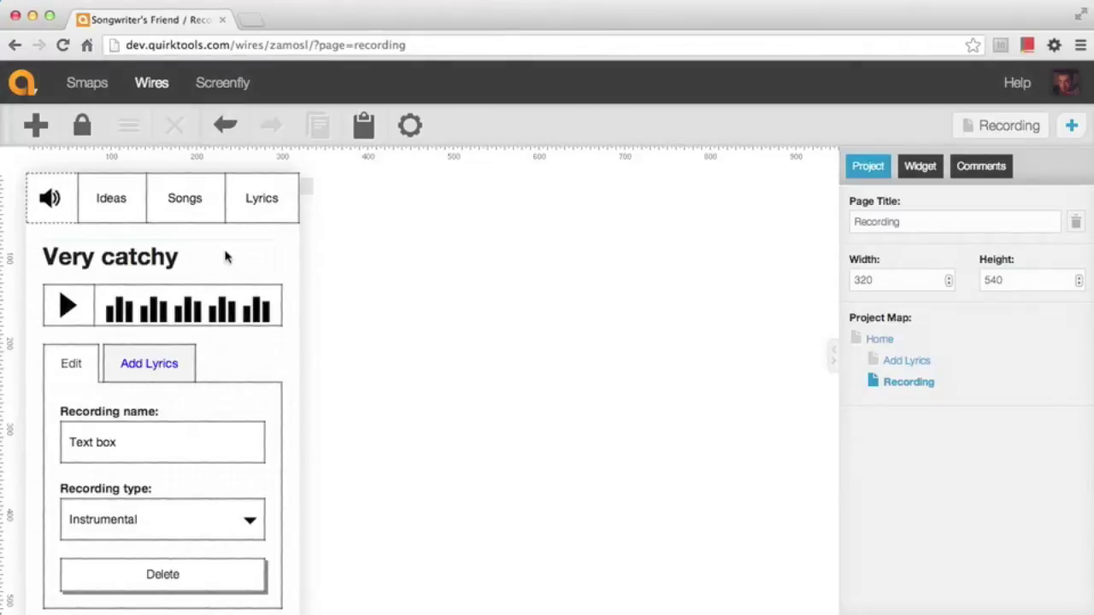
Link the speaker icon on the Recording page to the Home page
{"action": "left_click", "coordinate": [49, 200]}
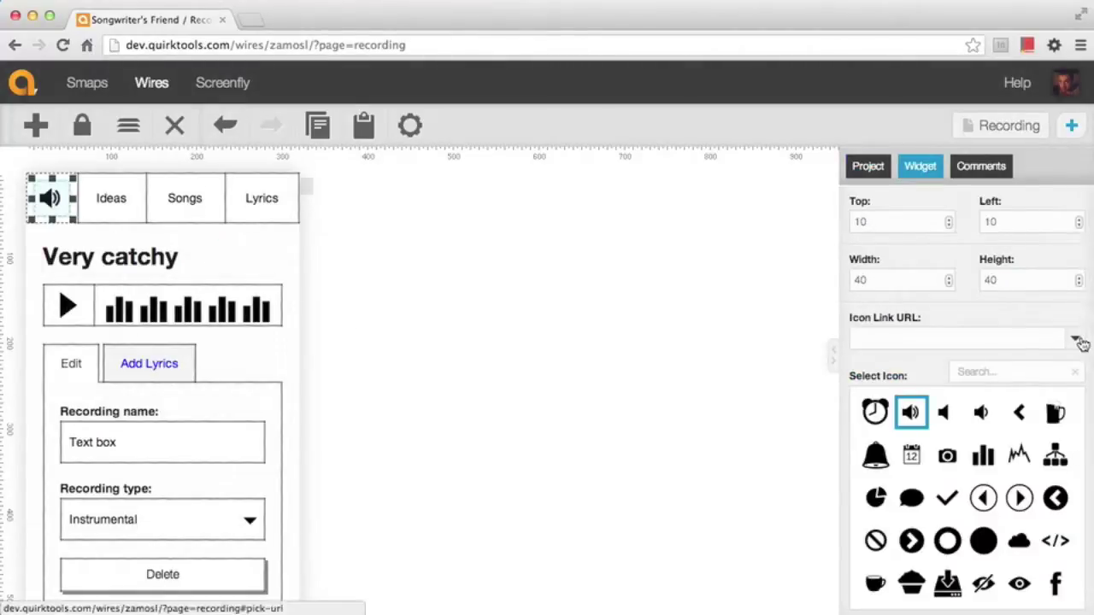
{"action": "left_click", "coordinate": [1074, 339]}
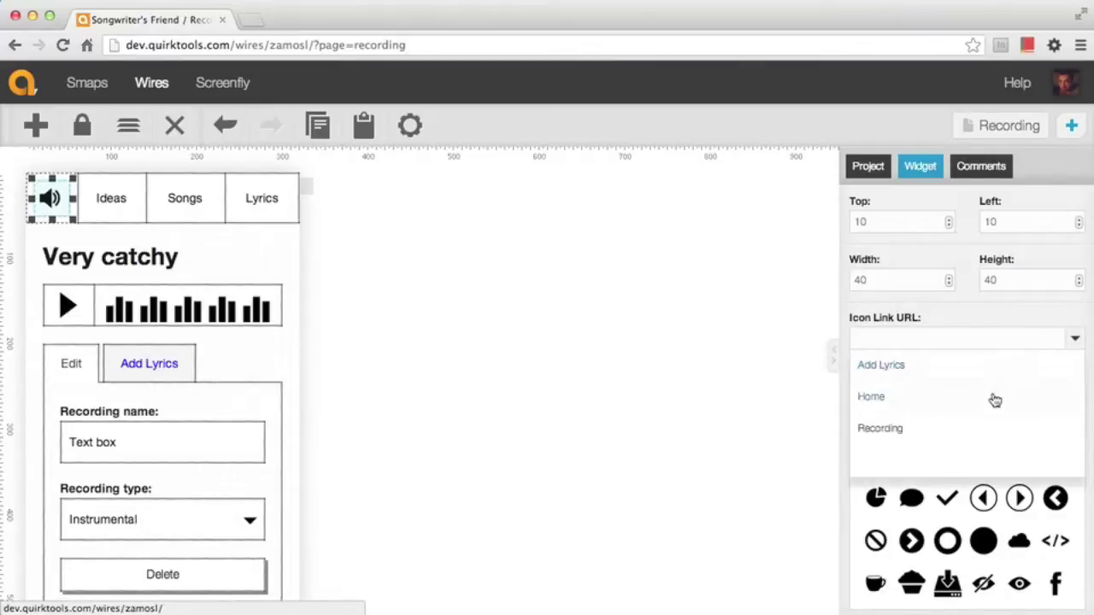
{"action": "left_click", "coordinate": [921, 409]}
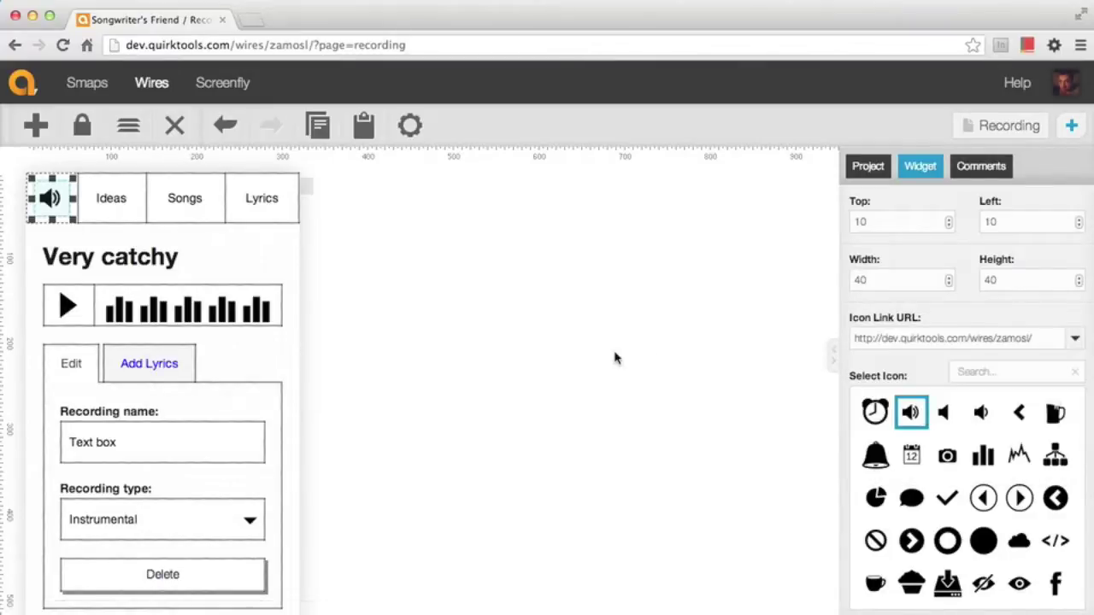
{"action": "left_click", "coordinate": [430, 267]}
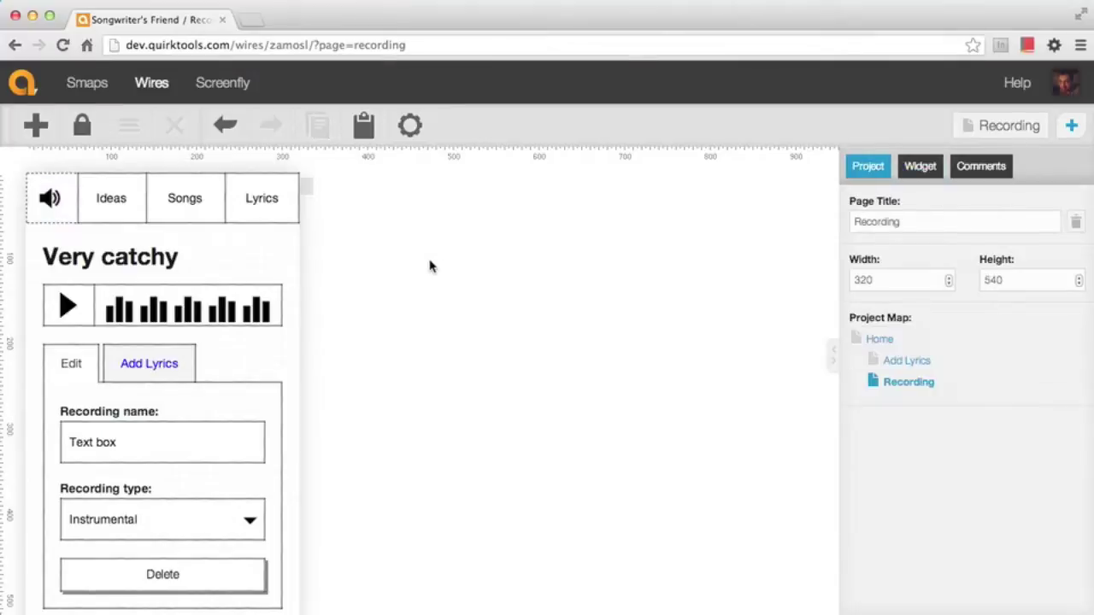
Link the Add Lyrics page's speaker icon to Home as well, then go to Home
{"action": "left_click", "coordinate": [876, 373]}
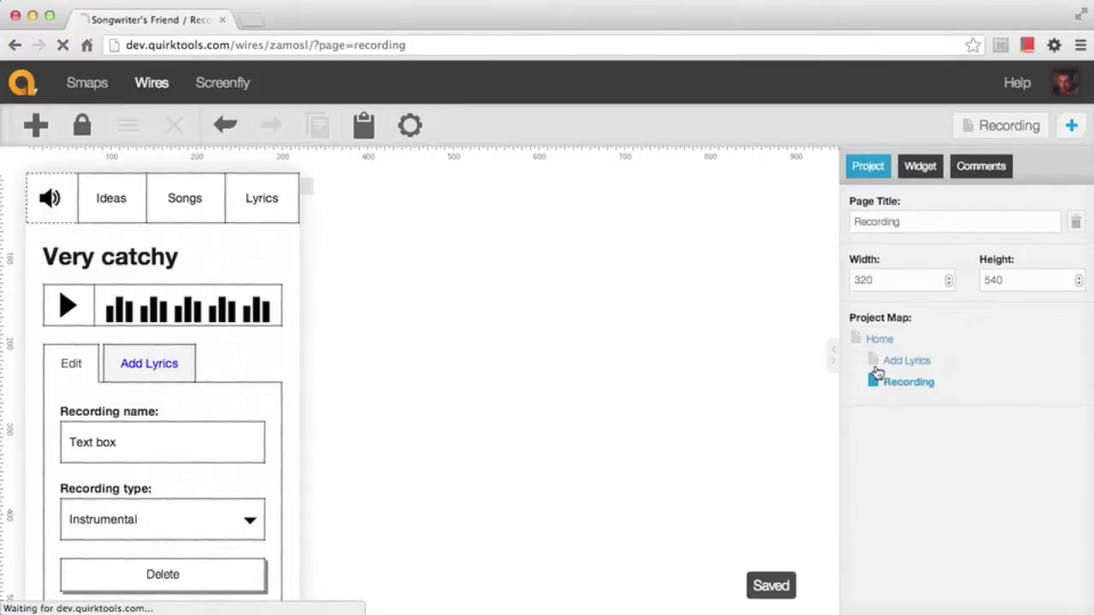
{"action": "left_click", "coordinate": [53, 198]}
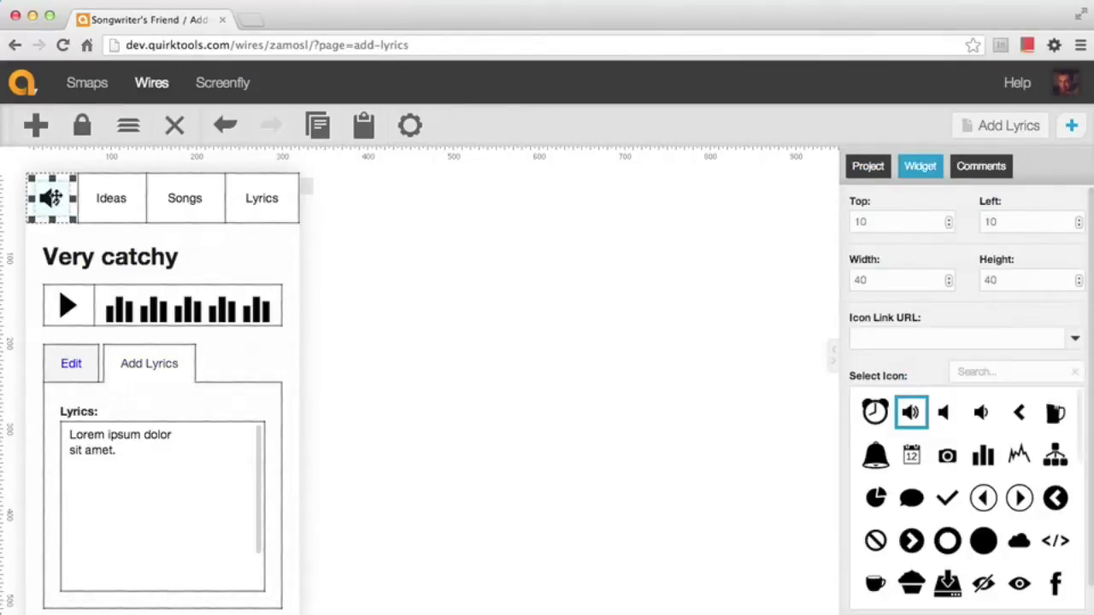
{"action": "left_click", "coordinate": [1079, 346]}
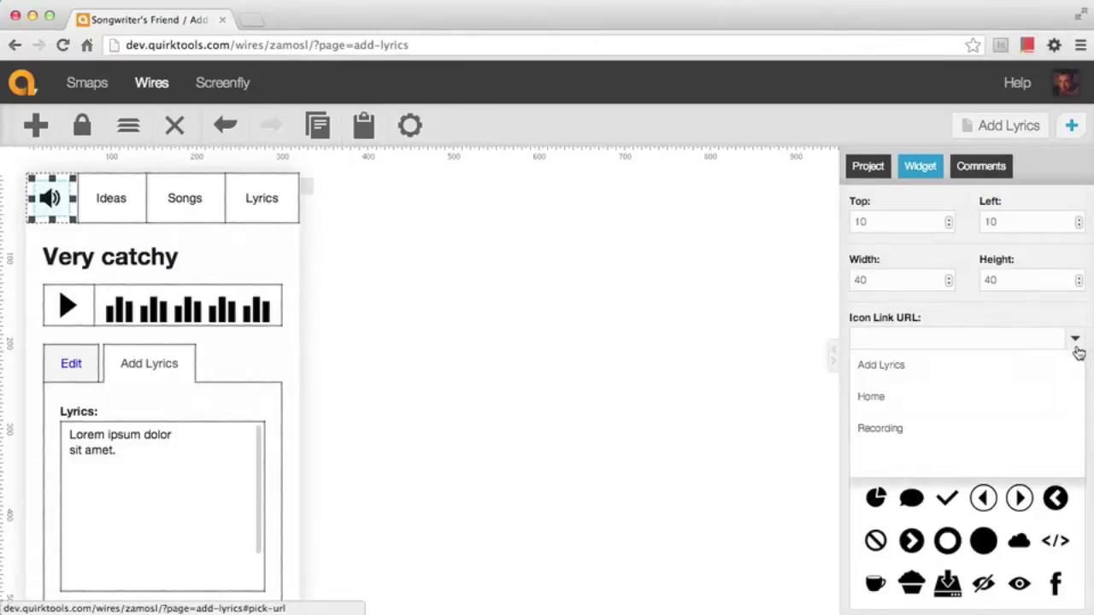
{"action": "left_click", "coordinate": [994, 393]}
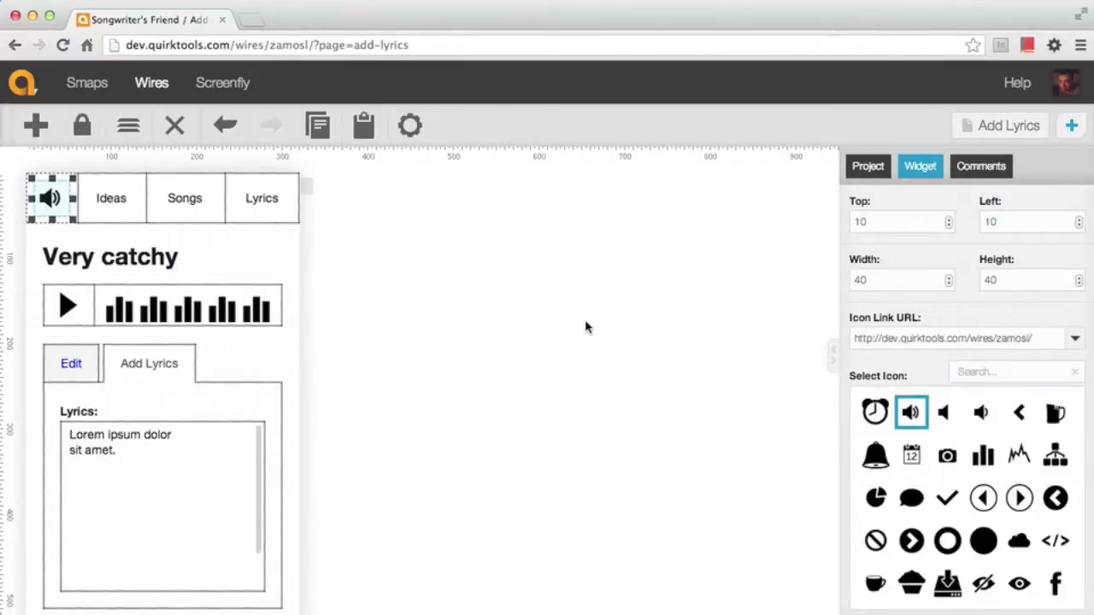
{"action": "left_click", "coordinate": [586, 326]}
{"action": "left_click", "coordinate": [879, 339]}
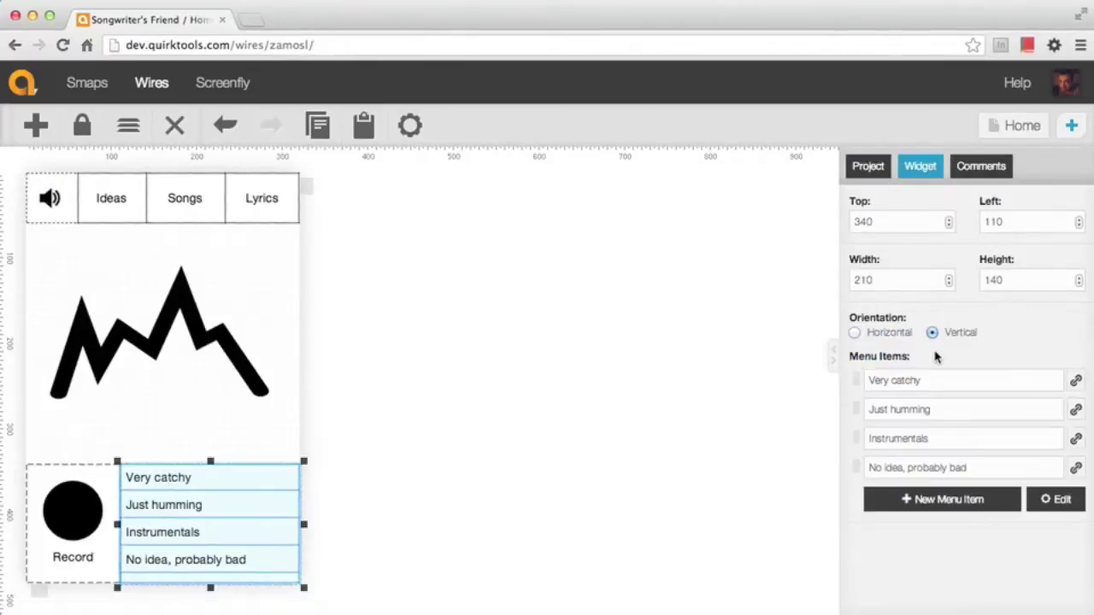
Link the 'Very catchy' item in the Home page's menu list to the Recording page
{"action": "left_click", "coordinate": [971, 372]}
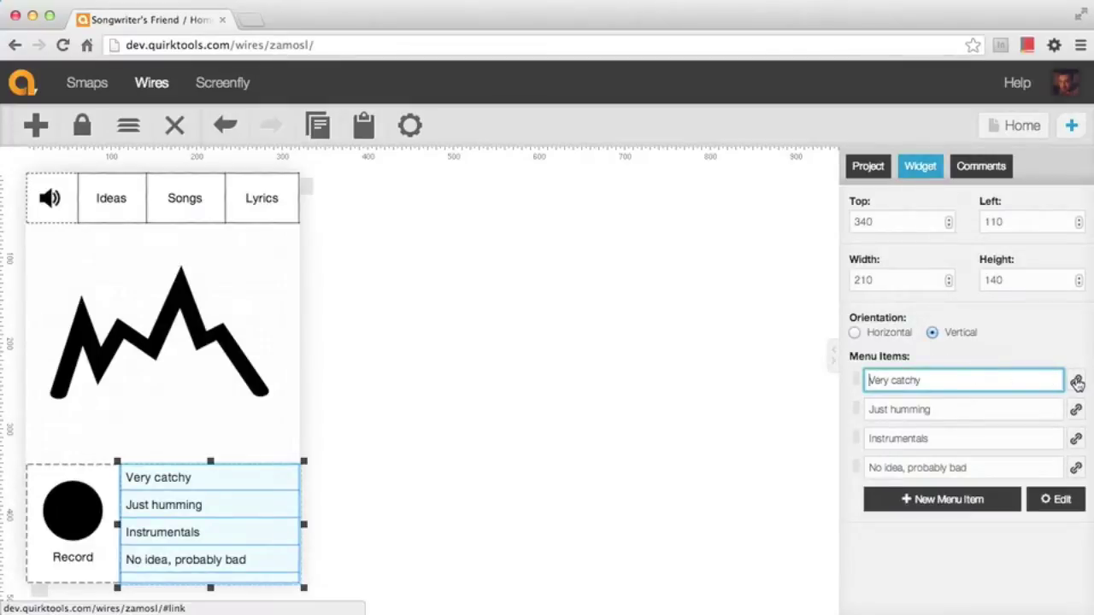
{"action": "left_click", "coordinate": [1076, 380]}
{"action": "left_click", "coordinate": [1052, 407]}
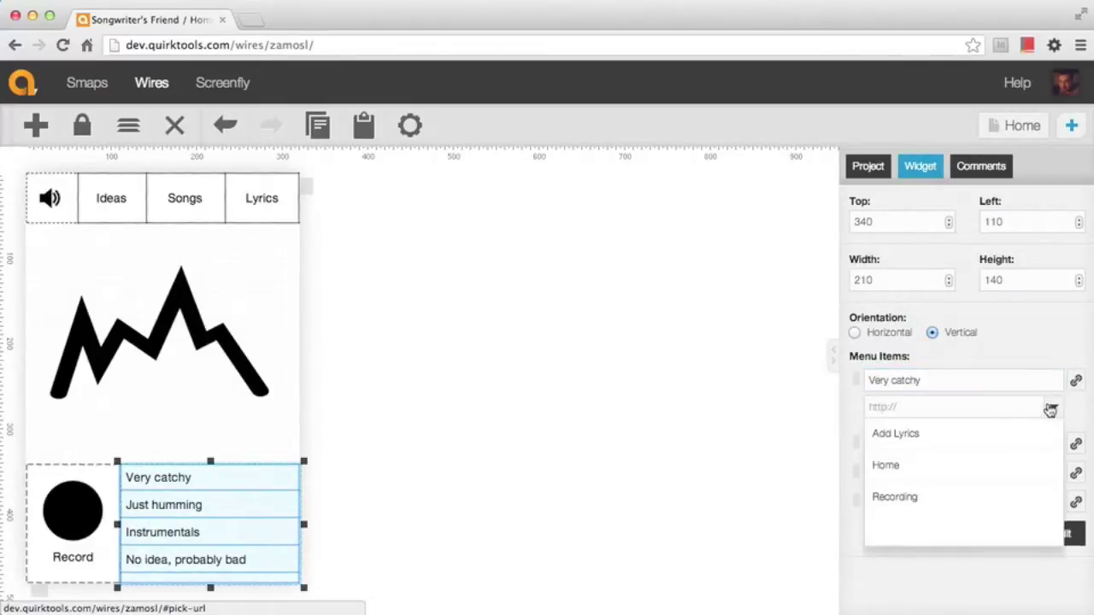
{"action": "left_click", "coordinate": [933, 504]}
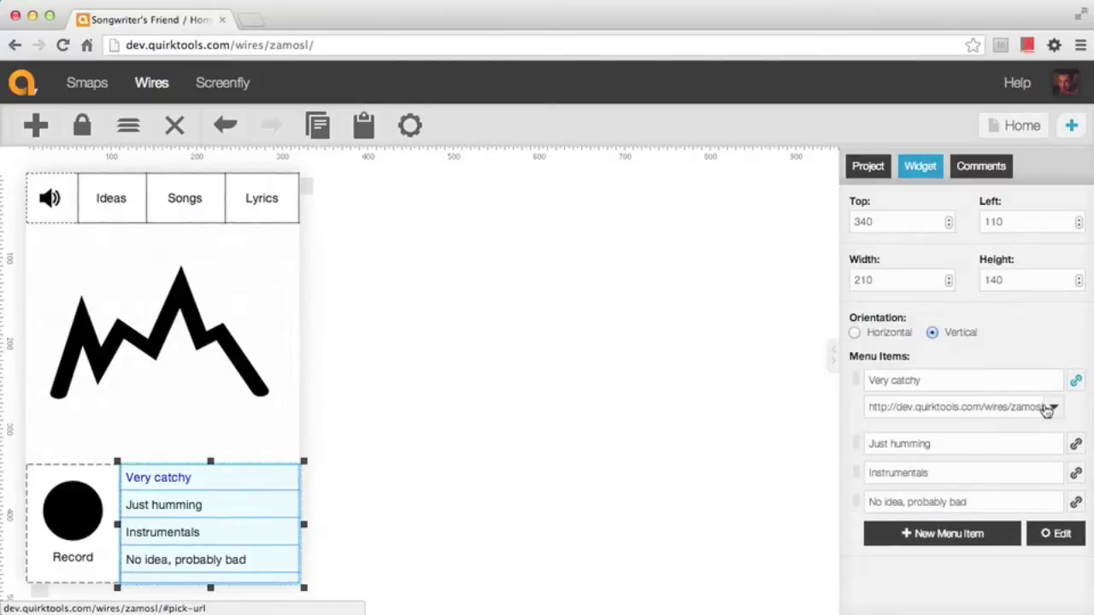
{"action": "left_click", "coordinate": [1075, 382]}
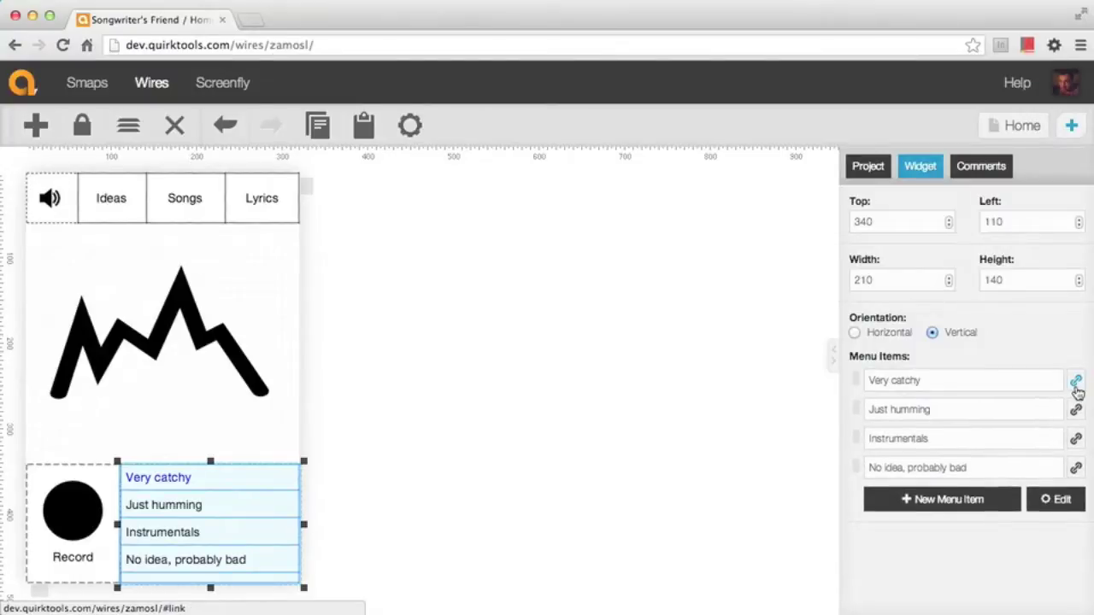
{"action": "left_click", "coordinate": [618, 435]}
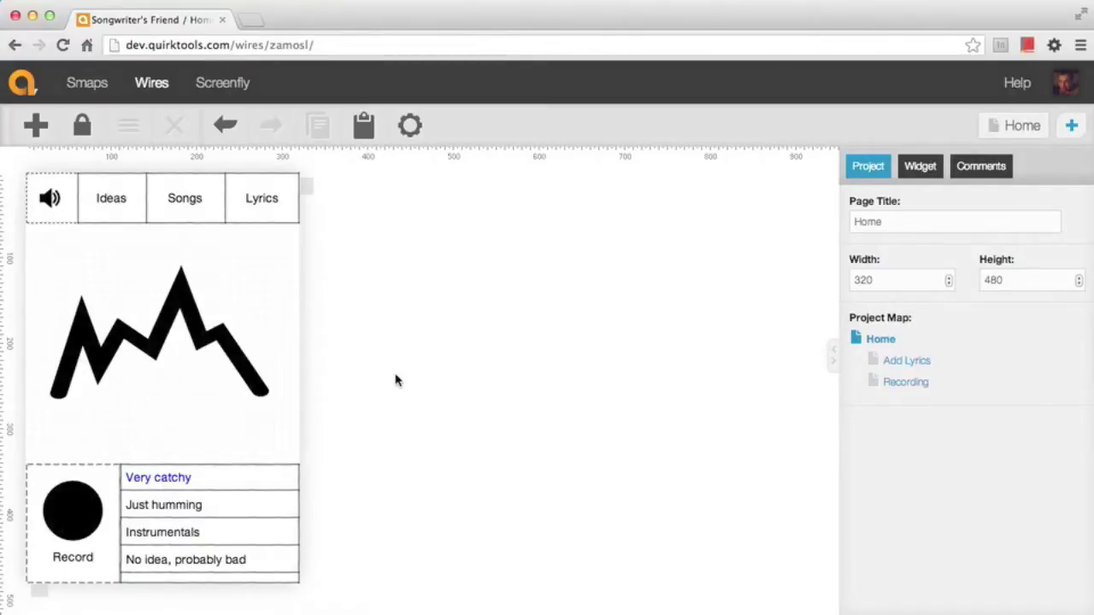
Collapse the properties panel and lock the widgets to test the links
{"action": "left_click", "coordinate": [834, 361]}
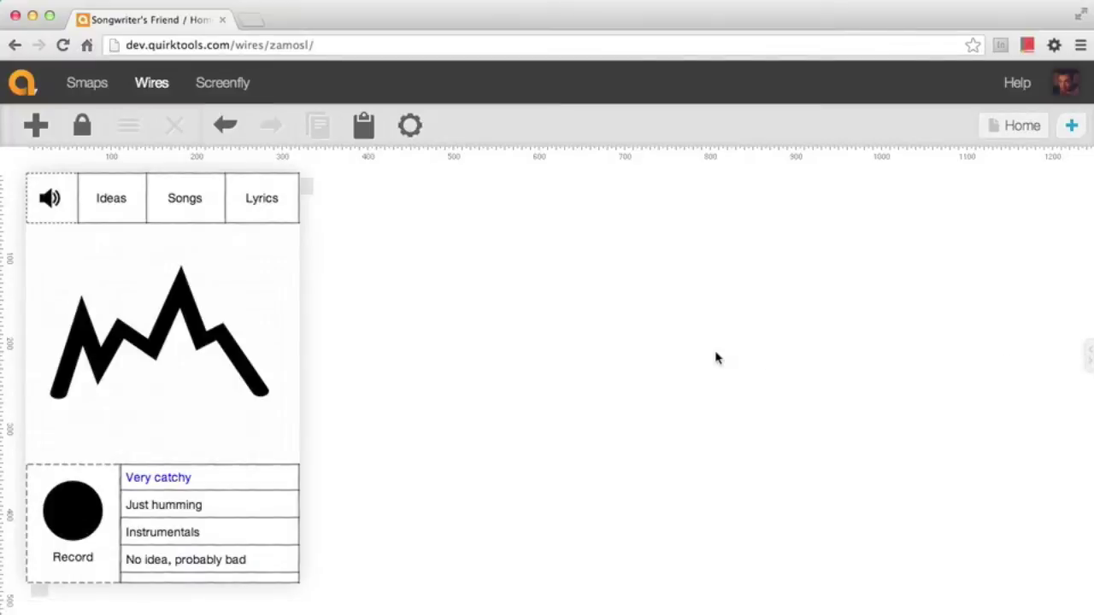
{"action": "left_click", "coordinate": [1014, 135]}
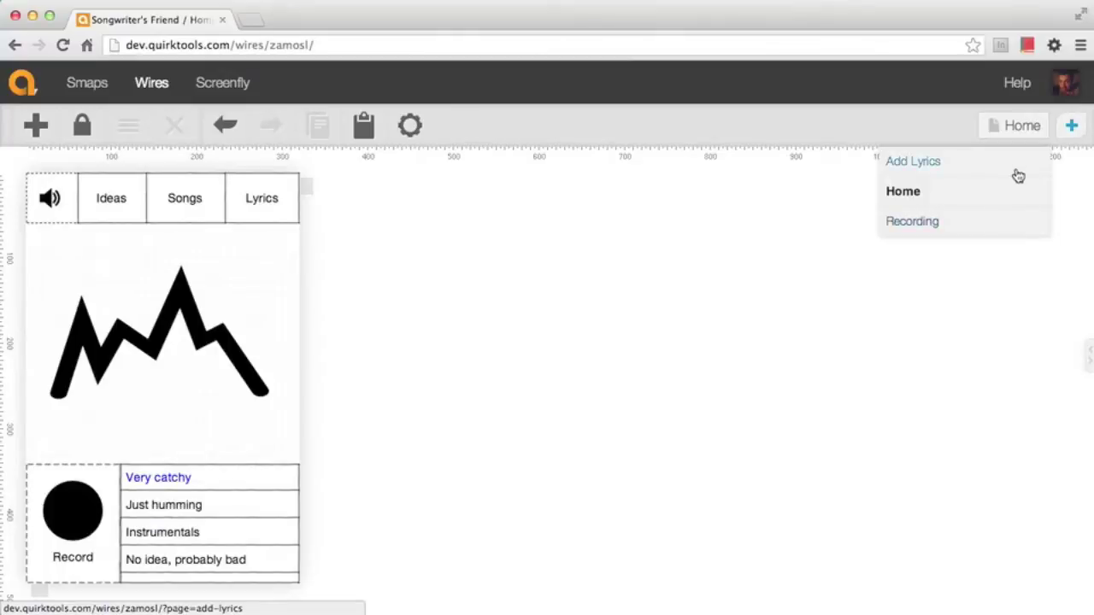
{"action": "left_click", "coordinate": [738, 241]}
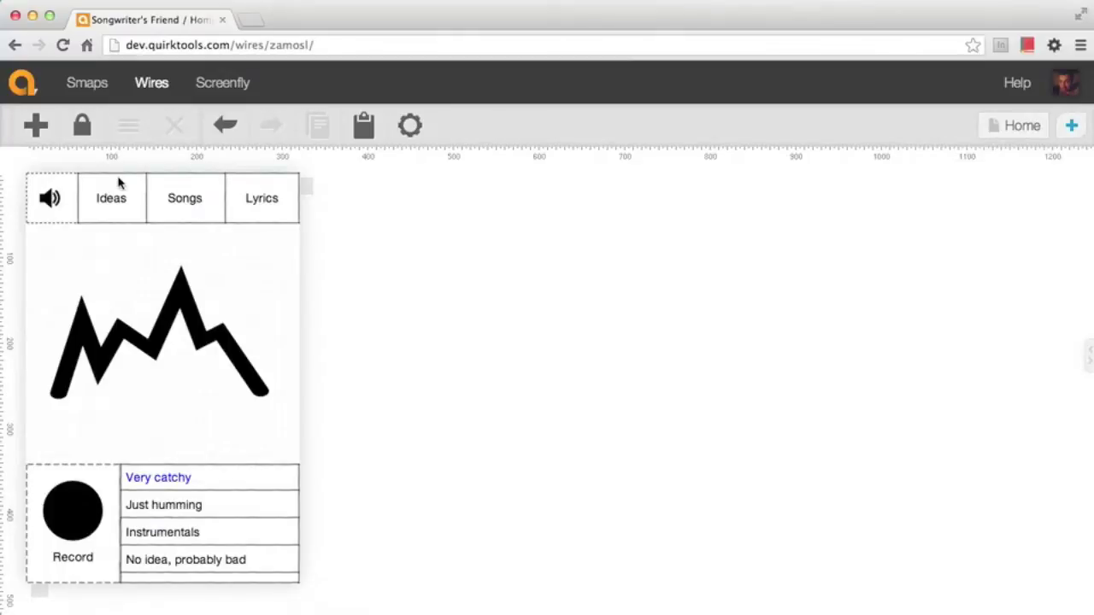
{"action": "left_click", "coordinate": [84, 129]}
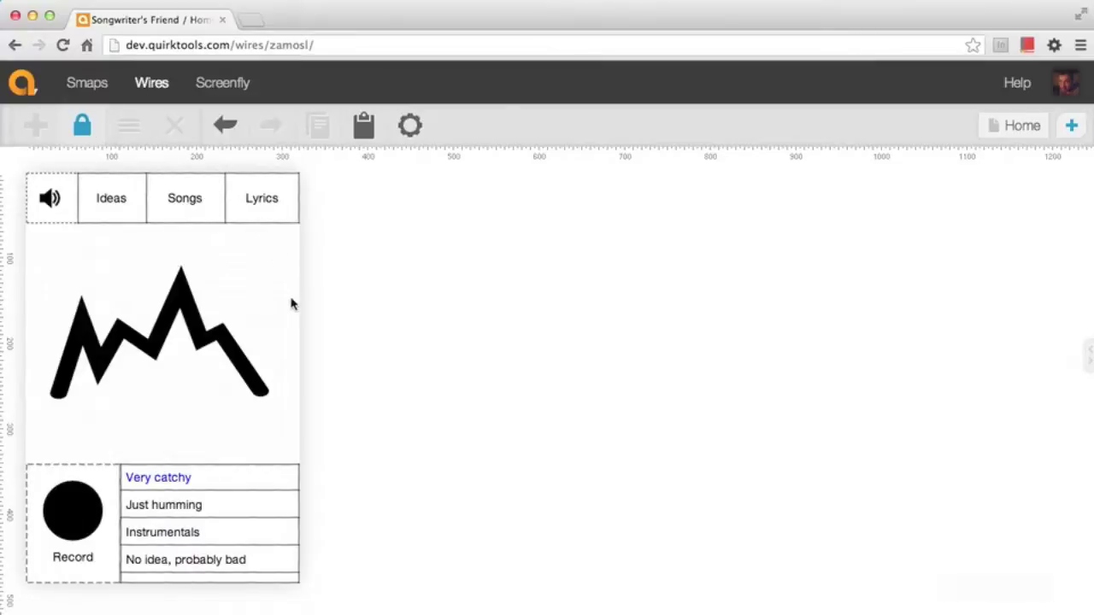
Follow Very catchy to Recording, switch between the Add Lyrics and Edit tabs, then return Home via the speaker
{"action": "left_click", "coordinate": [173, 481]}
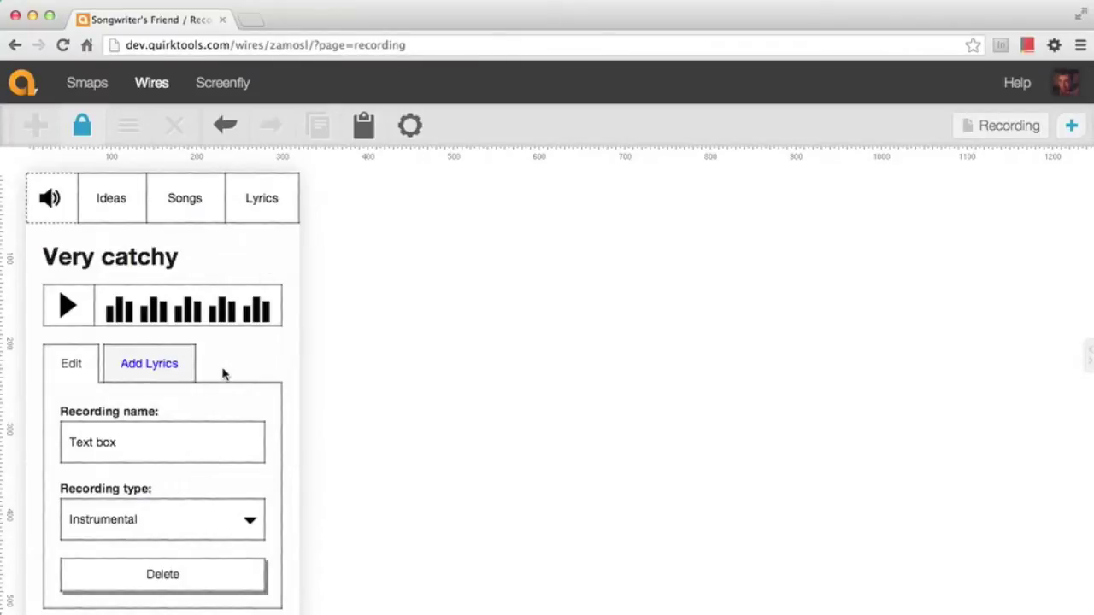
{"action": "scroll", "coordinate": [208, 373], "scroll_direction": "down", "scroll_amount": 3}
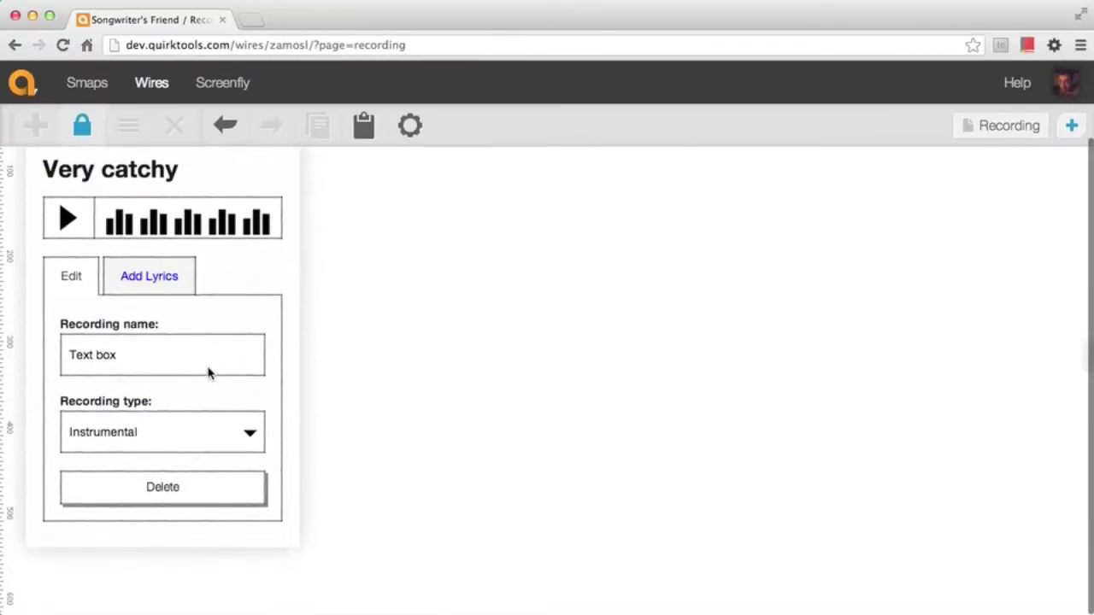
{"action": "left_click", "coordinate": [162, 283]}
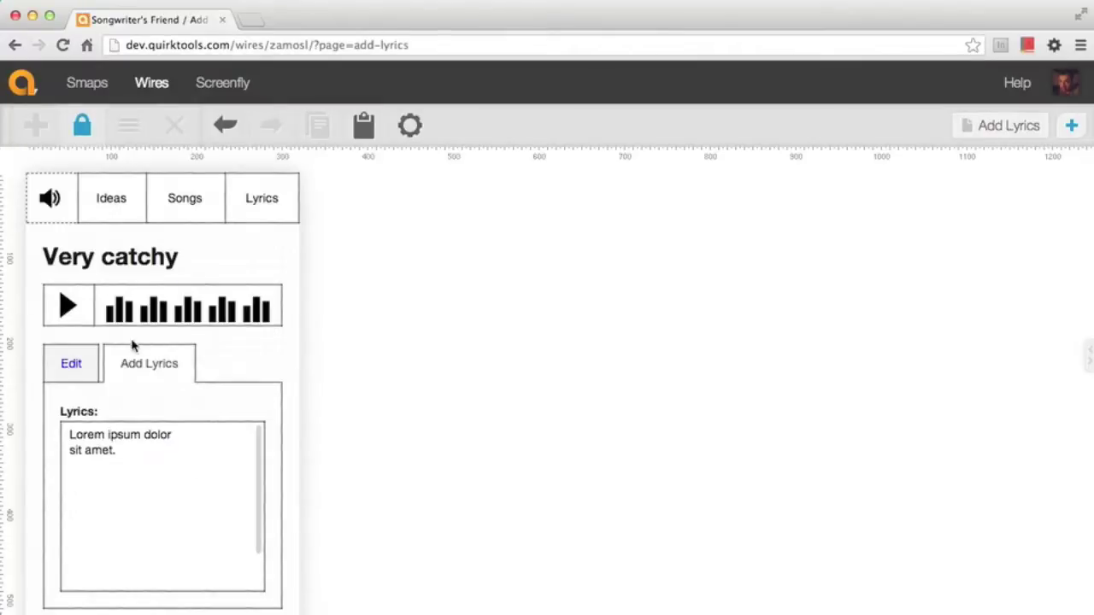
{"action": "left_click", "coordinate": [71, 368]}
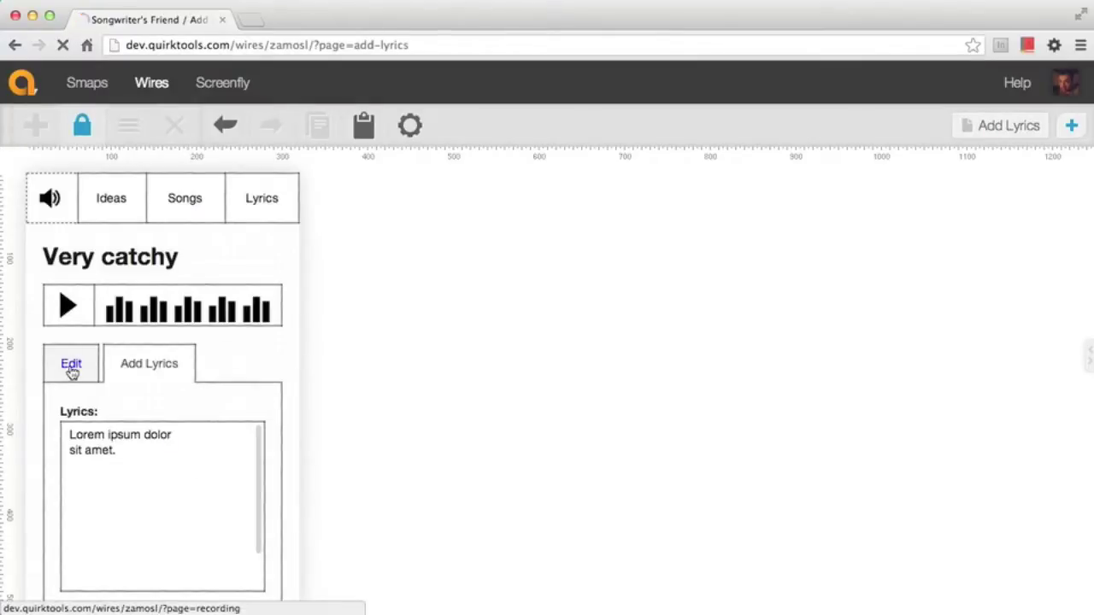
{"action": "left_click", "coordinate": [130, 369]}
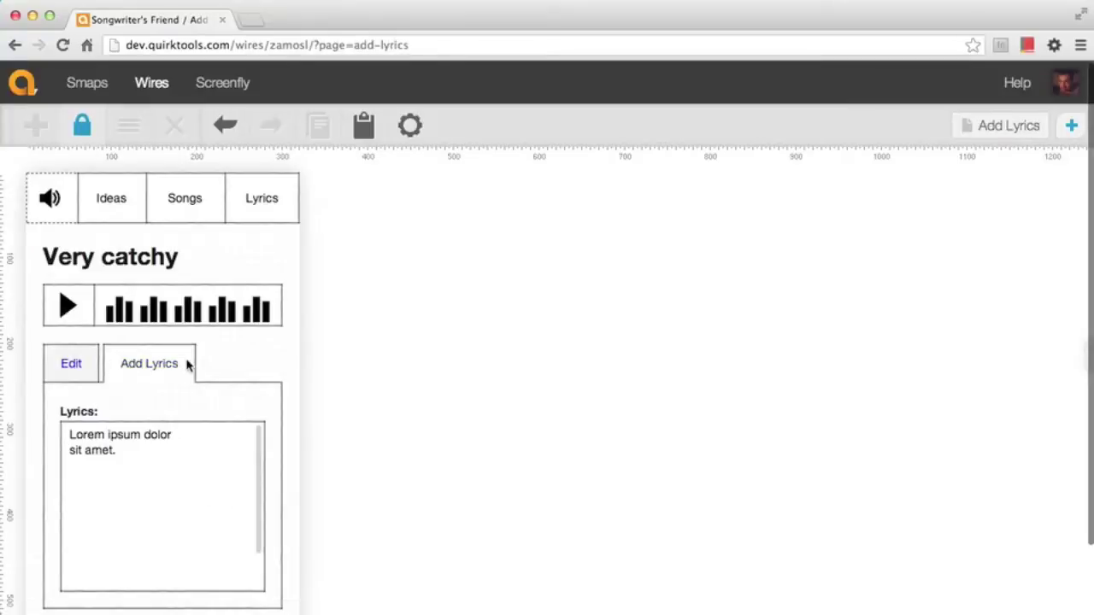
{"action": "left_click", "coordinate": [48, 199]}
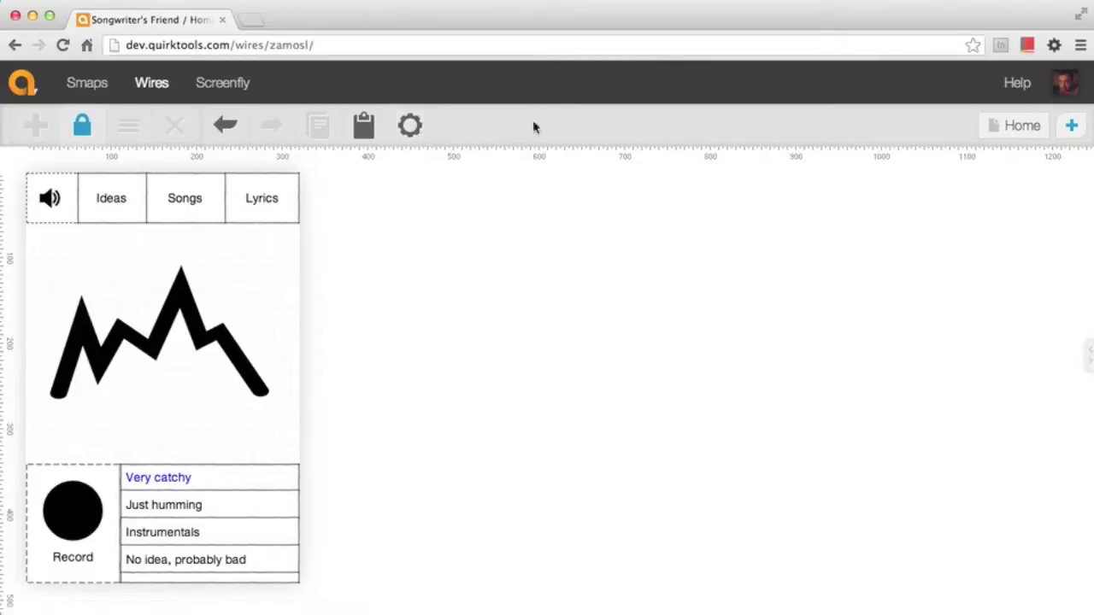
Keep the project private, enter the collaborator's e-mail address to share with, and save the settings
{"action": "left_click", "coordinate": [410, 127]}
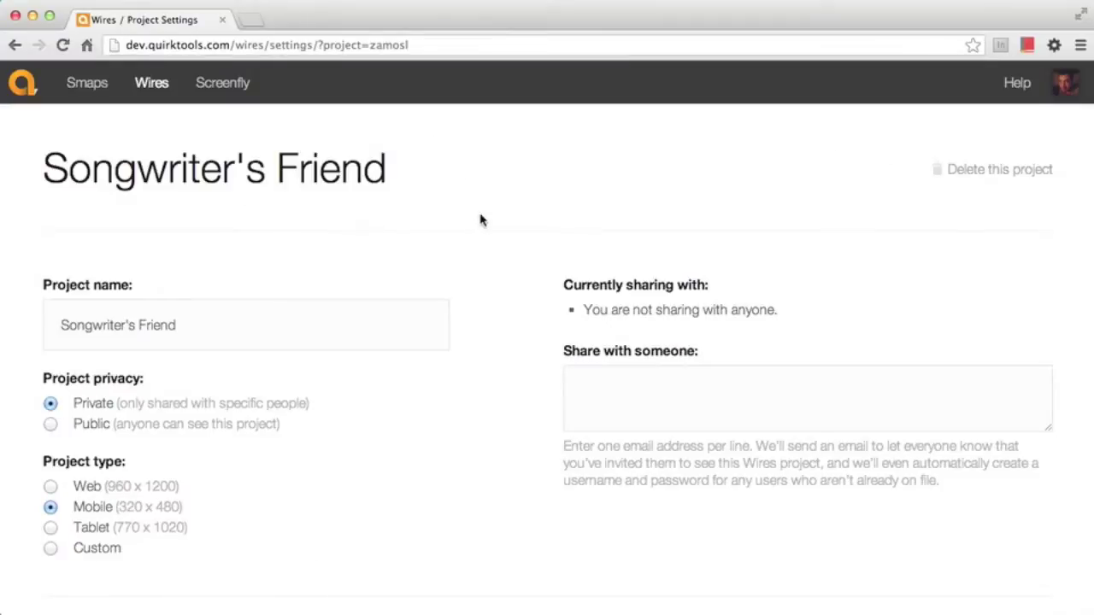
{"action": "scroll", "coordinate": [481, 220], "scroll_direction": "down", "scroll_amount": 3}
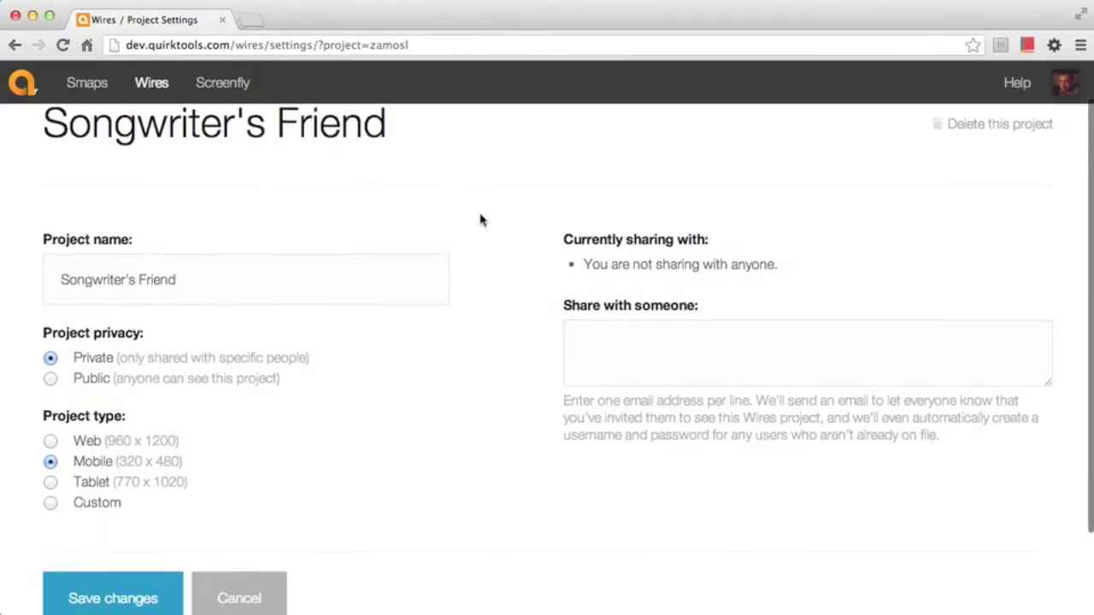
{"action": "scroll", "coordinate": [481, 221], "scroll_direction": "down", "scroll_amount": 1}
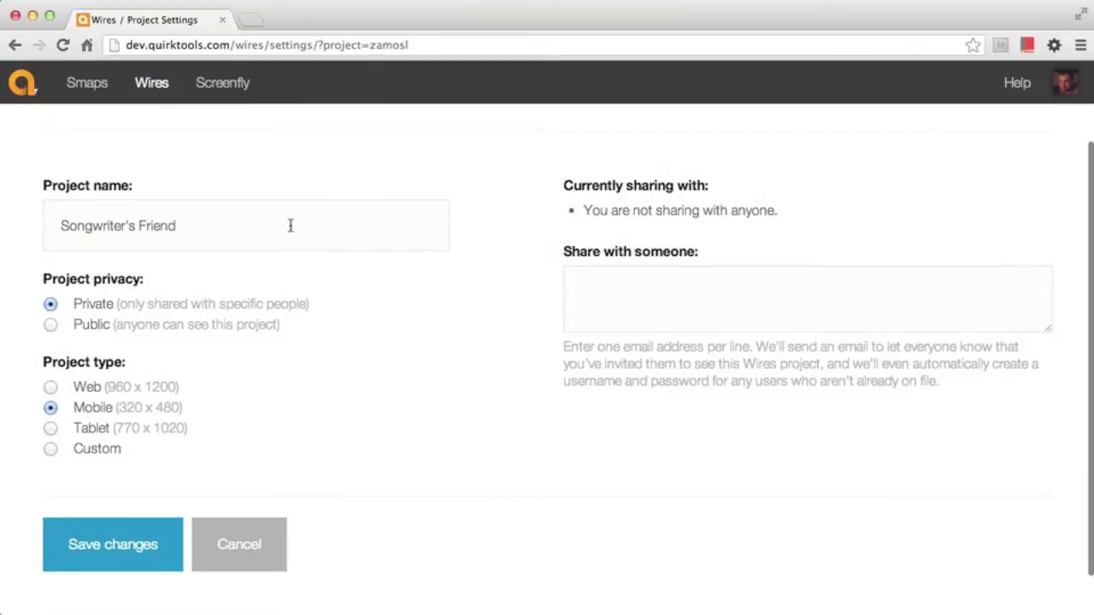
{"action": "left_click", "coordinate": [263, 331]}
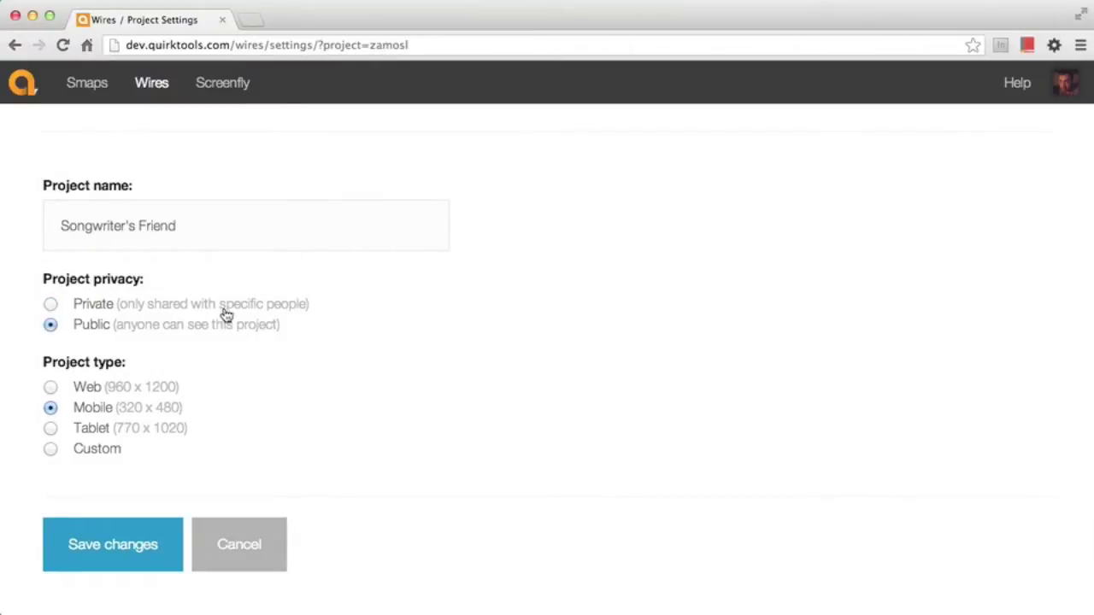
{"action": "left_click", "coordinate": [227, 314]}
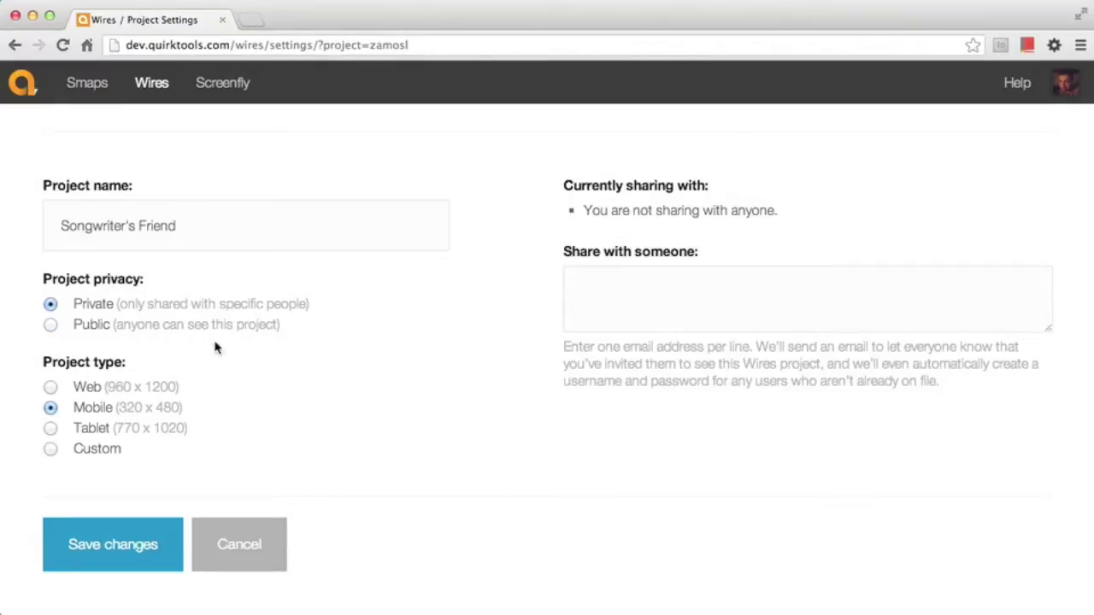
{"action": "left_click", "coordinate": [621, 290]}
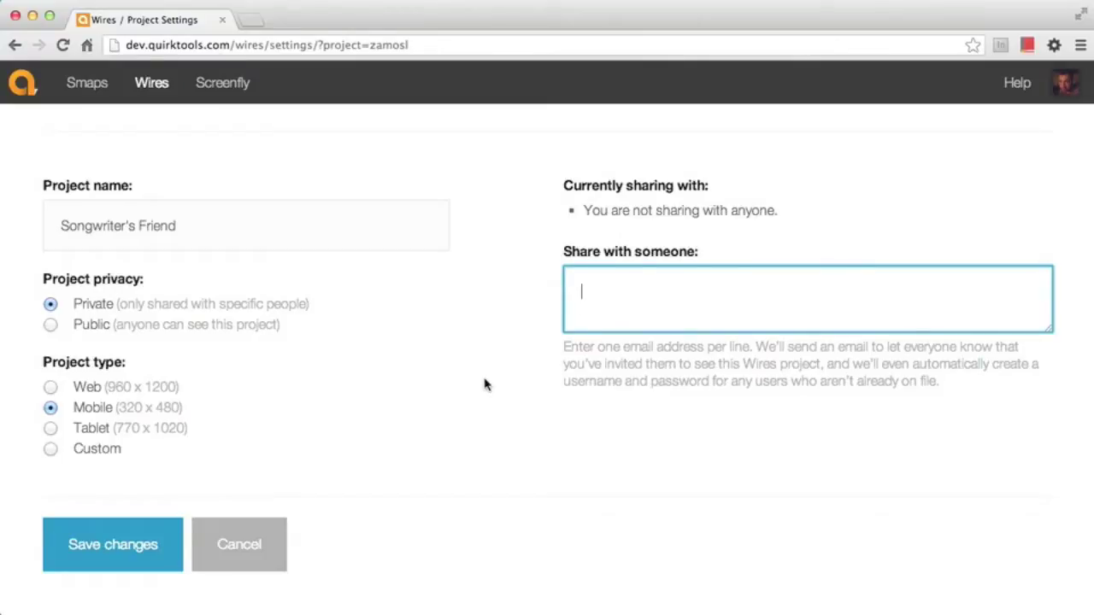
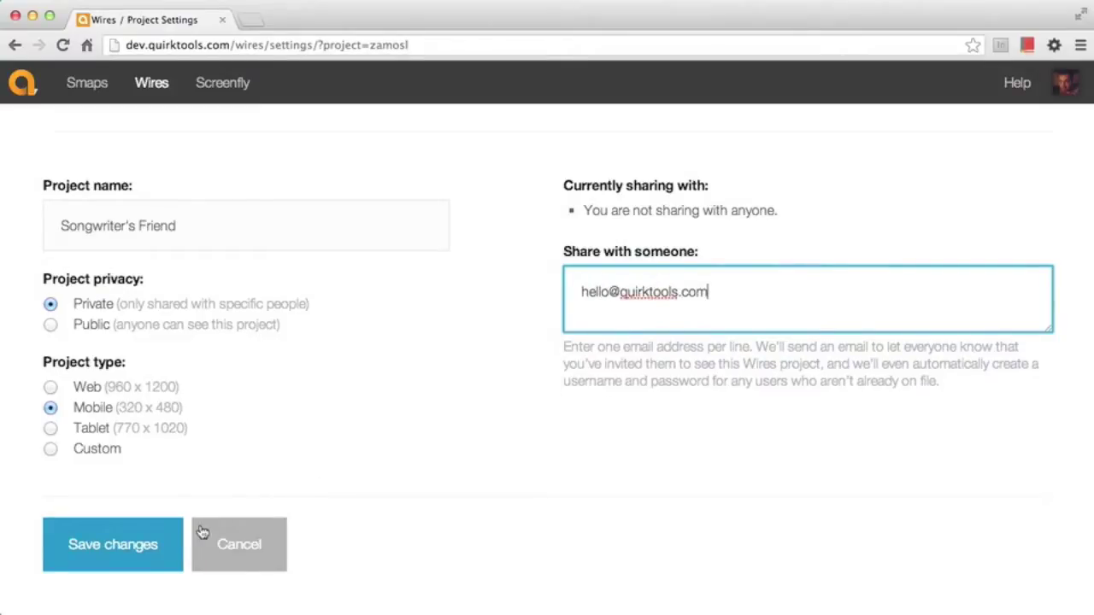
{"action": "left_click", "coordinate": [172, 549]}
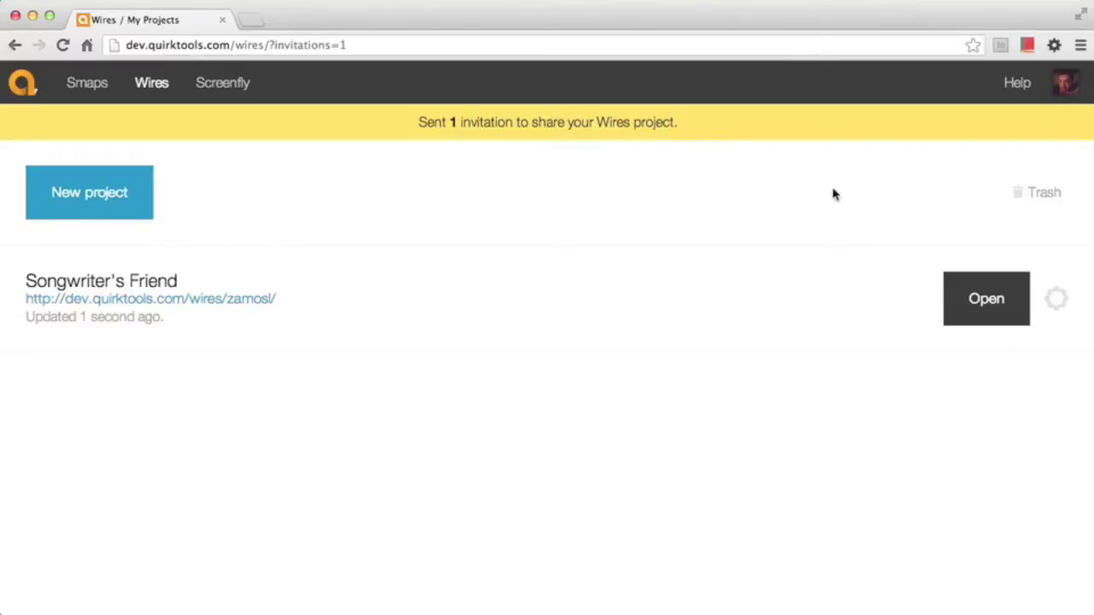
Check the project's sharing settings without changes, then reopen Songwriter's Friend with its side panel shown
{"action": "left_click", "coordinate": [1056, 301]}
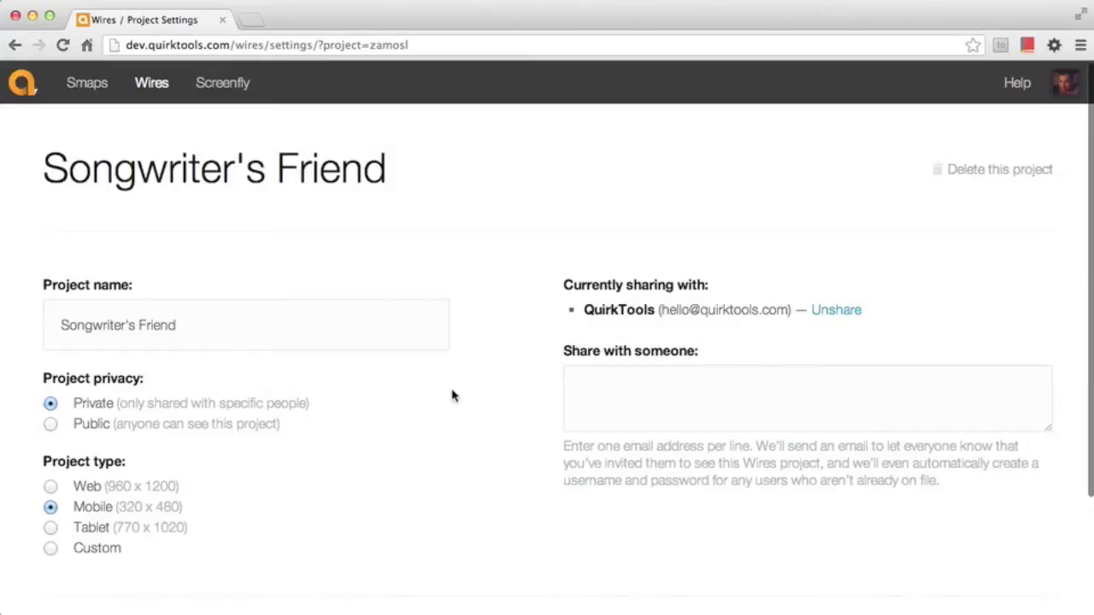
{"action": "scroll", "coordinate": [453, 396], "scroll_direction": "down", "scroll_amount": 3}
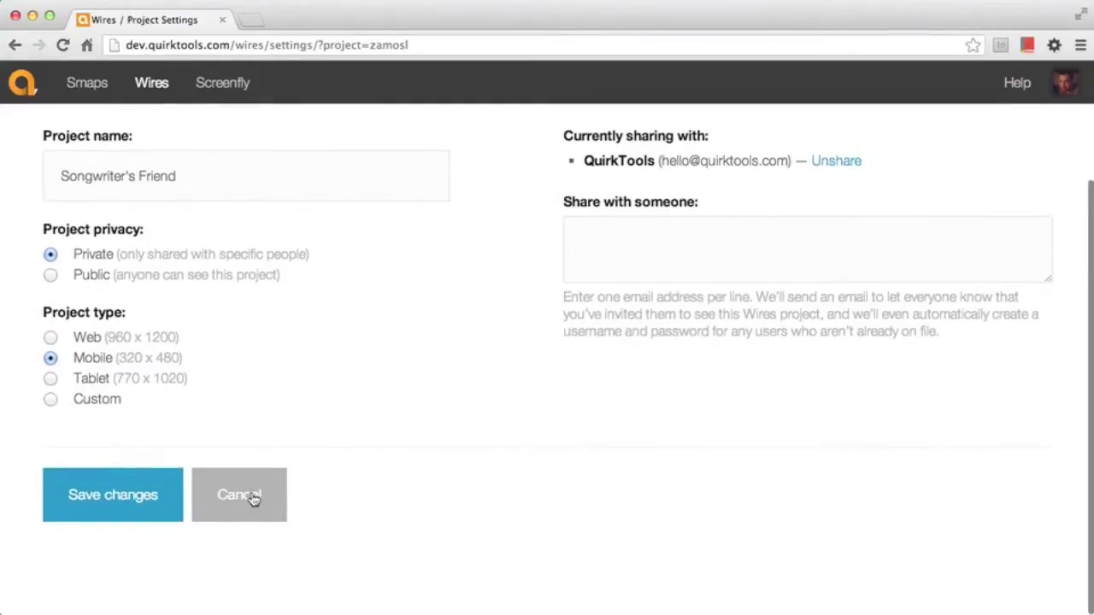
{"action": "left_click", "coordinate": [257, 494]}
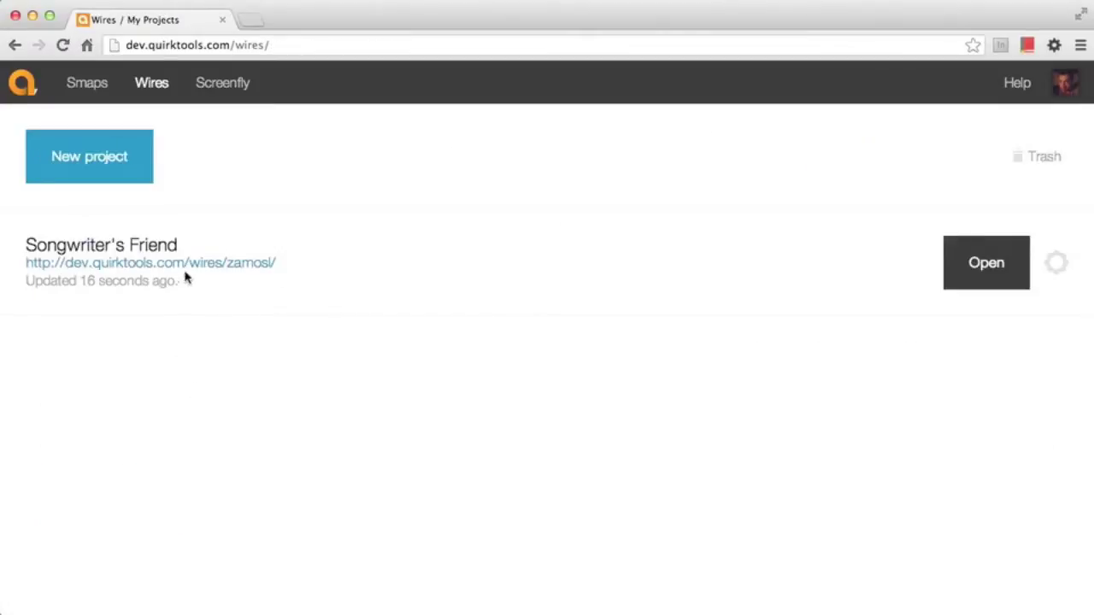
{"action": "left_click", "coordinate": [183, 265]}
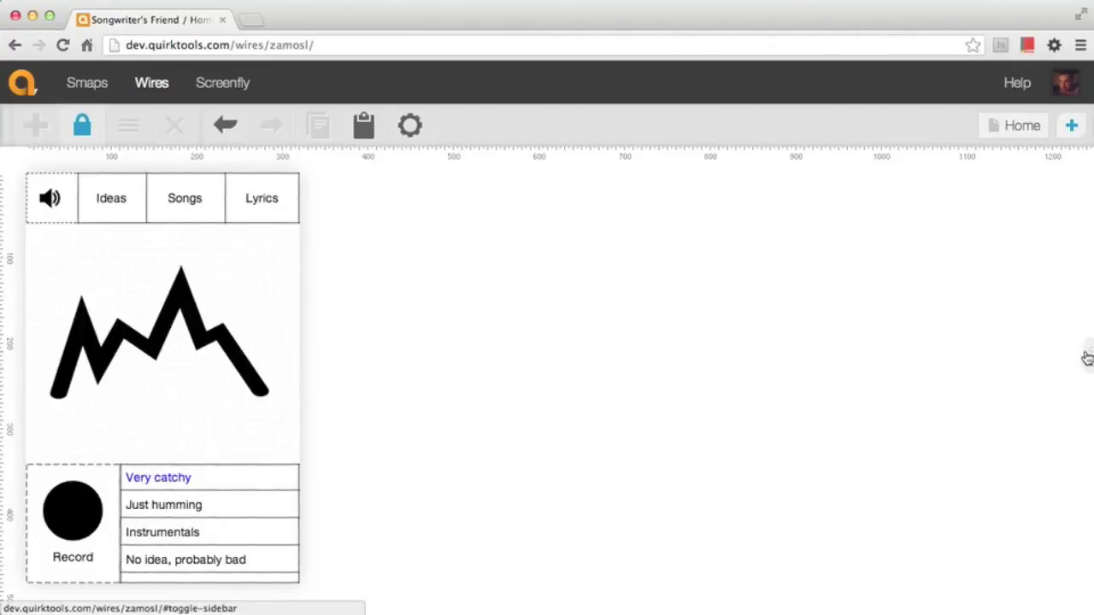
{"action": "left_click", "coordinate": [1087, 356]}
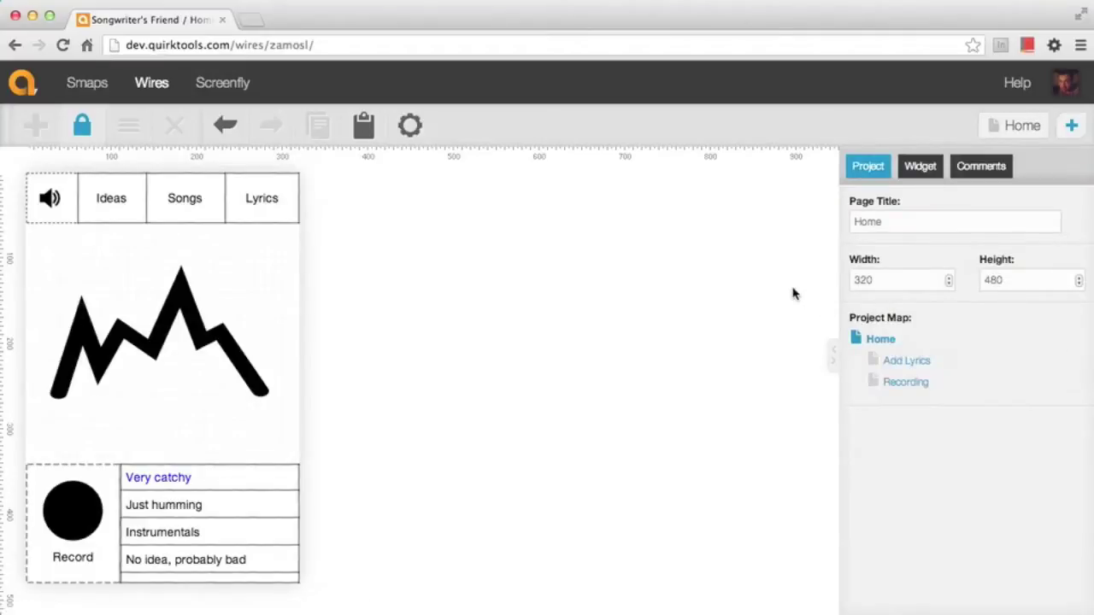
Post the comment 'This is looking great!' and draft 'I like this big recording button'
{"action": "left_click", "coordinate": [975, 169]}
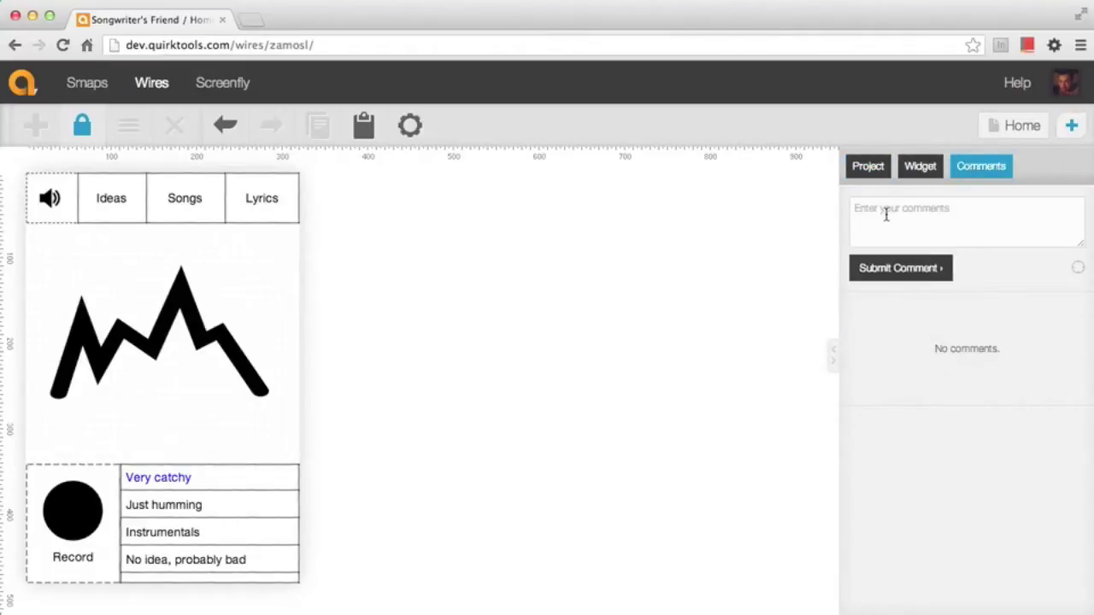
{"action": "type", "text": "This is looking great!"}
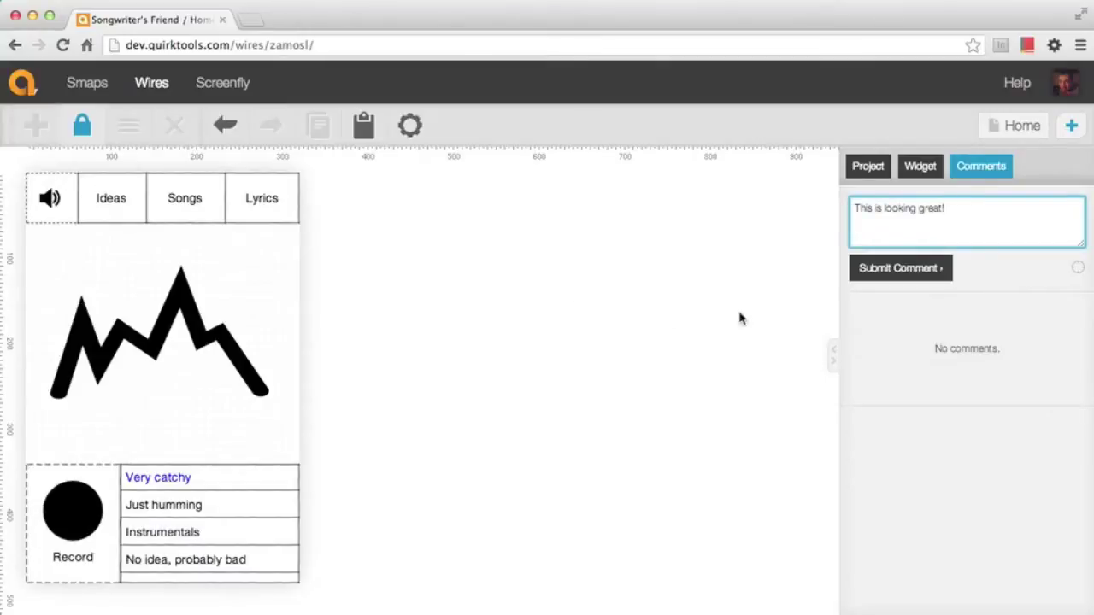
{"action": "left_click", "coordinate": [889, 264]}
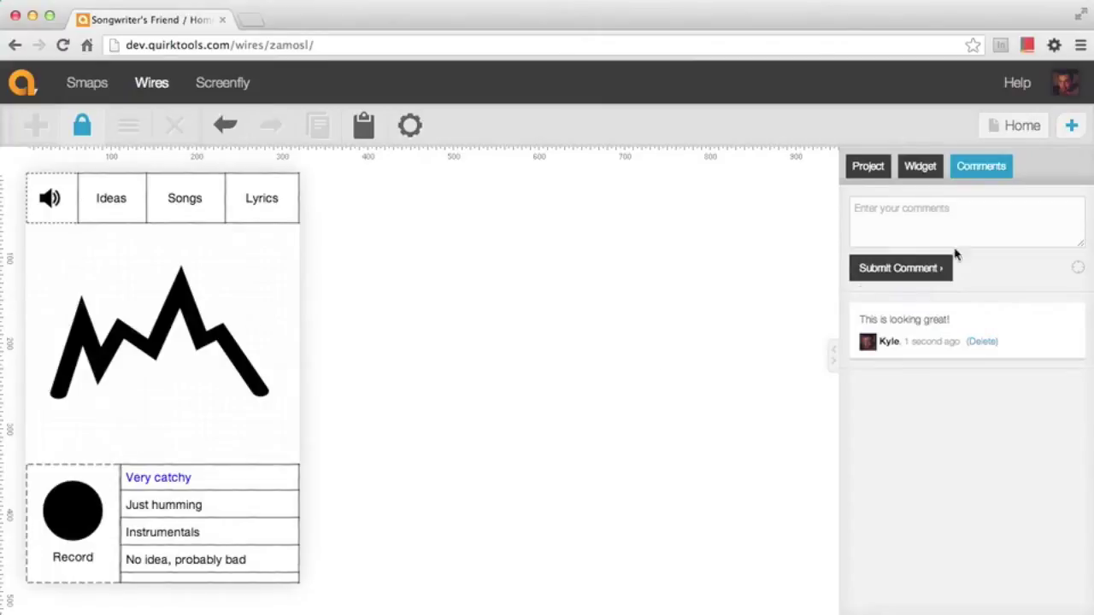
{"action": "left_click", "coordinate": [988, 216]}
{"action": "type", "text": "I"}
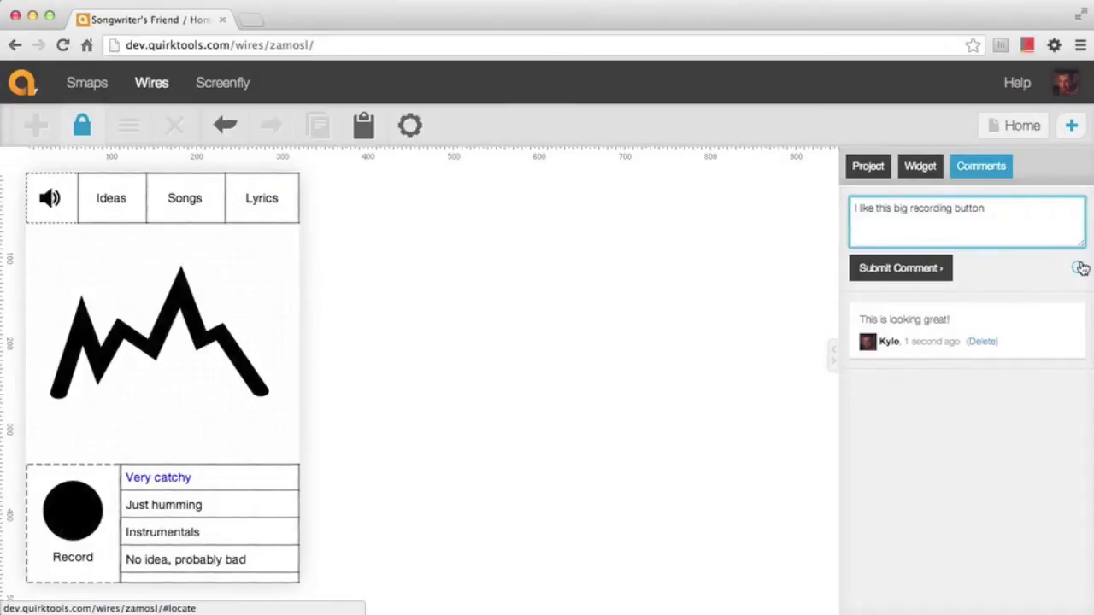
Post 'I like this big recording button' as marker 1, pinned to the Record circle
{"action": "left_click", "coordinate": [1079, 267]}
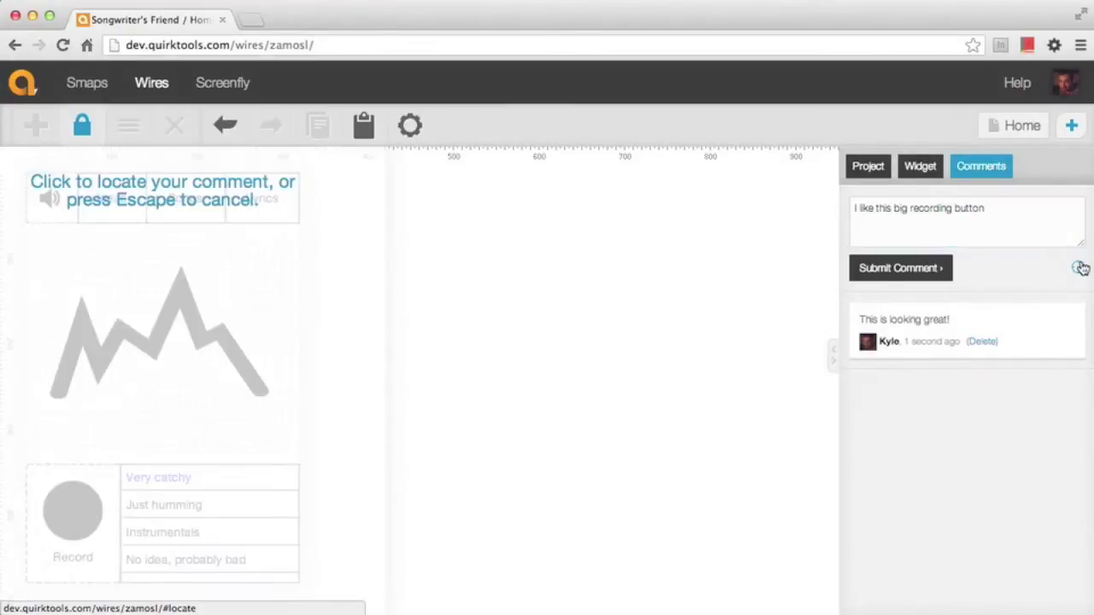
{"action": "left_click", "coordinate": [91, 489]}
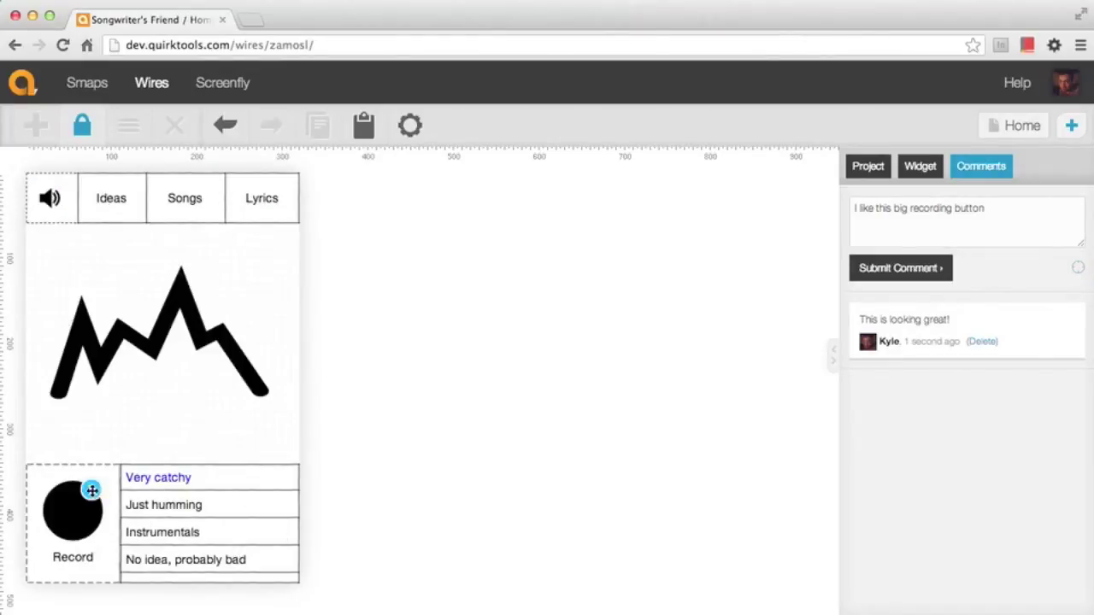
{"action": "mouse_move", "coordinate": [90, 489]}
{"action": "left_mouse_down"}
{"action": "mouse_move", "coordinate": [51, 515]}
{"action": "mouse_move", "coordinate": [37, 503]}
{"action": "mouse_move", "coordinate": [51, 490]}
{"action": "left_mouse_up"}
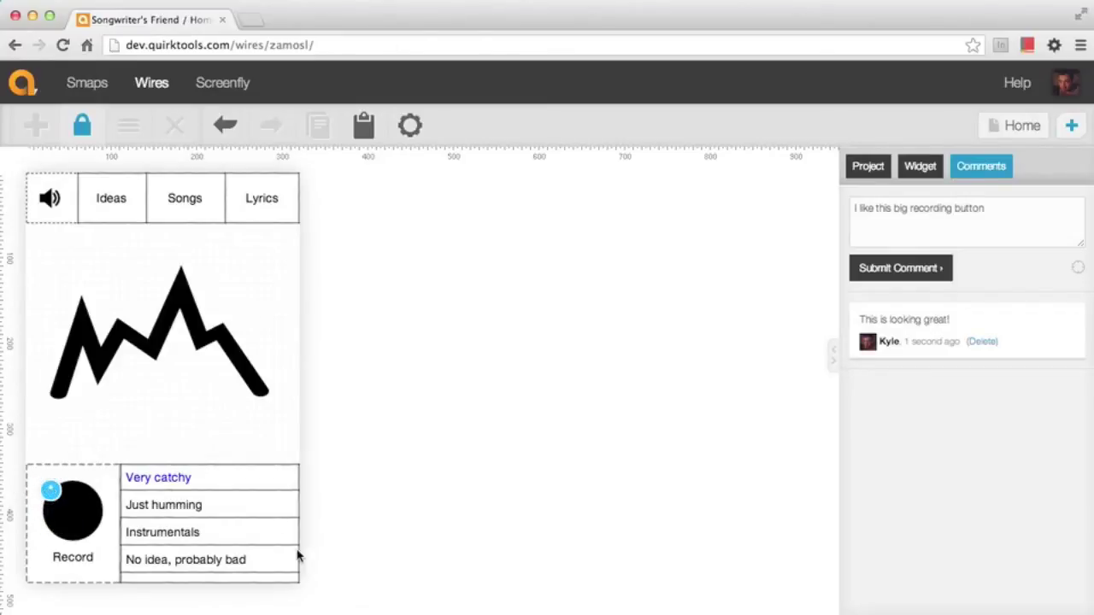
{"action": "left_click", "coordinate": [906, 273]}
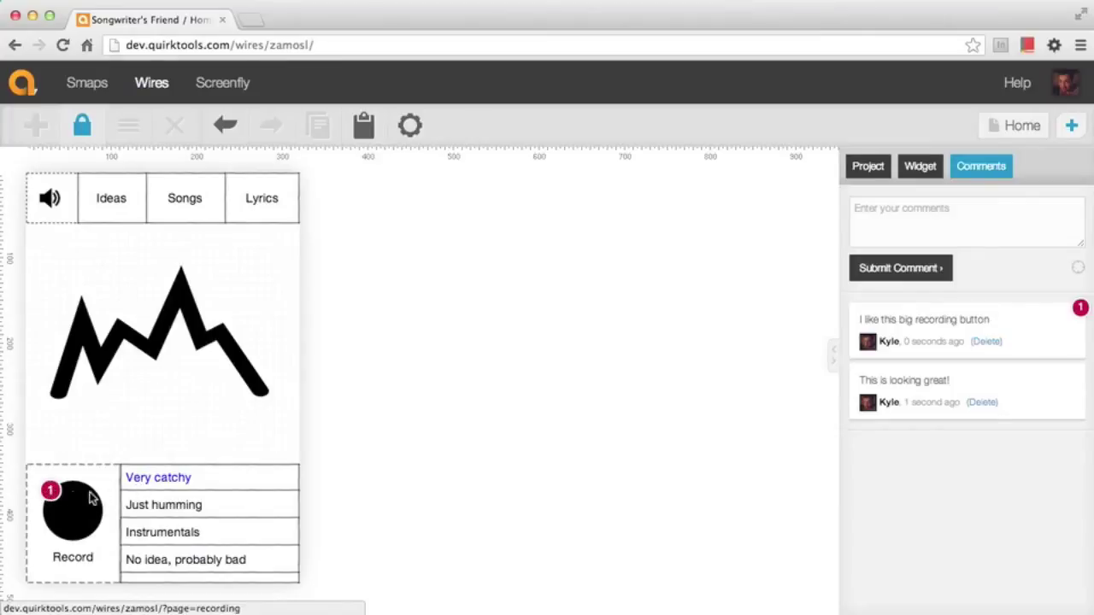
{"action": "left_click_drag", "start_coordinate": [51, 491], "coordinate": [93, 531]}
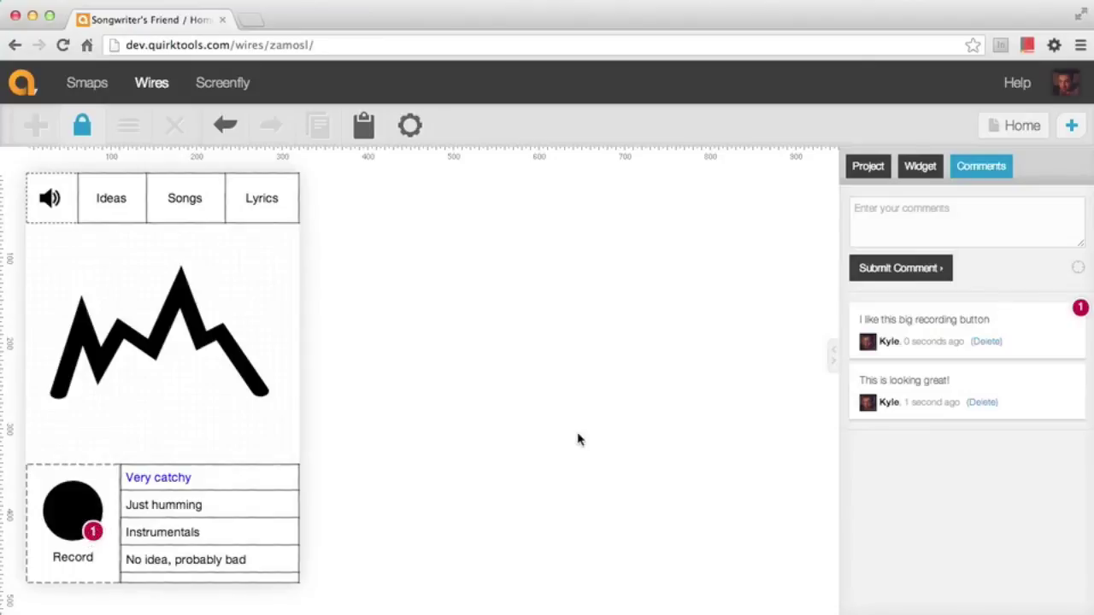